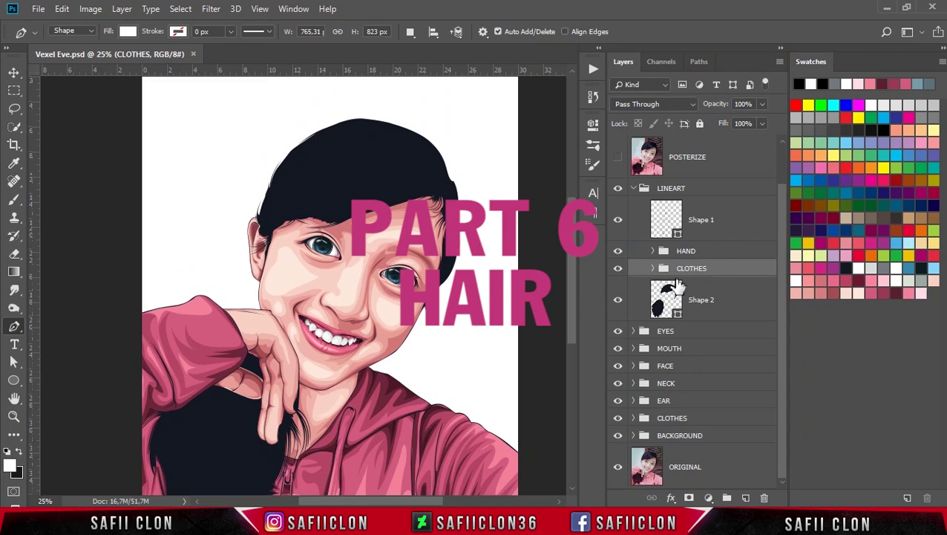
Select the Shape 2 hair silhouette layer inside the LINEART group
left_click(740, 302)
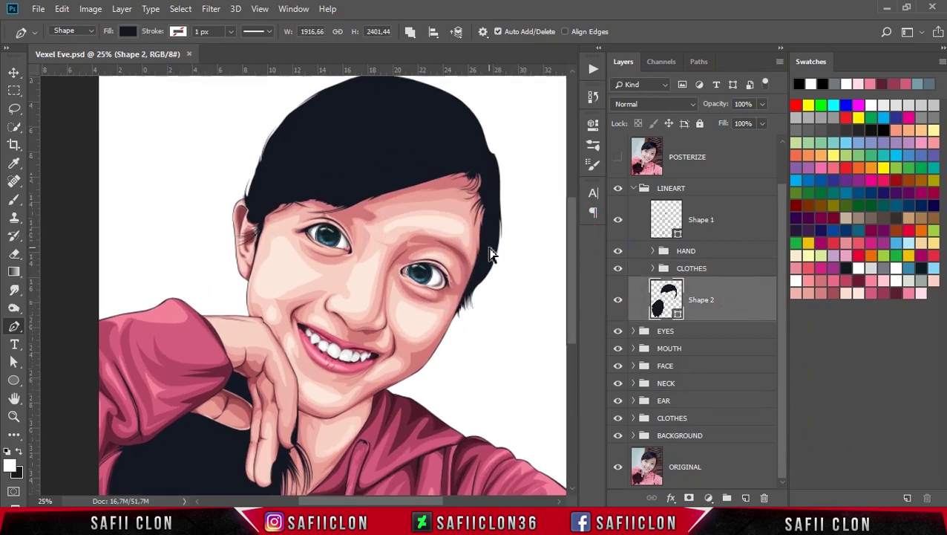
Zoom in on the portrait and turn on the POSTERIZE reference layer
key("ctrl+plus")
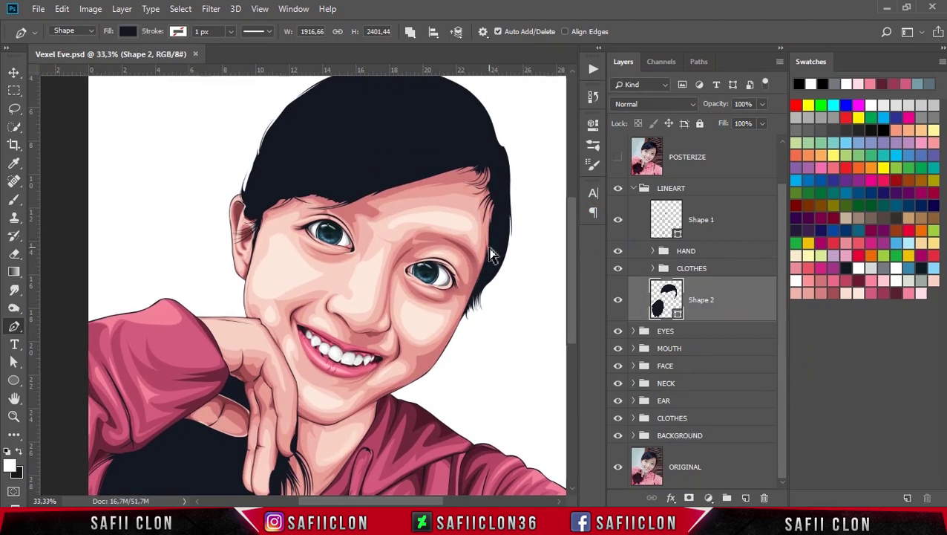
scroll(687, 201, "up", 1)
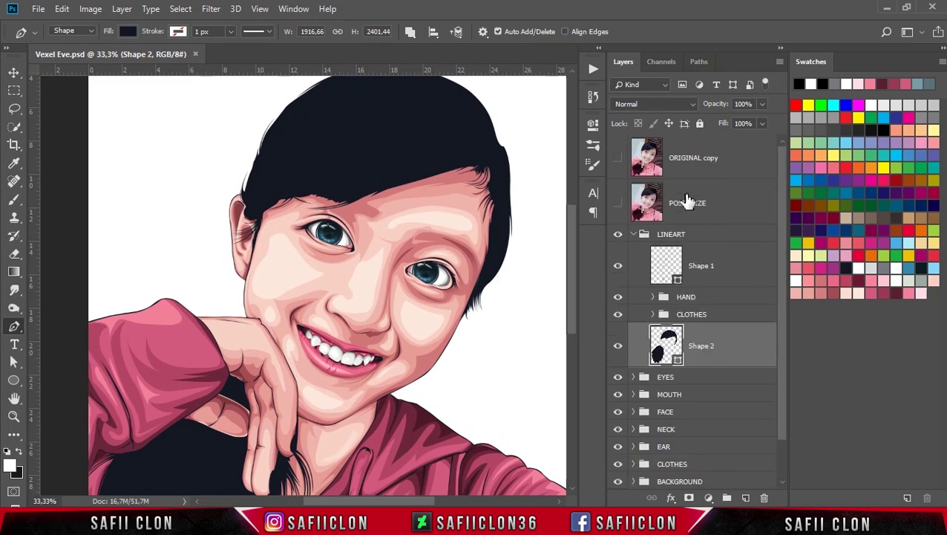
left_click(618, 204)
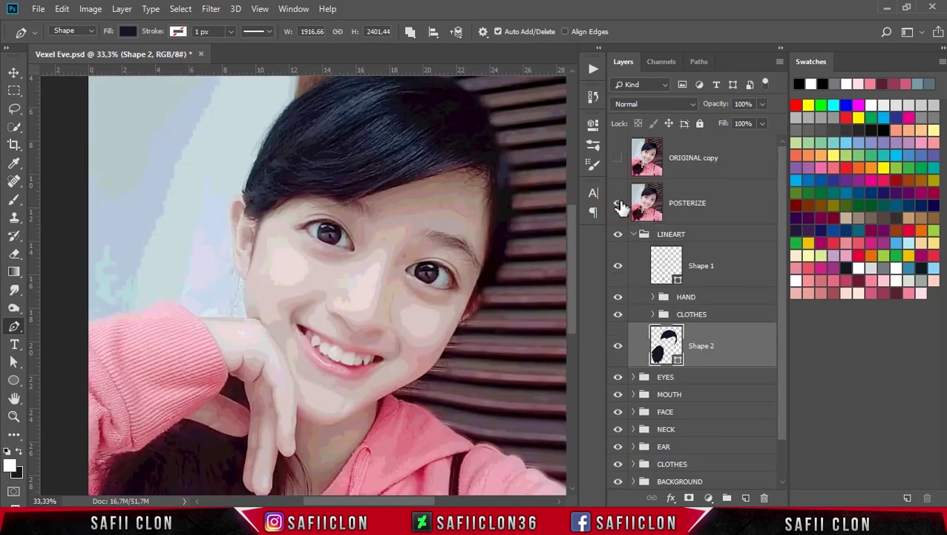
left_click(619, 203)
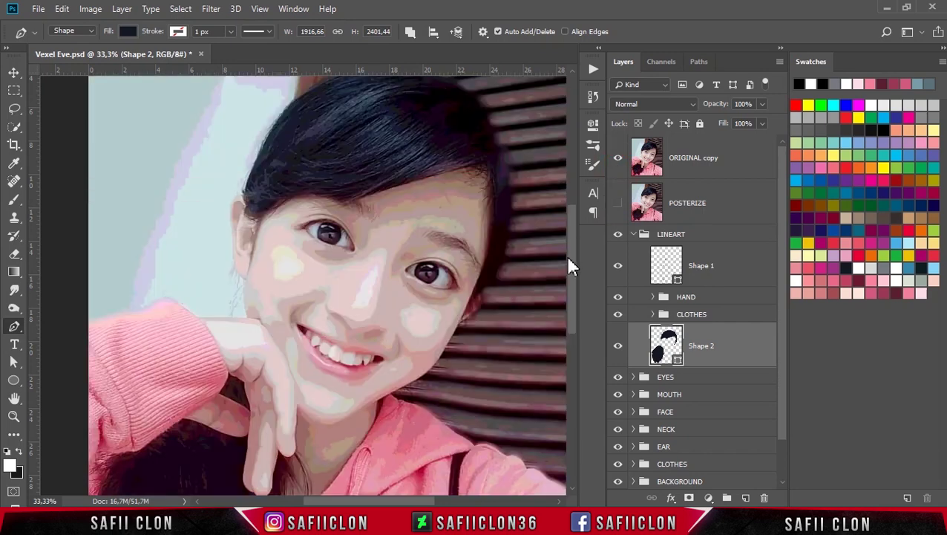
scroll(567, 256, "up", 2)
scroll(567, 248, "up", 2)
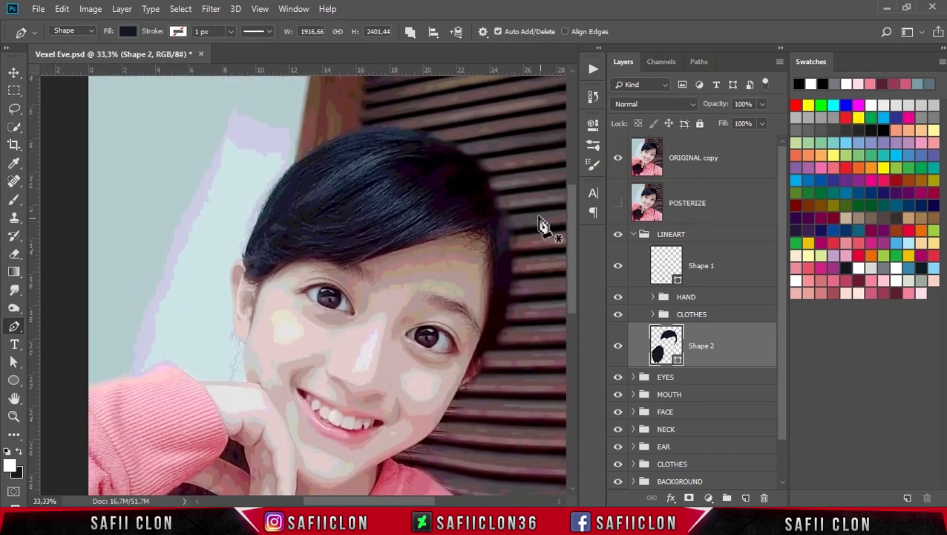
Zoom to 66.7% on the fringe above the eyes and compare vector hair with the photo
key("ctrl+plus")
key("ctrl+plus")
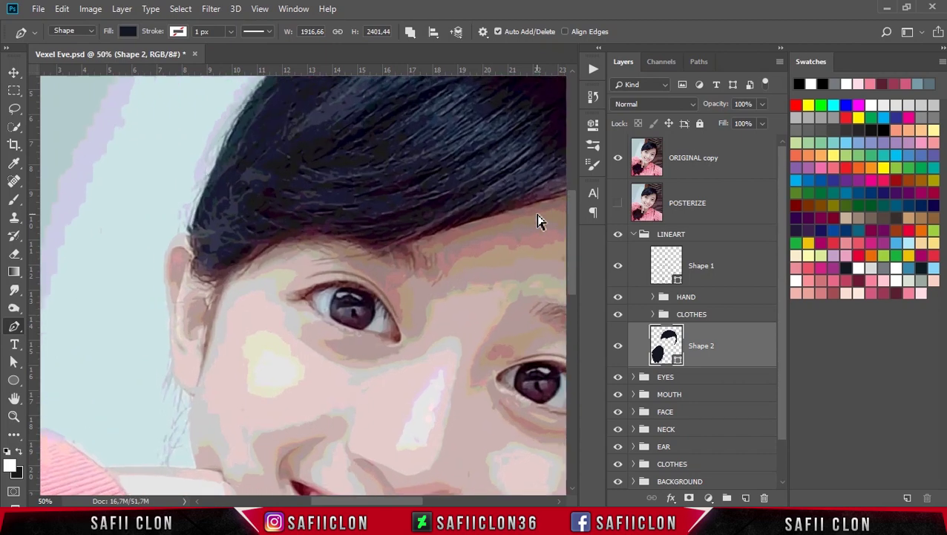
scroll(475, 362, "right", 4)
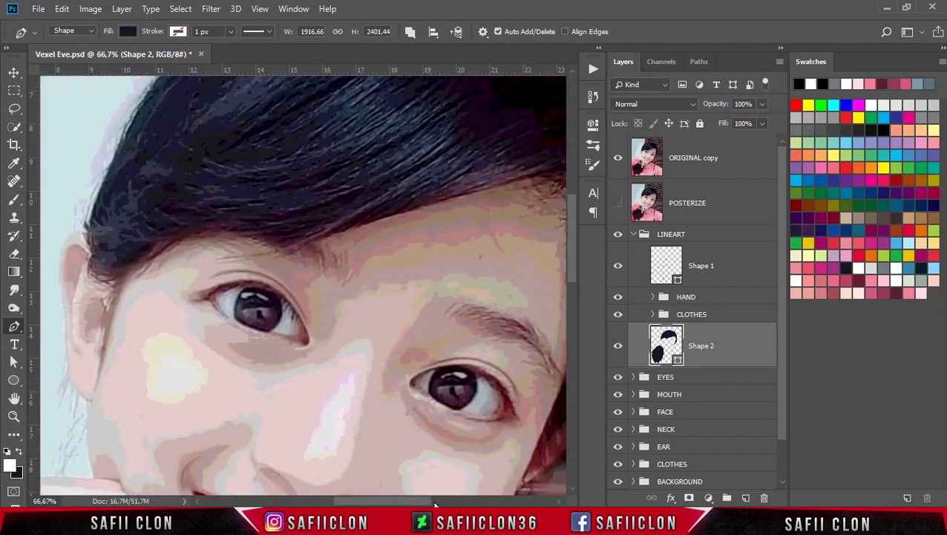
scroll(475, 363, "up", 1)
scroll(475, 362, "up", 1)
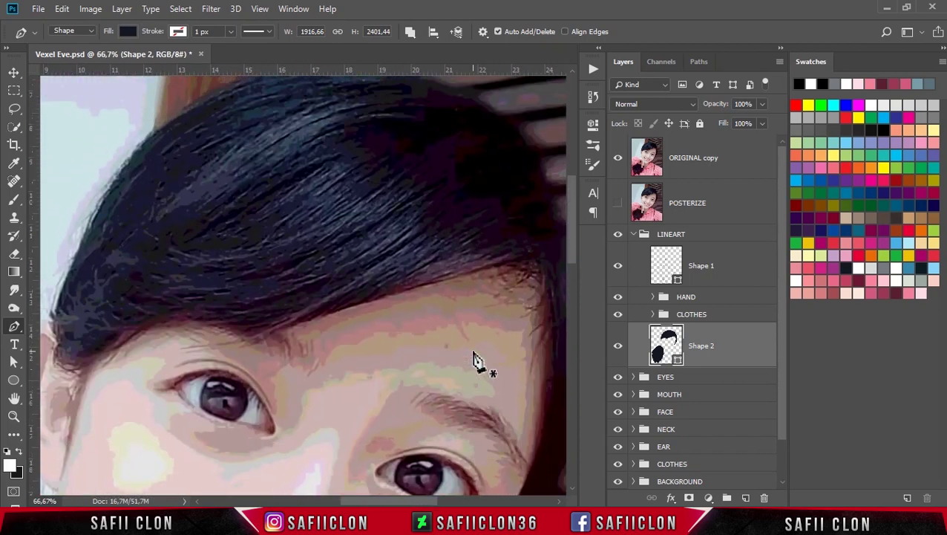
scroll(475, 363, "up", 1)
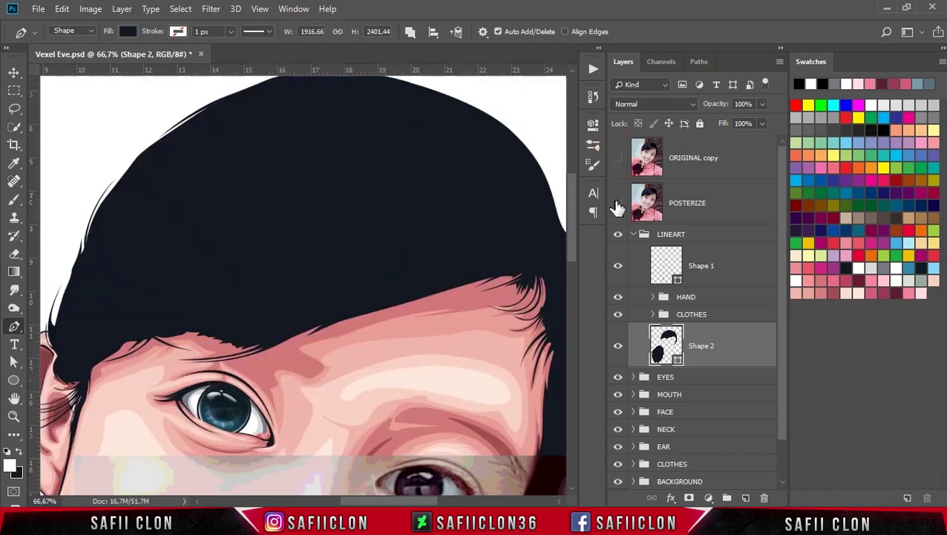
left_click(618, 204)
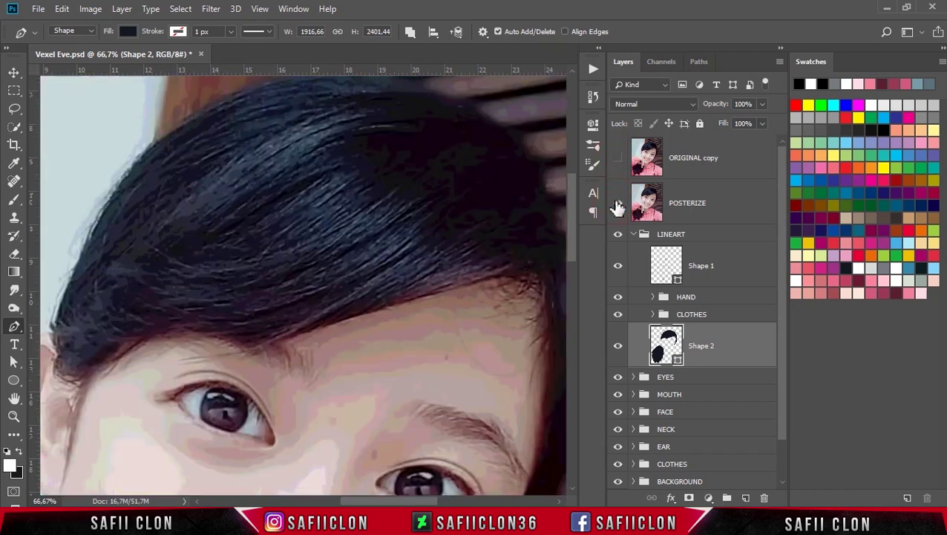
right_click(12, 328)
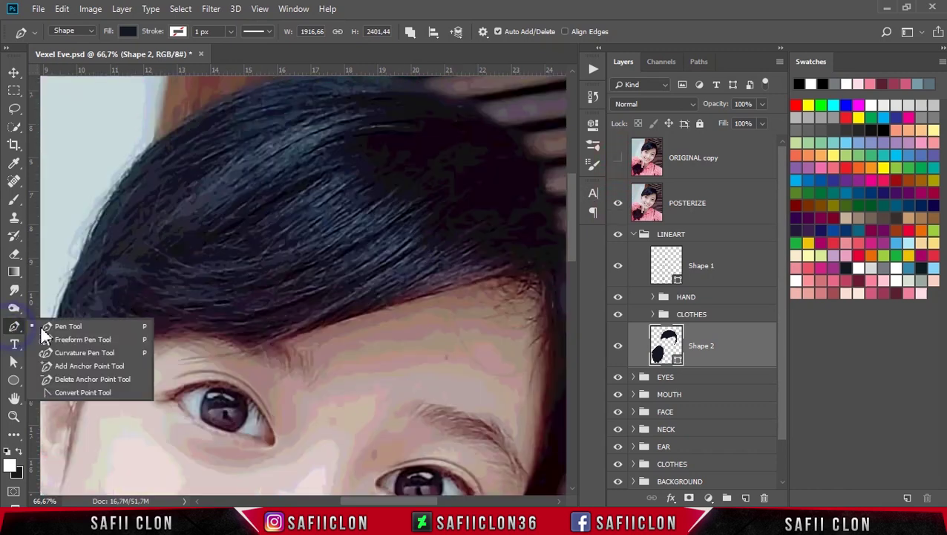
With the Pen Tool, trace the first curved hair strand on the fringe as Shape 62
left_click(72, 326)
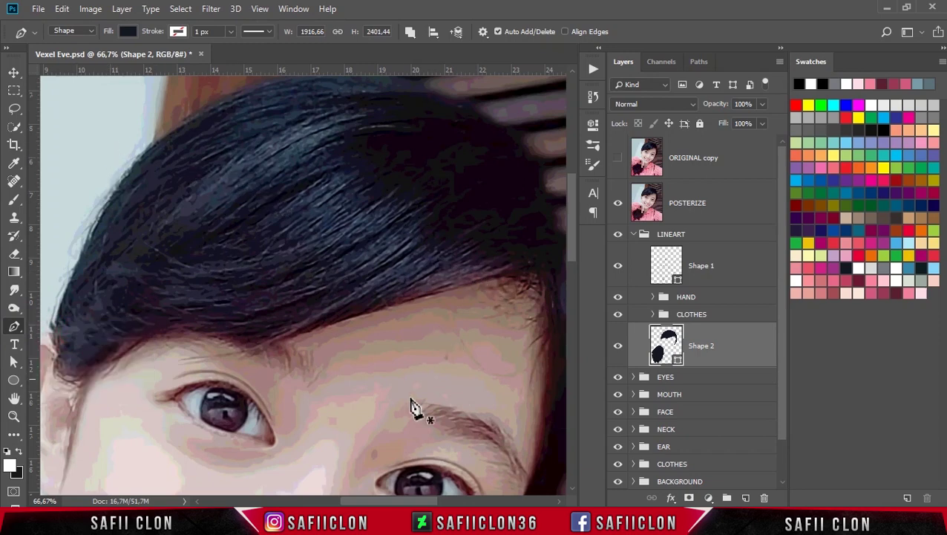
left_click_drag(381, 501, 392, 503)
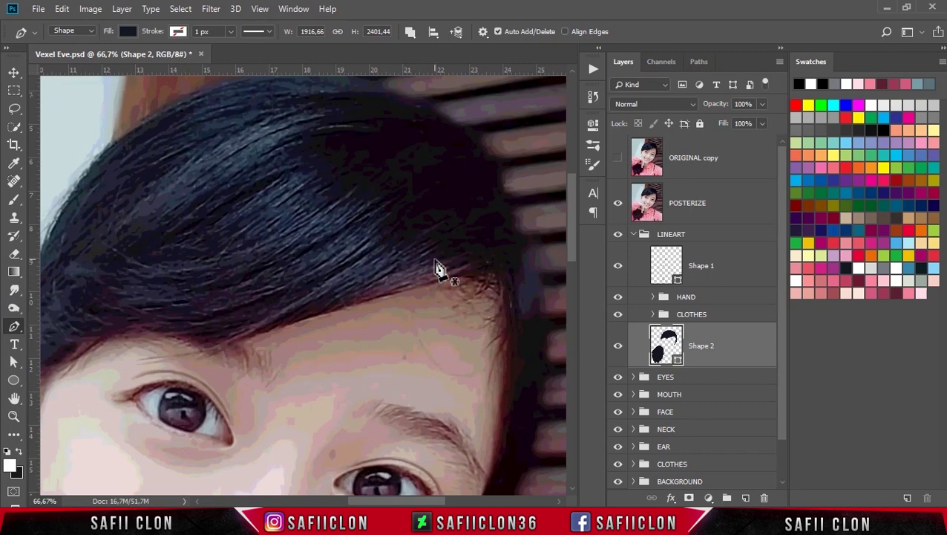
scroll(449, 256, "left", 2)
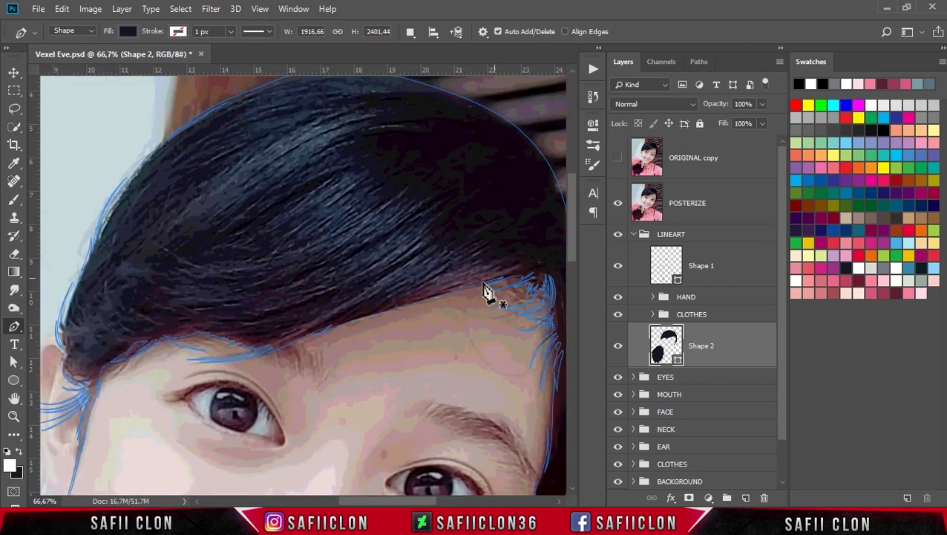
left_click(367, 317)
left_click(539, 265)
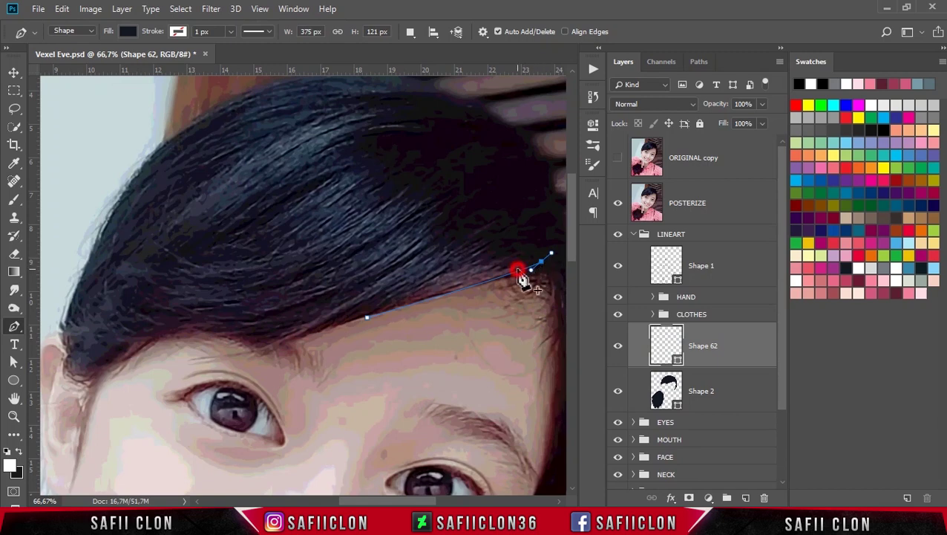
left_click_drag(540, 264, 533, 257)
left_click(479, 271)
left_click_drag(465, 253, 496, 236)
Trace more fringe strands, including a long curve sweeping to the left temple
left_click(406, 288)
left_click(504, 222)
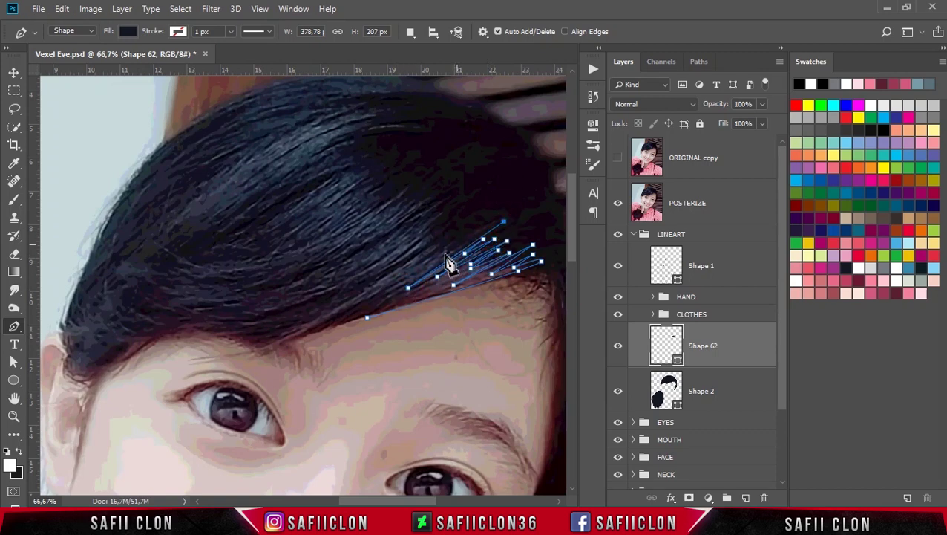
left_click(465, 214)
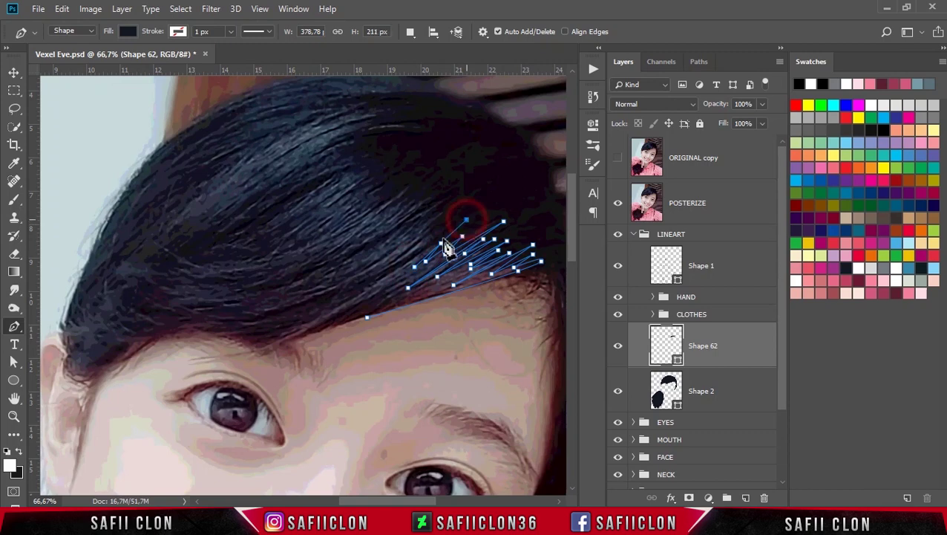
left_click_drag(207, 329, 88, 319)
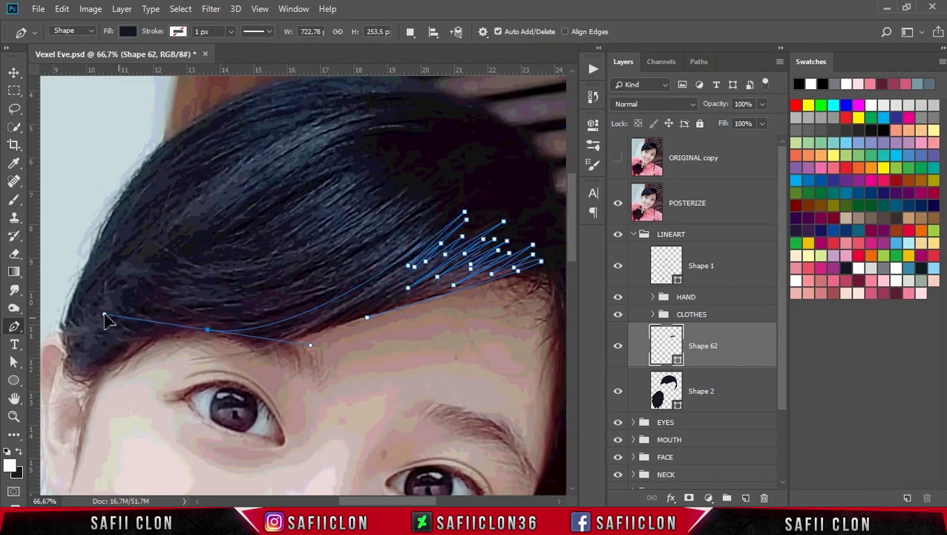
left_click_drag(208, 329, 304, 319)
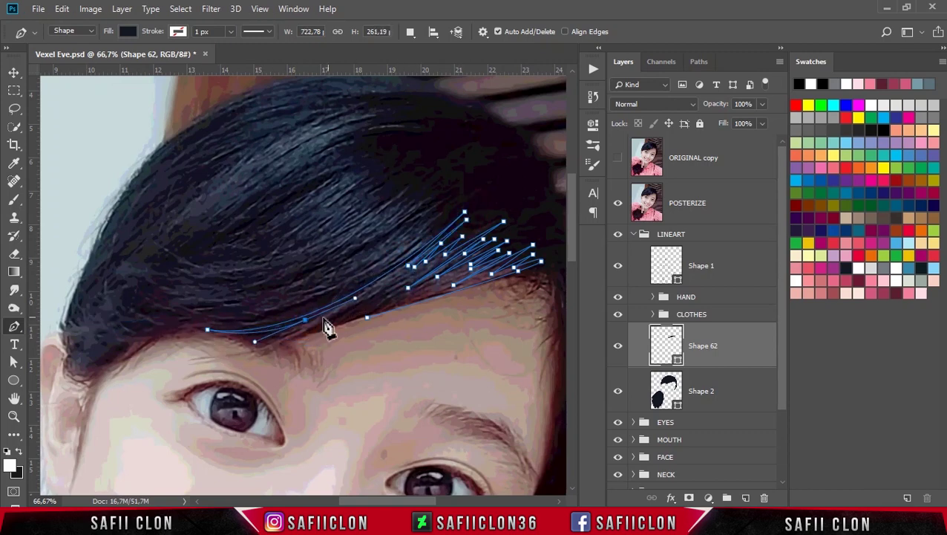
left_click_drag(245, 339, 266, 338)
left_click_drag(319, 320, 344, 327)
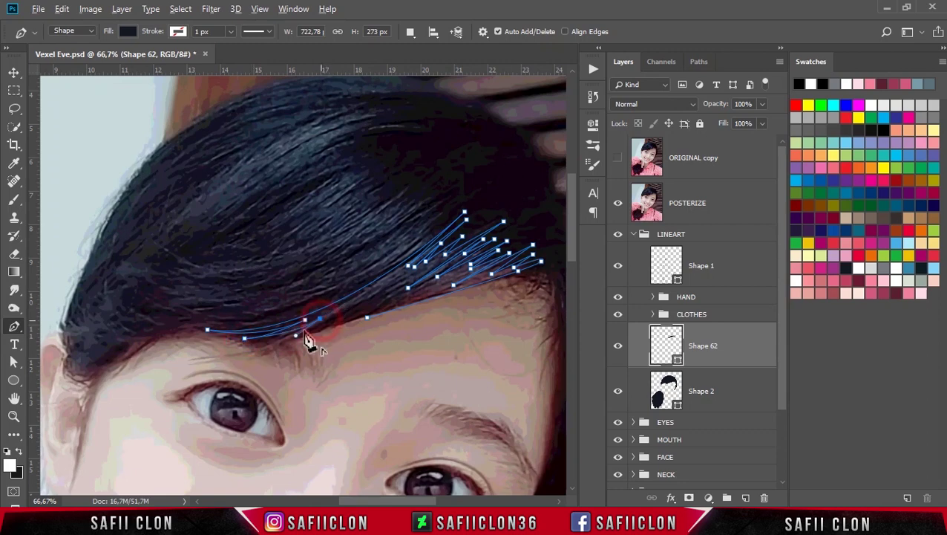
Add strand anchors near the fringe centre, then hide the POSTERIZE reference
left_click(377, 294)
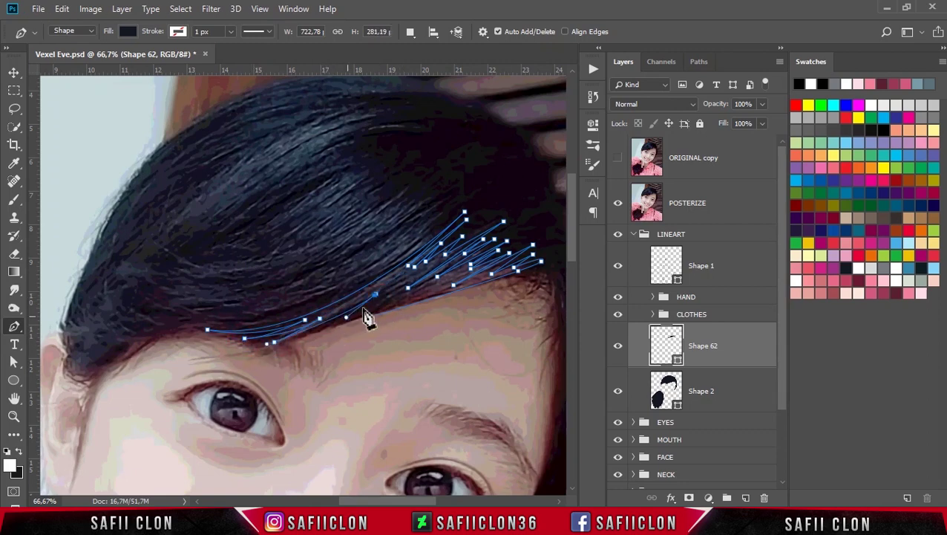
left_click(372, 305)
left_click_drag(370, 311, 378, 323)
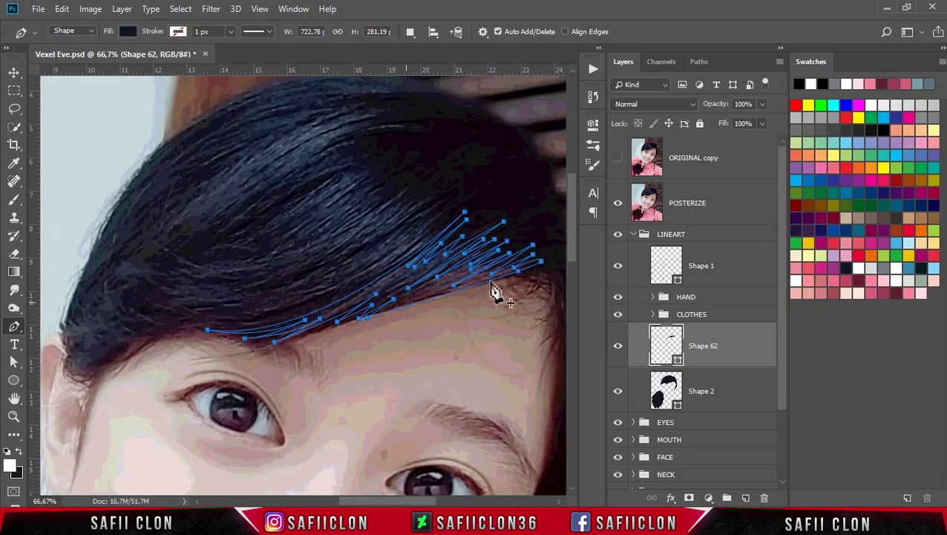
left_click(619, 208)
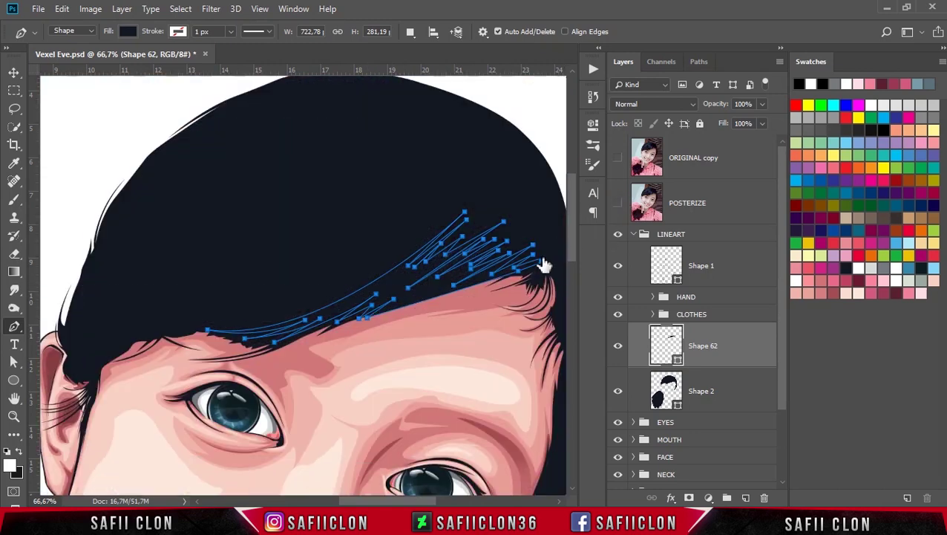
double_click(679, 360)
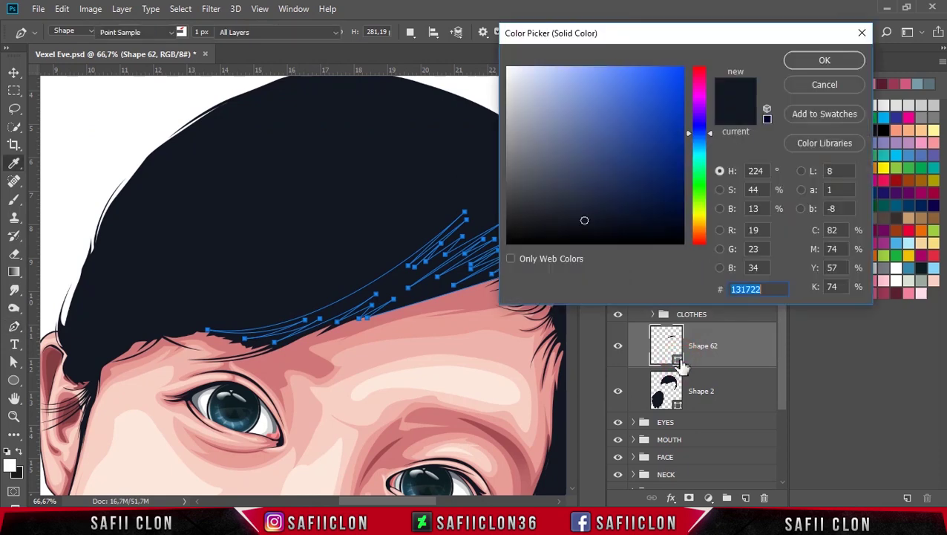
Load the Hair.aco swatch set through the Swatches Preset Manager
left_click(824, 86)
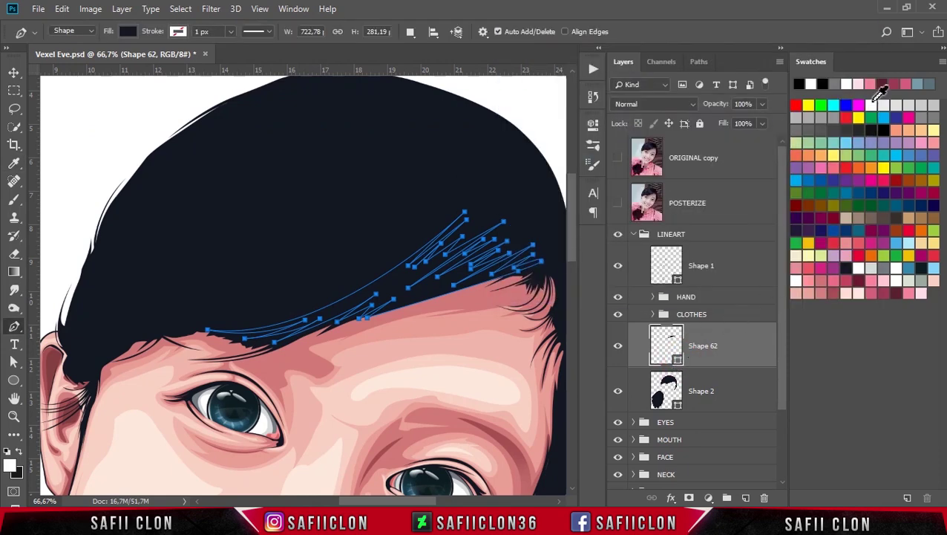
left_click(941, 63)
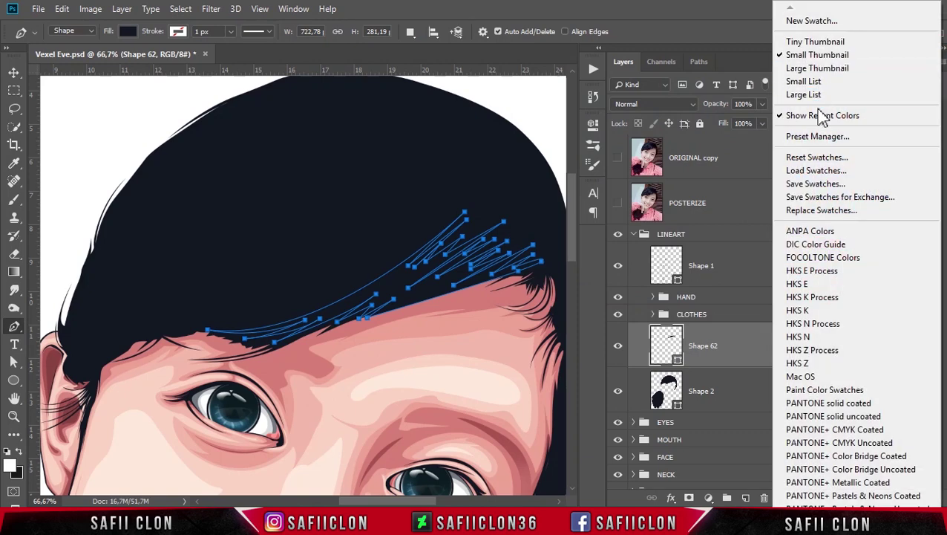
left_click(809, 136)
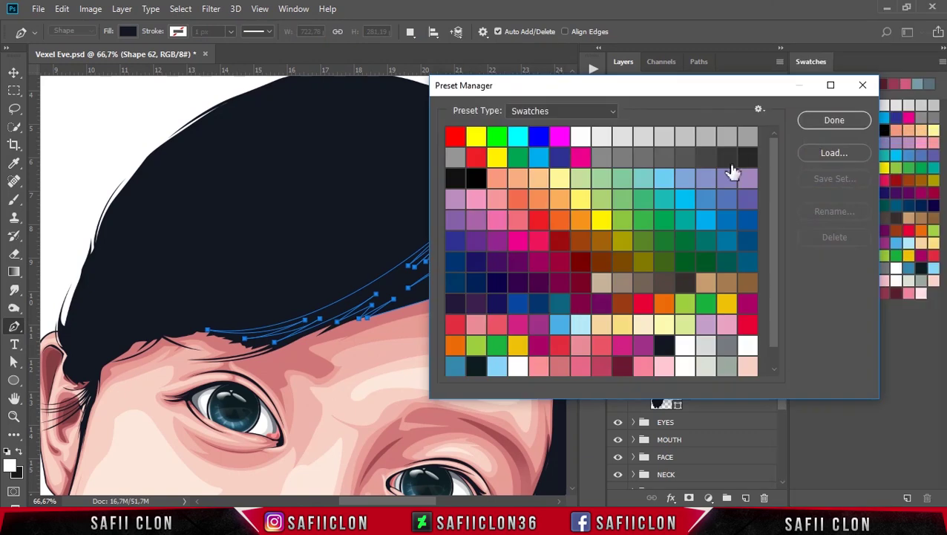
left_click_drag(772, 205, 774, 234)
scroll(776, 223, "down", 1)
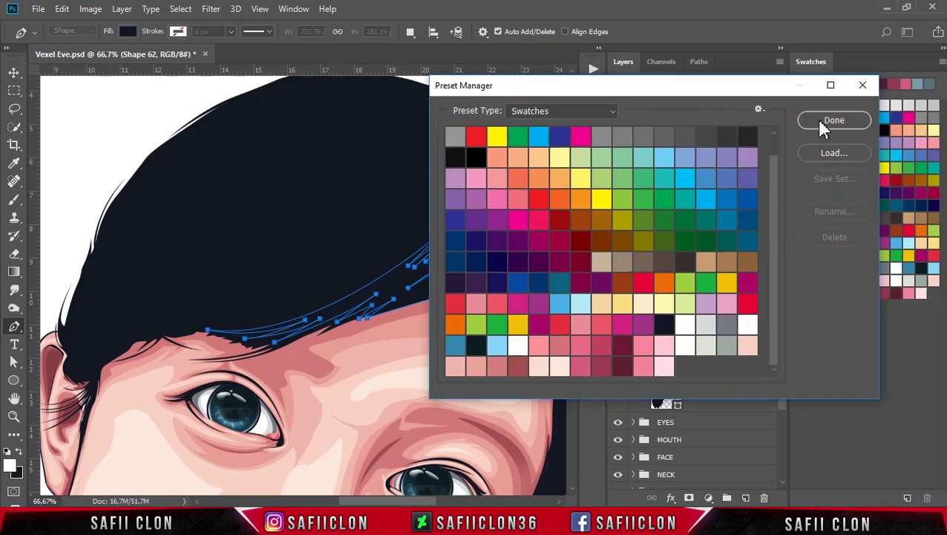
left_click(834, 153)
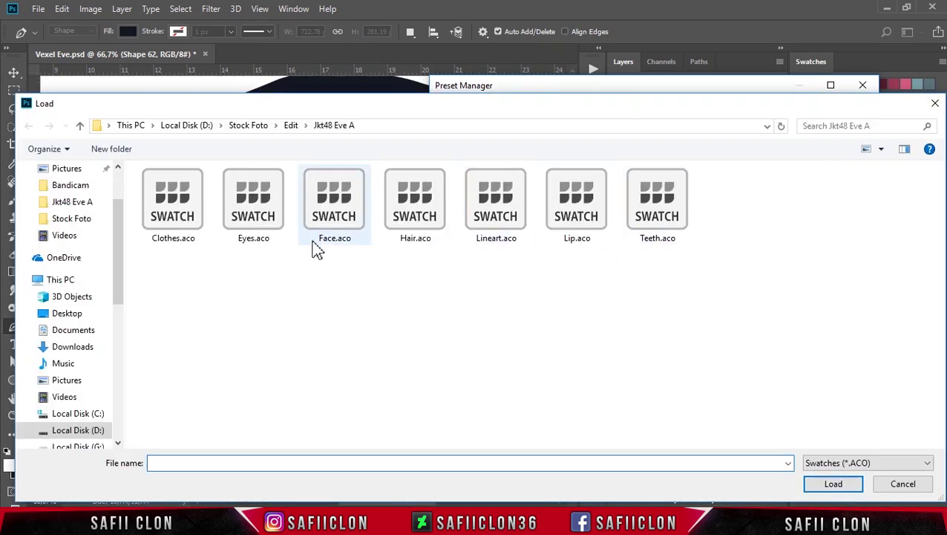
left_click(418, 223)
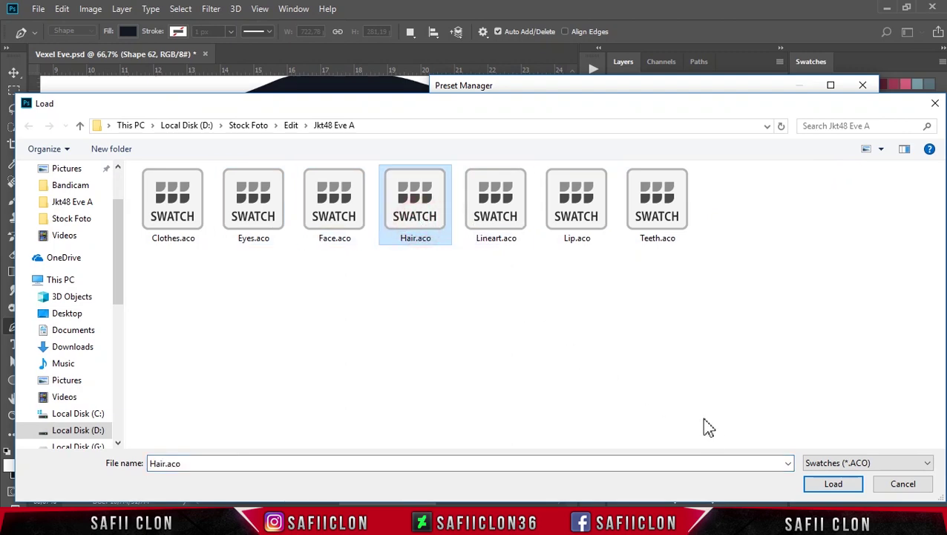
left_click(861, 491)
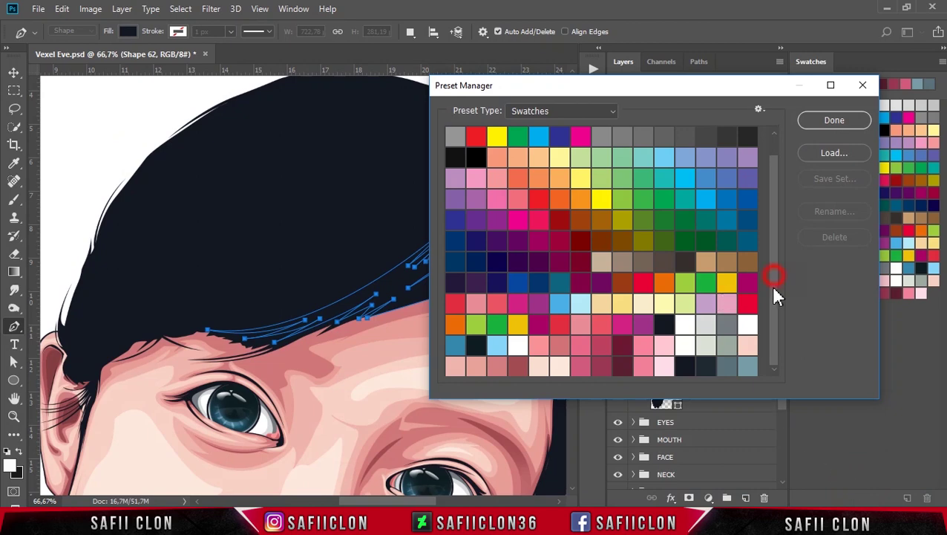
left_click(831, 122)
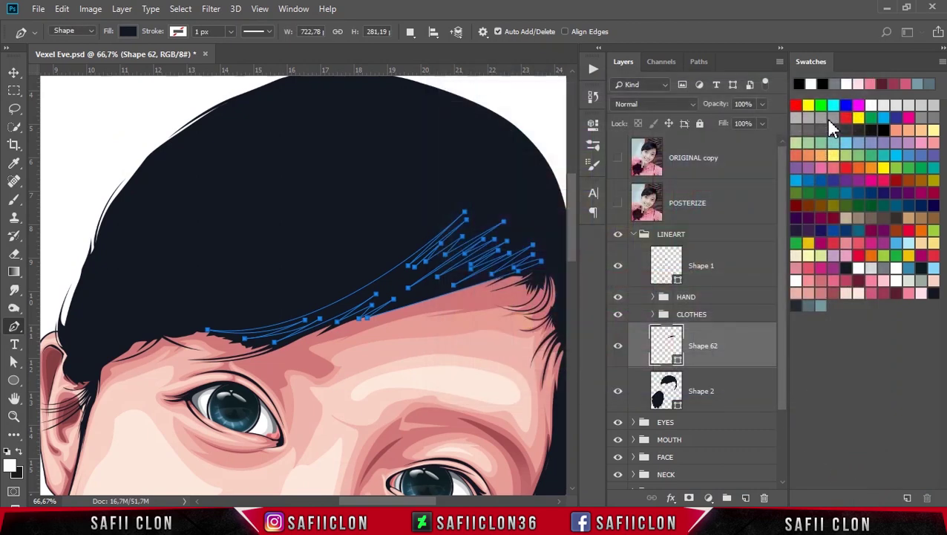
Set Shape 62's fill colour to dark blue-grey 1f2831
double_click(678, 361)
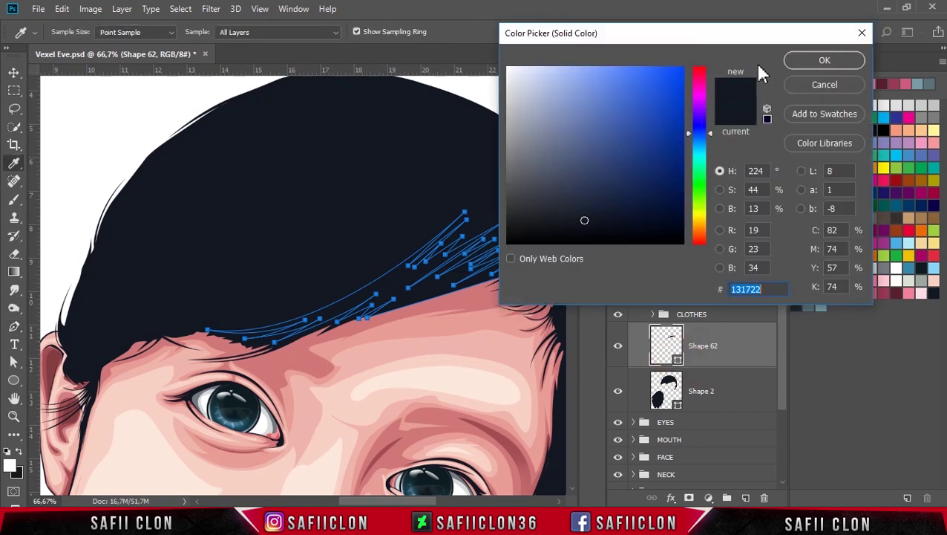
left_click_drag(735, 37, 728, 22)
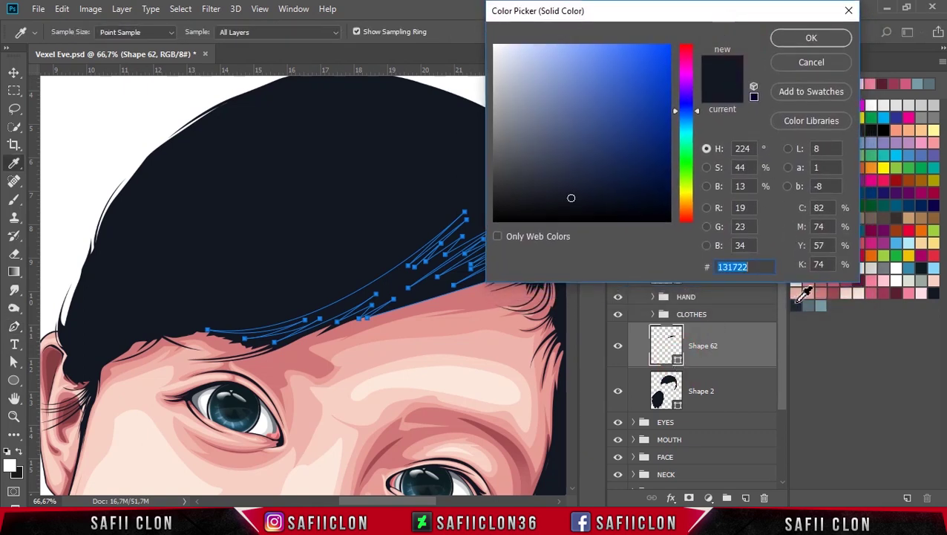
left_click(802, 303)
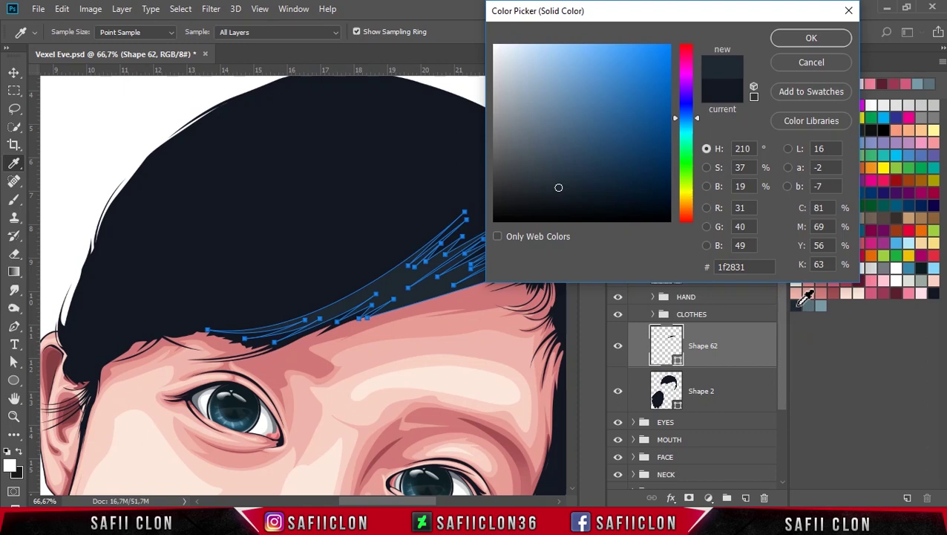
left_click(809, 302)
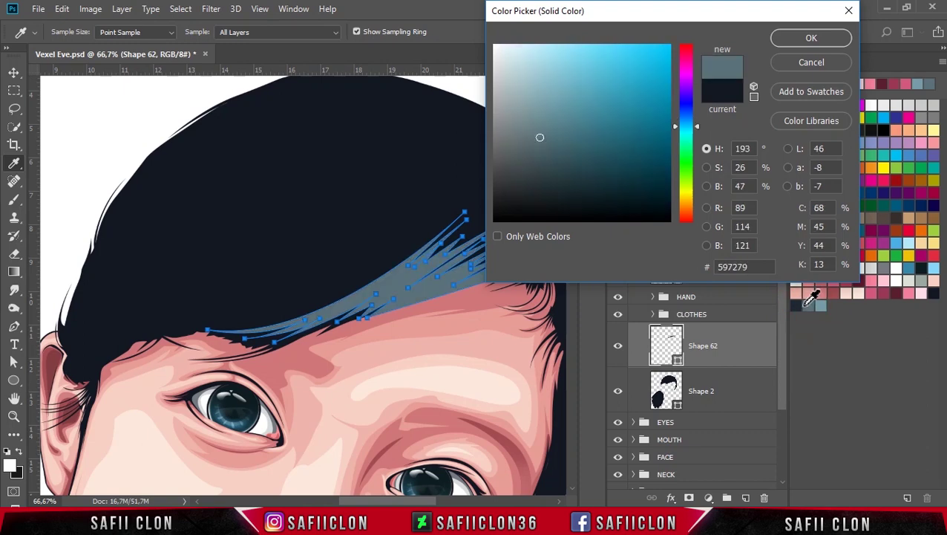
left_click(801, 303)
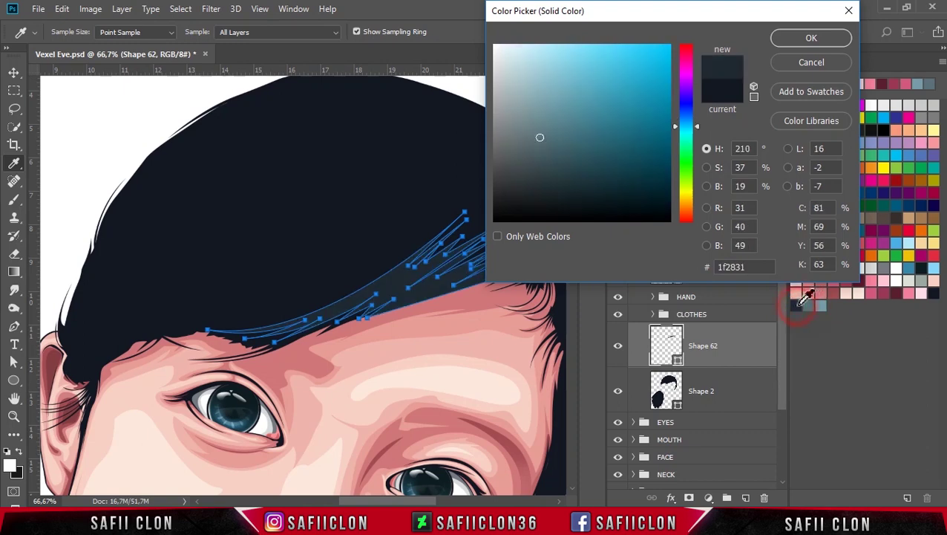
left_click(788, 38)
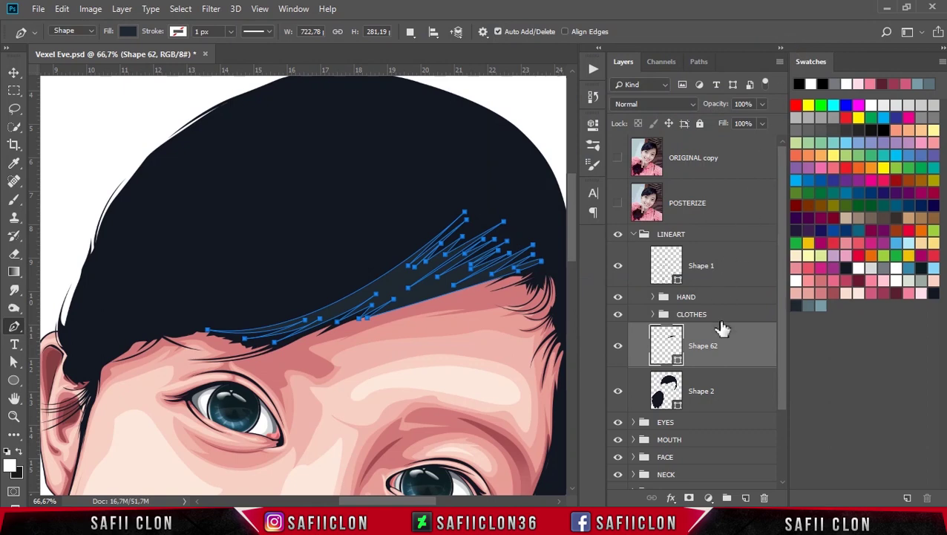
Set Combine Shapes, clip Shape 62 to Shape 2, and show the ORIGINAL copy photo
left_click(411, 33)
left_click(454, 63)
right_click(728, 344)
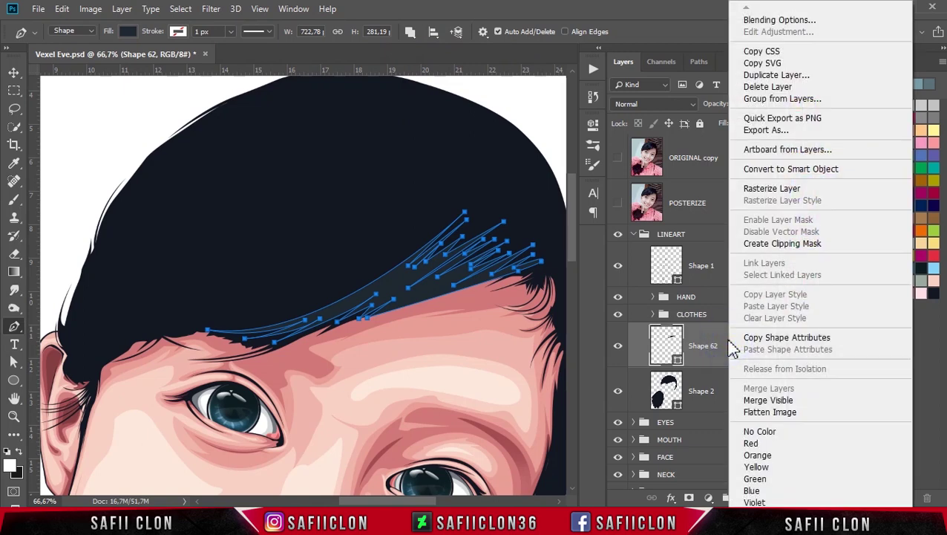
left_click(764, 244)
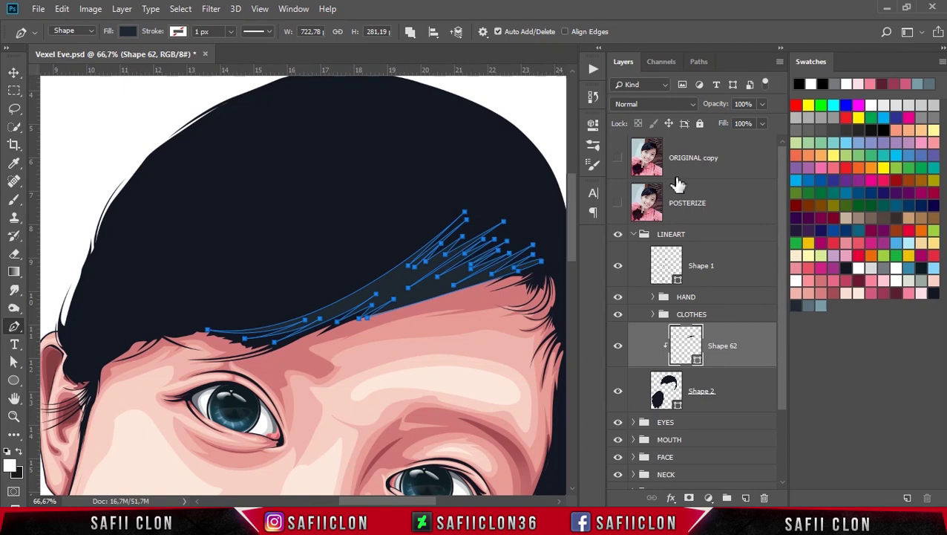
left_click(618, 158)
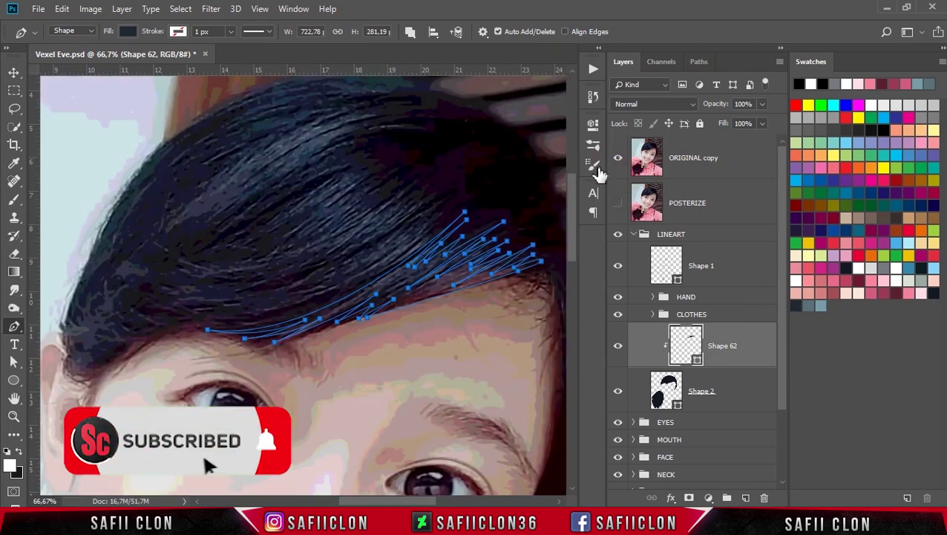
Trace a sweeping strand from the fringe's right end down to the left forehead
left_click(464, 203)
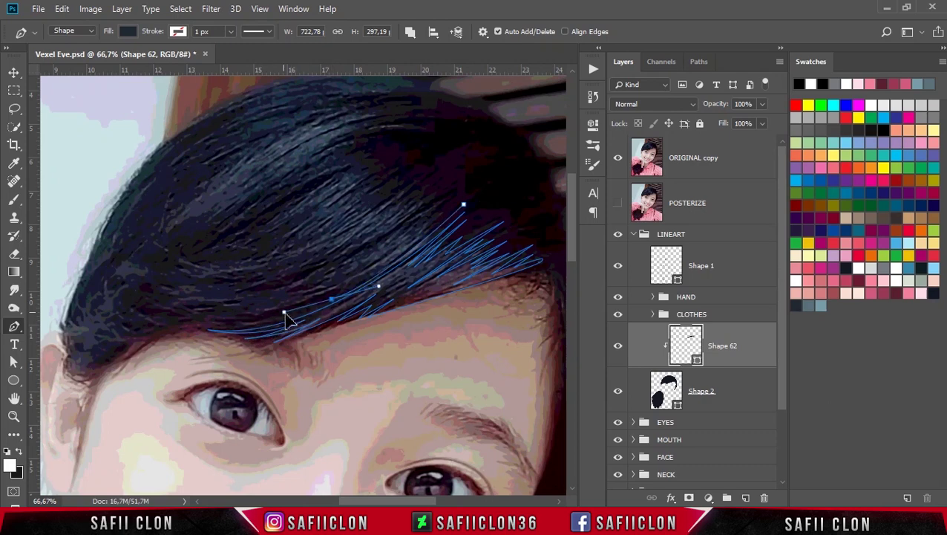
left_click_drag(420, 237, 331, 298)
mouse_move(184, 318)
left_mouse_down()
mouse_move(52, 309)
mouse_move(135, 307)
left_mouse_up()
left_click(395, 249)
mouse_move(265, 335)
left_mouse_down()
mouse_move(98, 281)
mouse_move(213, 317)
left_mouse_up()
left_click(371, 258)
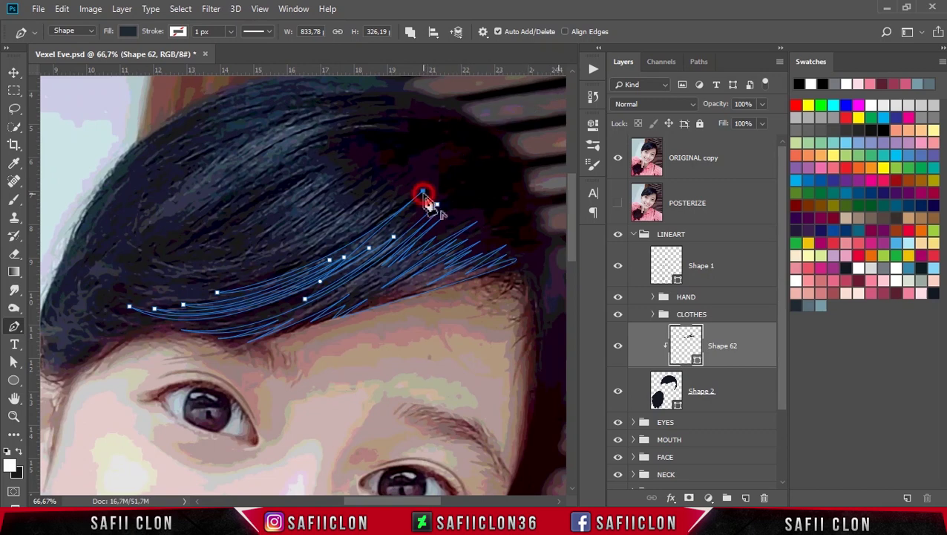
Extend tapering strands up from the fringe toward the top of the hair
left_click_drag(435, 188, 374, 251)
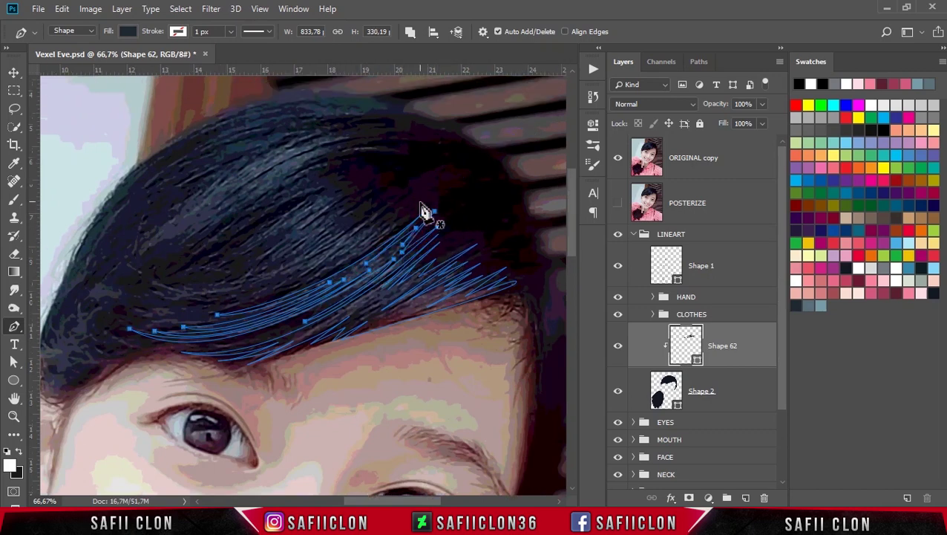
left_click_drag(269, 314, 80, 312)
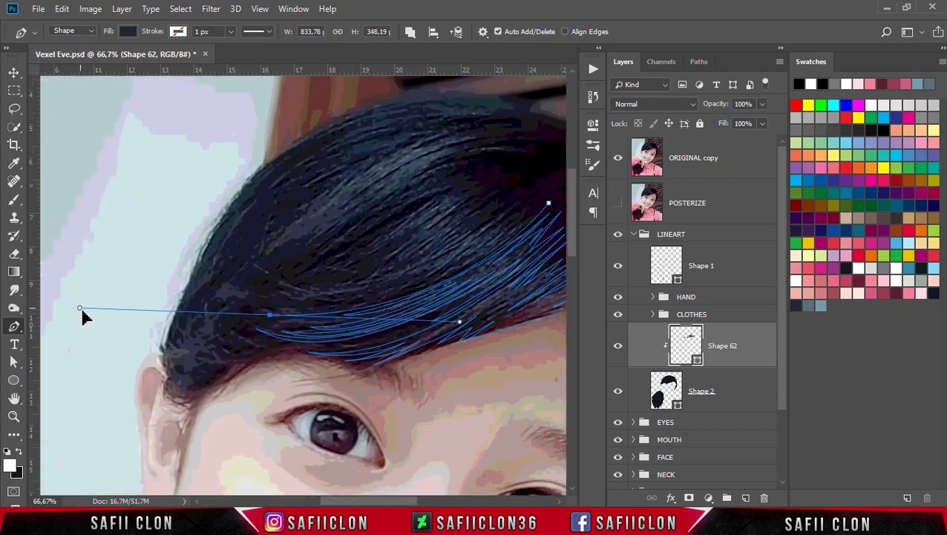
left_click_drag(340, 306, 324, 311)
left_click(445, 267)
left_click(282, 294)
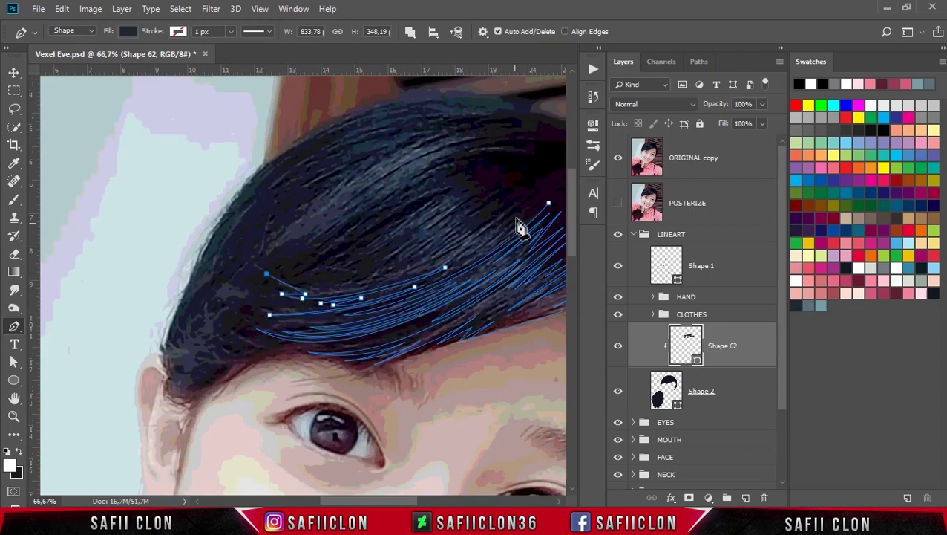
left_click_drag(518, 225, 260, 351)
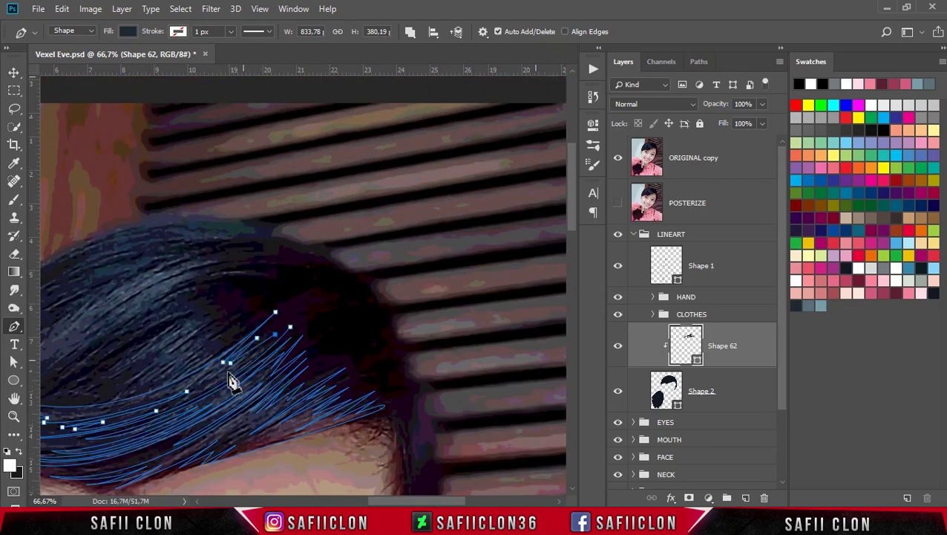
left_click(359, 264)
left_click_drag(425, 502, 412, 503)
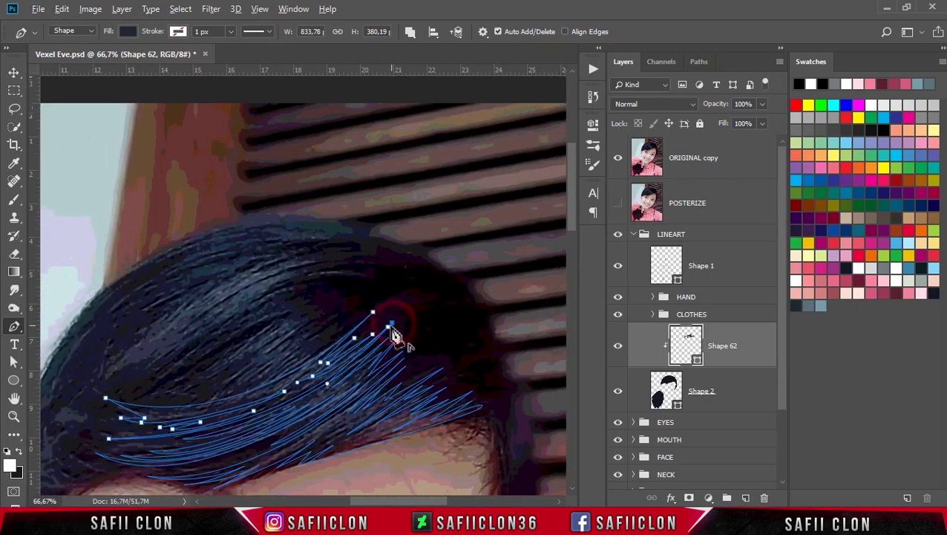
Briefly hide the photo and zoom out to check the vector hair, then resume the strand
left_click(617, 157)
key("ctrl+minus")
key("ctrl+minus")
key("ctrl+plus")
key("ctrl+plus")
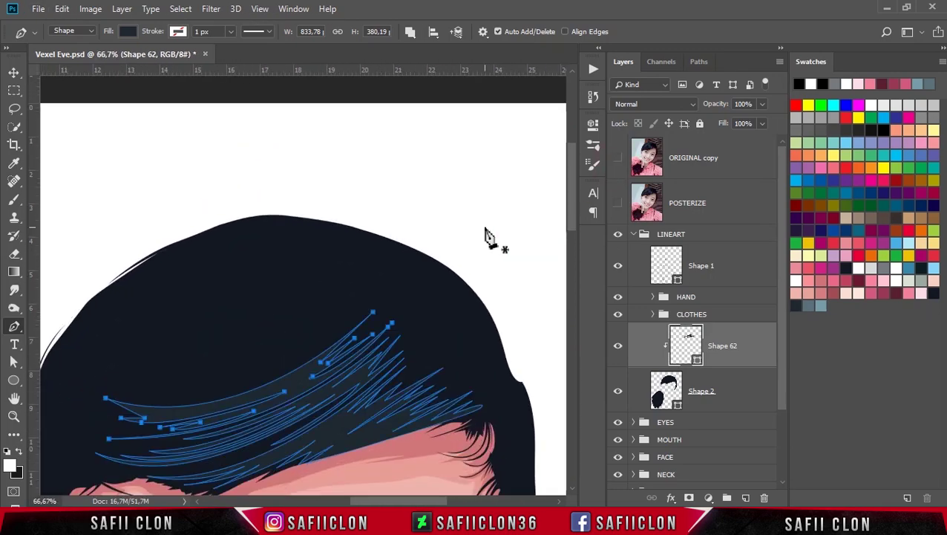
left_click(618, 158)
left_click_drag(408, 500, 383, 500)
left_click(461, 325)
Trace more curved strands on the left side of the fringe up toward the right
left_click(370, 379)
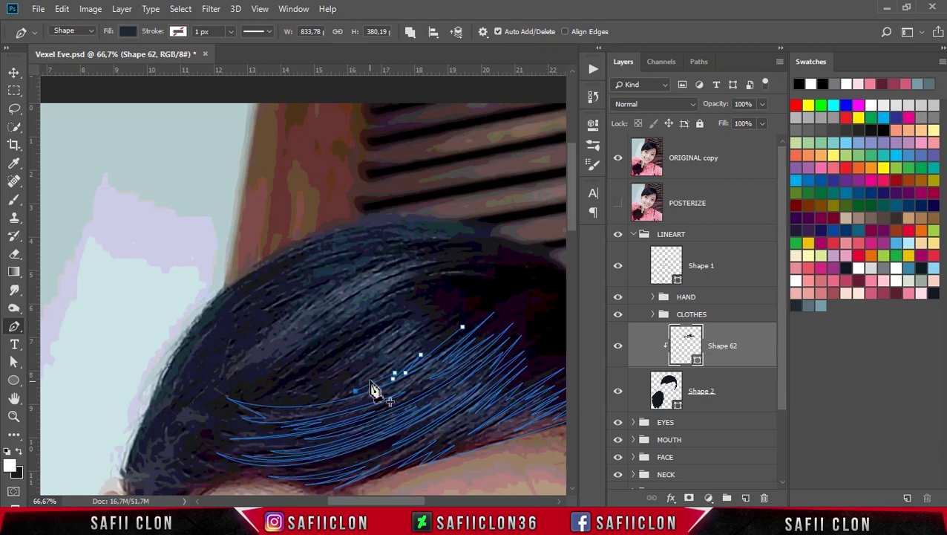
left_click_drag(314, 398, 275, 405)
left_click(370, 360)
left_click(256, 402)
left_click_drag(394, 321, 401, 332)
left_click_drag(311, 381, 303, 370)
left_click(345, 339)
left_click(265, 391)
left_click_drag(416, 306, 356, 336)
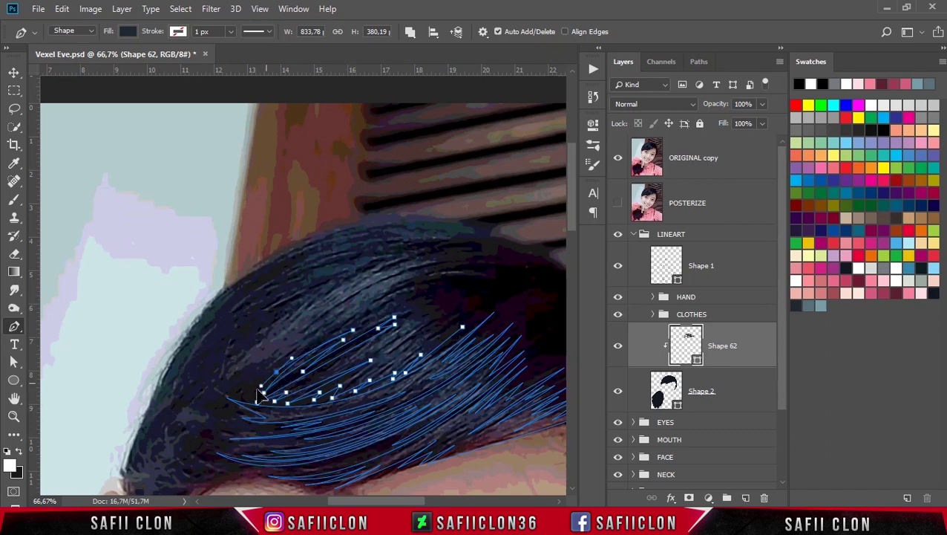
left_click_drag(437, 283, 459, 281)
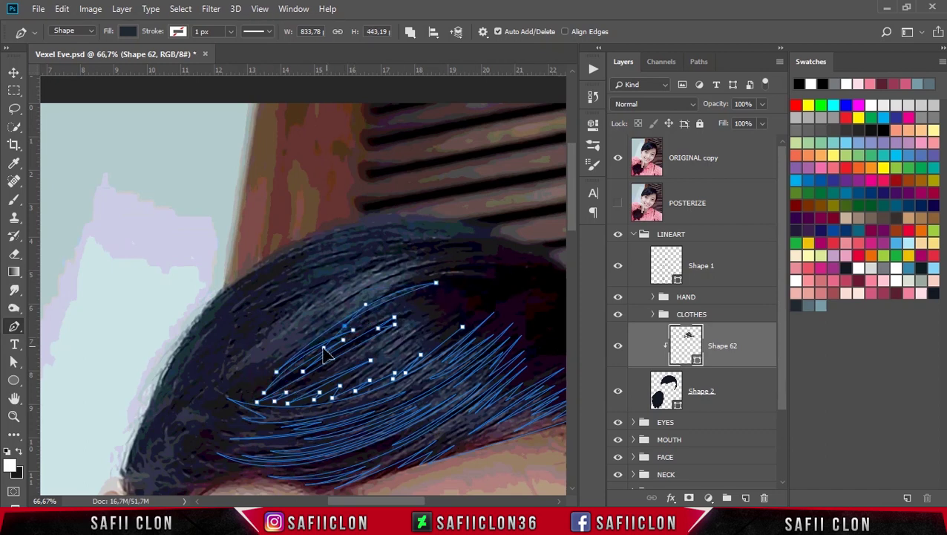
left_click(439, 303, "ctrl")
Start another curved strand in the hair and pull out its curve handles
left_click(386, 355)
left_click_drag(449, 332, 483, 317)
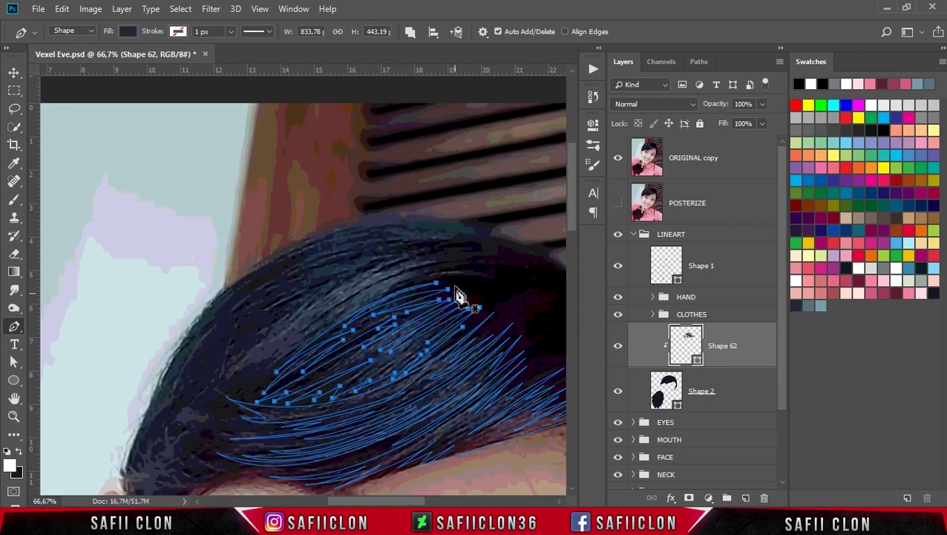
left_click(499, 285)
scroll(354, 354, "down", 3)
left_click_drag(265, 308, 179, 435)
Bend the current strand upward and extend it toward the crown
left_click(265, 309, "alt")
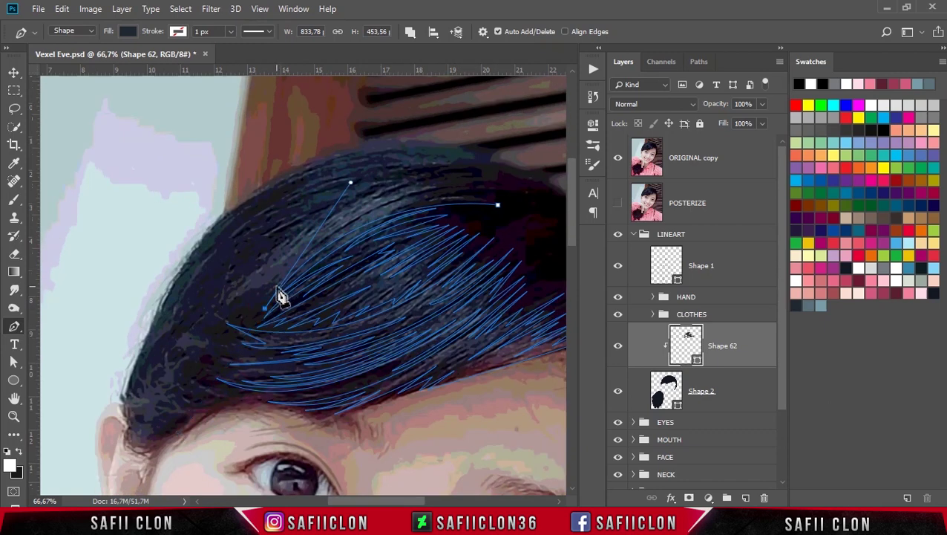
left_click_drag(245, 320, 209, 407)
left_click_drag(281, 240, 319, 230)
mouse_move(230, 308)
left_mouse_down()
mouse_move(192, 350)
mouse_move(291, 241)
left_mouse_up()
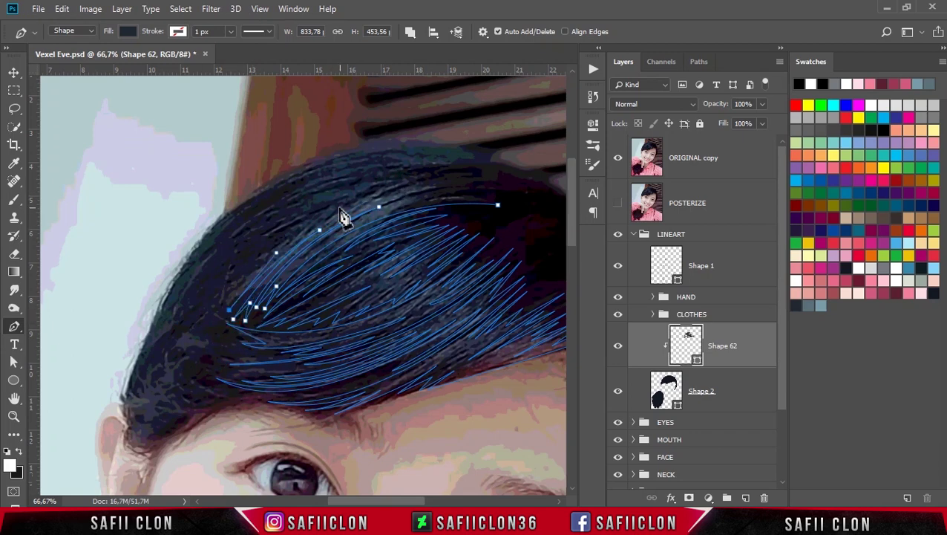
mouse_move(378, 188)
left_mouse_down()
mouse_move(417, 174)
mouse_move(376, 307)
left_mouse_up()
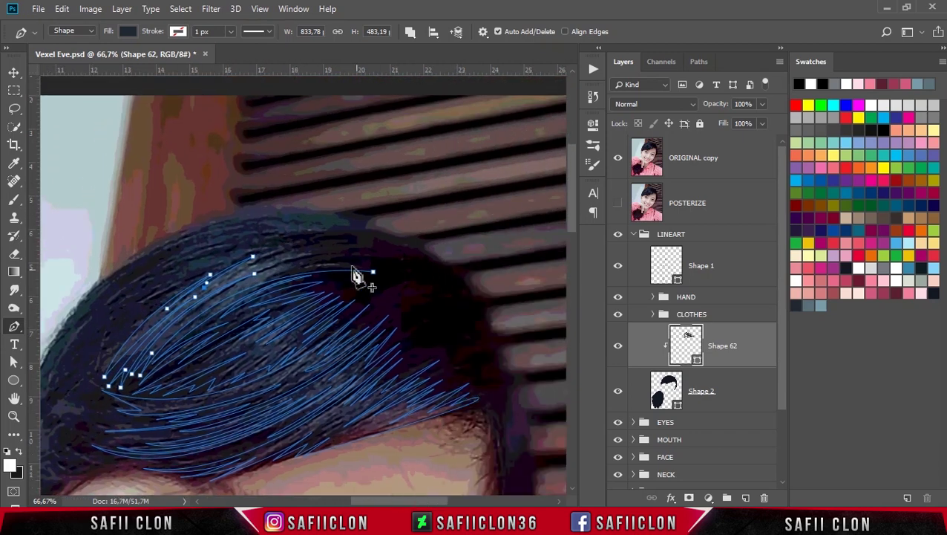
mouse_move(349, 241)
left_mouse_down()
mouse_move(376, 272)
mouse_move(296, 267)
left_mouse_up()
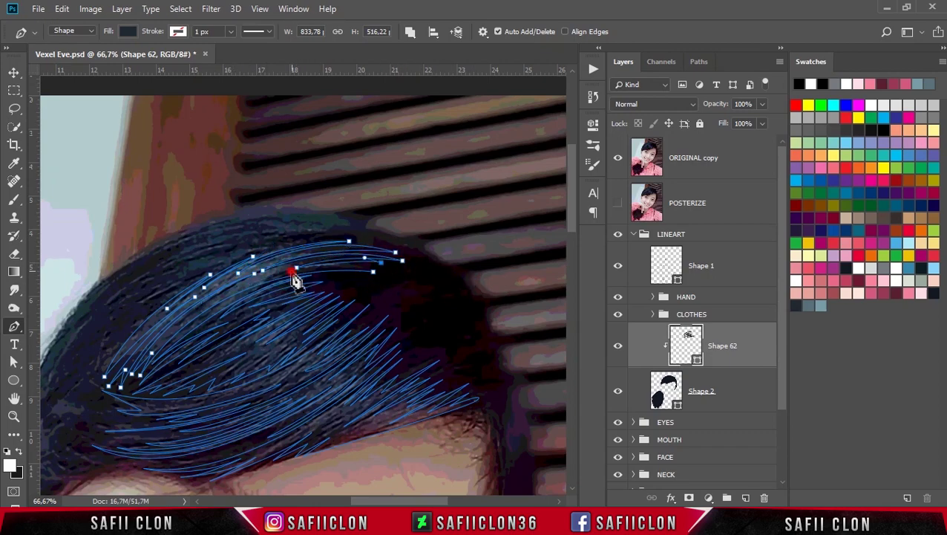
Trace new curved strands over the top of the hair toward the crown
scroll(402, 300, "left", 4)
scroll(448, 271, "up", 1)
left_click(445, 260)
mouse_move(261, 353)
left_mouse_down()
mouse_move(211, 421)
mouse_move(225, 409)
left_mouse_up()
left_click_drag(298, 305, 380, 266)
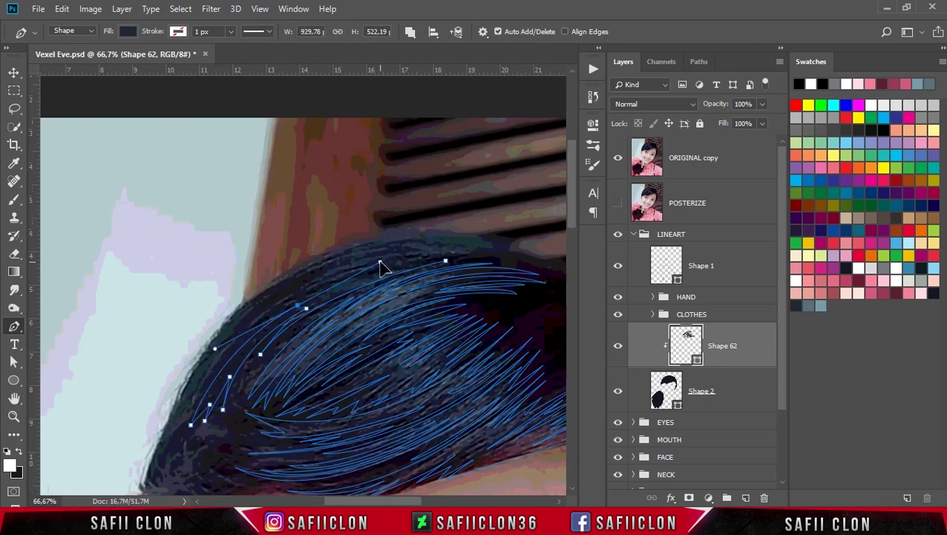
scroll(381, 266, "down", 1)
scroll(312, 245, "down", 1)
left_click_drag(340, 200, 377, 191)
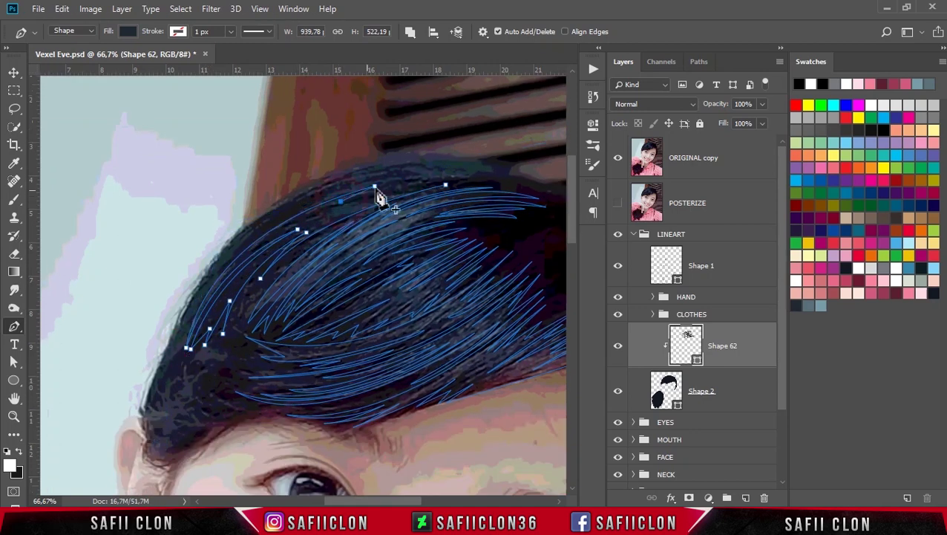
left_click(469, 175)
Add joining and top anchors to the upper hair strands
scroll(461, 195, "up", 1)
scroll(407, 397, "right", 2)
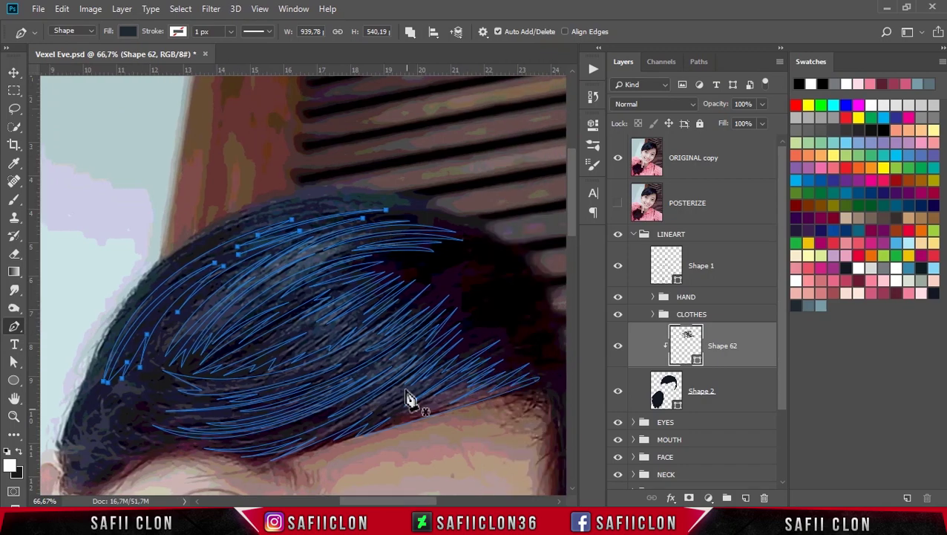
scroll(126, 416, "left", 3)
left_click(332, 289)
key("ctrl+plus")
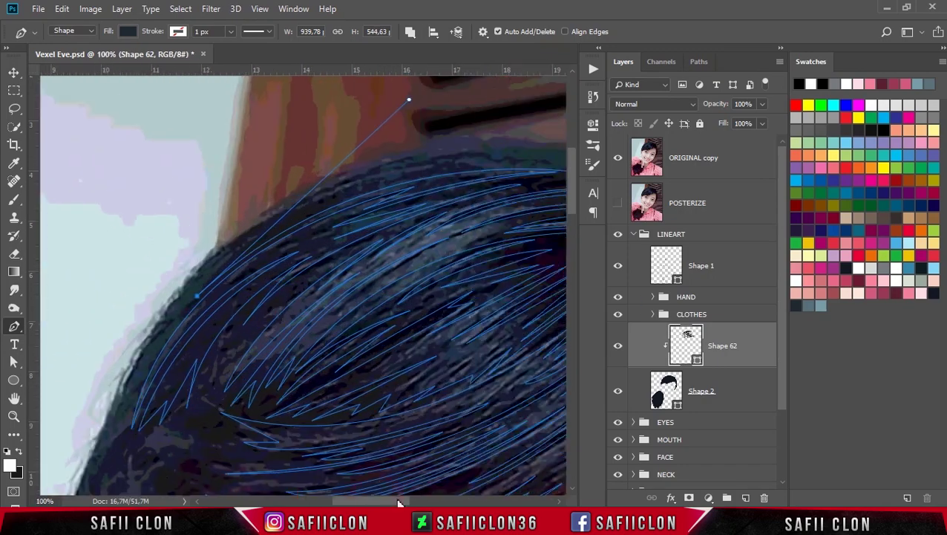
key("ctrl+minus")
left_click(307, 220)
left_click(422, 172)
Pull curved strands across the upper hair and along the hair edge
scroll(445, 245, "right", 3)
left_click(282, 205)
left_click_drag(280, 208, 345, 197)
scroll(297, 205, "down", 5)
left_click_drag(243, 226, 254, 216)
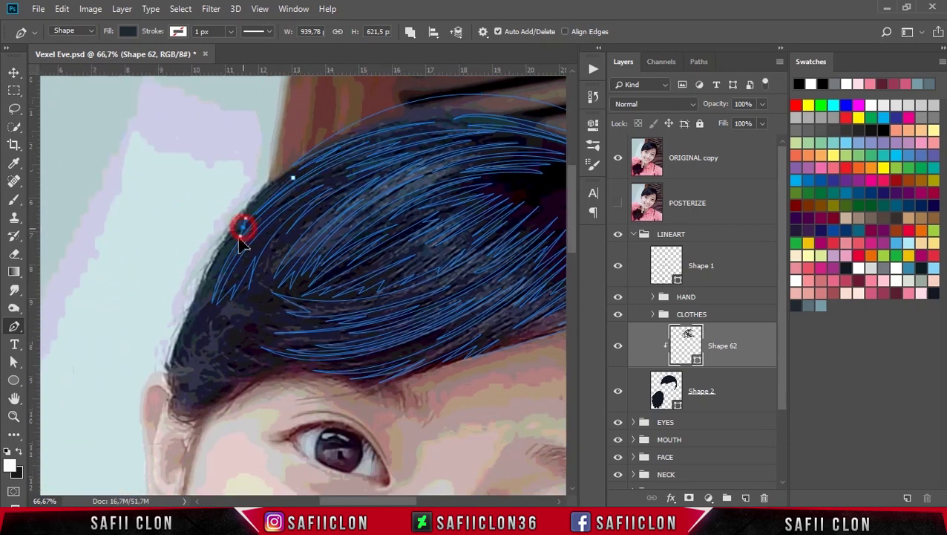
key("ctrl+plus")
left_click_drag(172, 276, 169, 312)
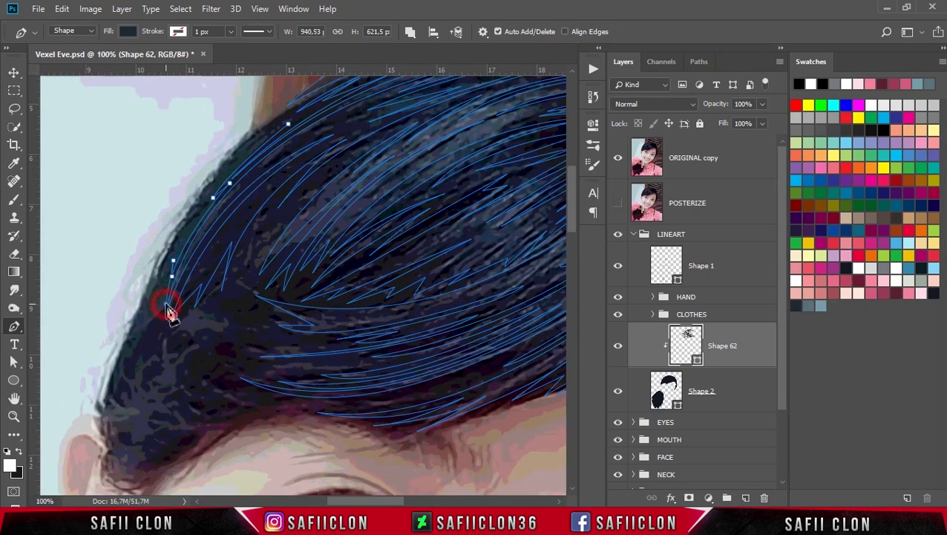
Trace a zigzag strand down the left hairline and curve it back up
left_click(154, 324)
left_click(127, 363)
left_click(110, 412)
left_click(148, 230)
left_click_drag(188, 191, 208, 158)
left_click(254, 147)
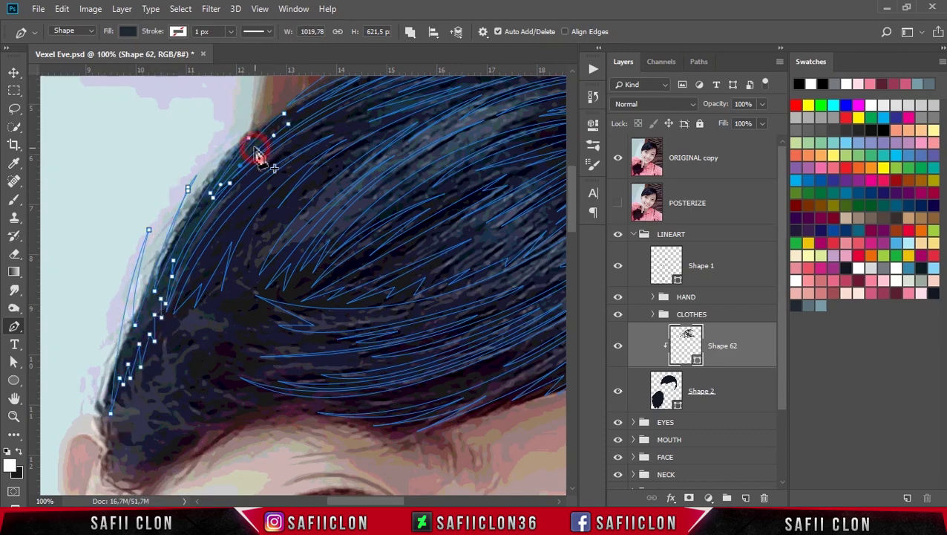
key("ctrl+minus")
key("ctrl+minus")
key("ctrl+minus")
key("ctrl+plus")
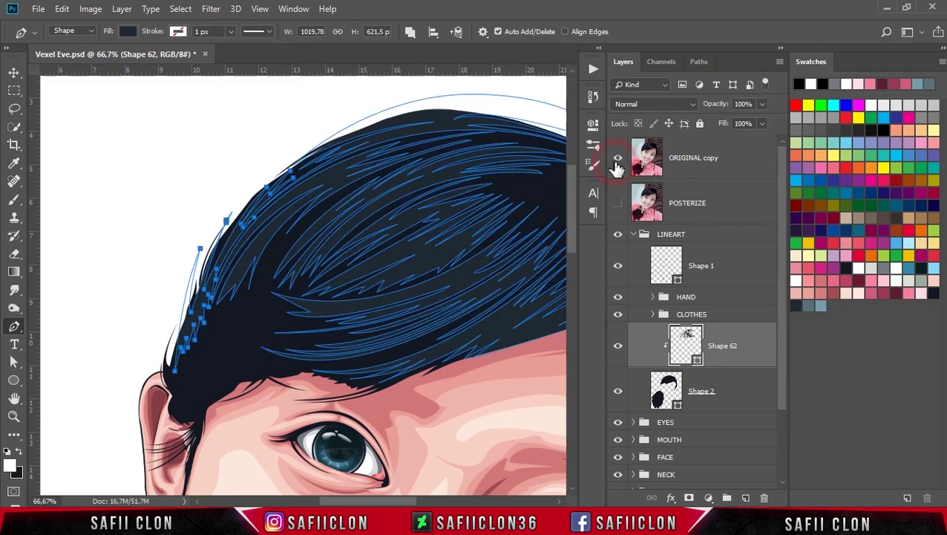
Draw a curling strand down the left hairline just above the eyebrow
key("ctrl+plus")
left_click(273, 303)
left_click_drag(217, 270, 211, 250)
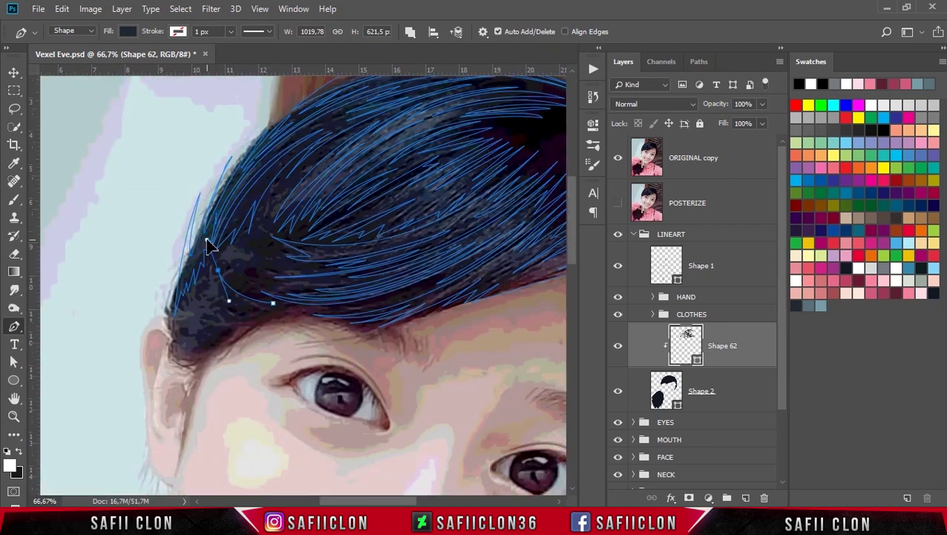
left_click_drag(227, 300, 237, 313)
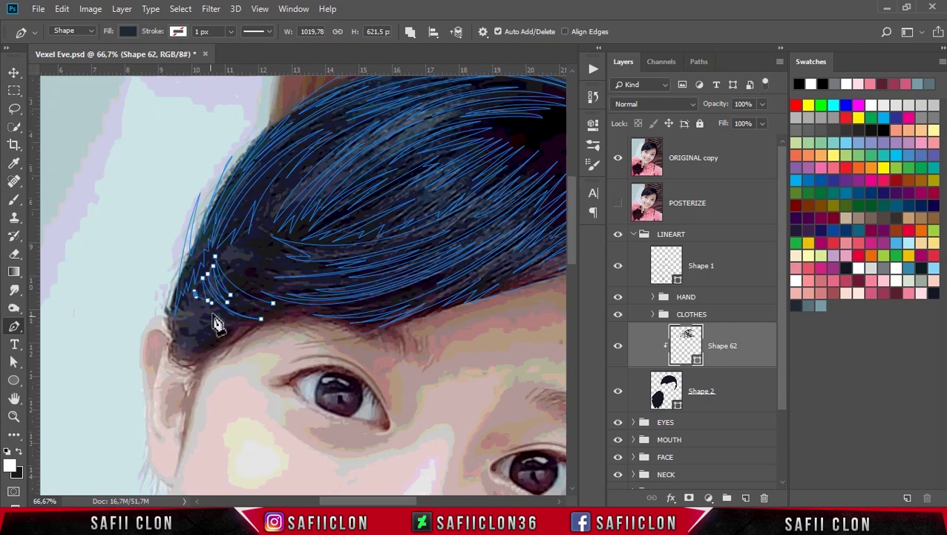
left_click(216, 327)
left_click_drag(166, 301, 191, 349)
left_click(223, 362)
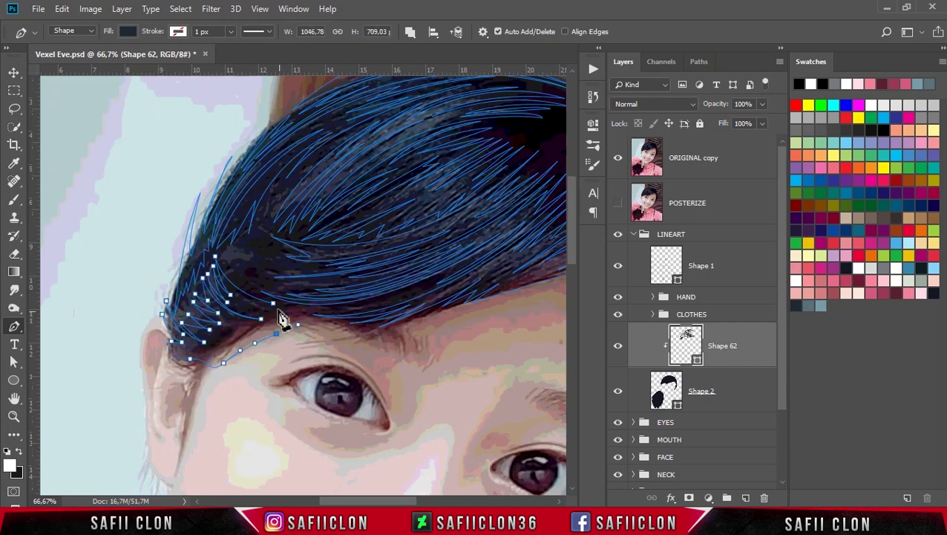
Add a small curved strand inside the fringe, then preview the vector art zoomed out
left_click(297, 316)
scroll(375, 312, "up", 1)
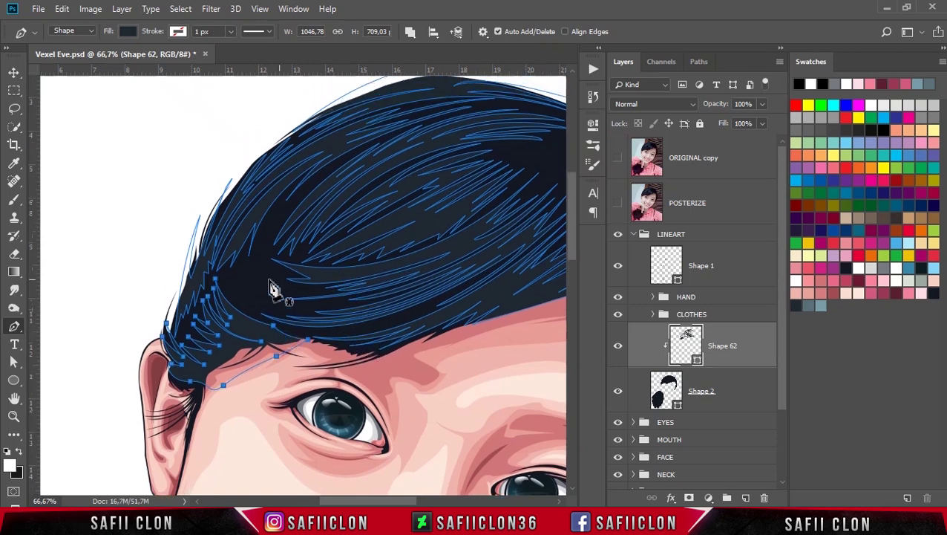
left_click(239, 267)
mouse_move(264, 282)
left_mouse_down()
mouse_move(256, 306)
mouse_move(239, 291)
left_mouse_up()
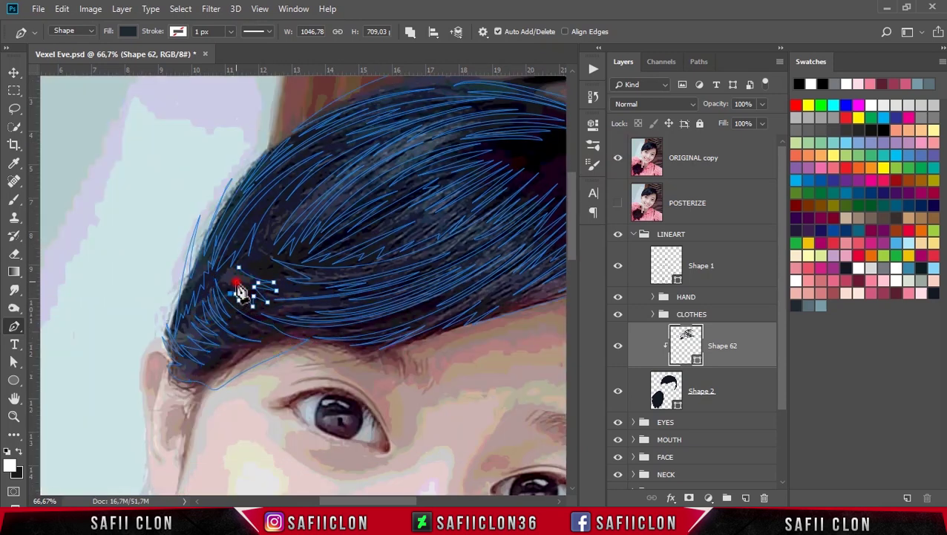
key("Escape")
key("ctrl+minus")
key("ctrl+minus")
key("ctrl+minus")
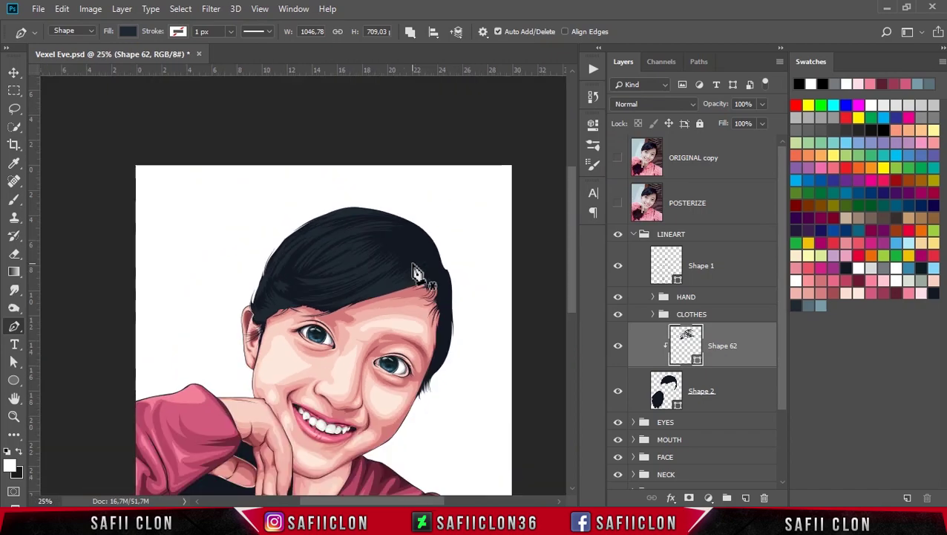
key("ctrl+plus")
key("ctrl+plus")
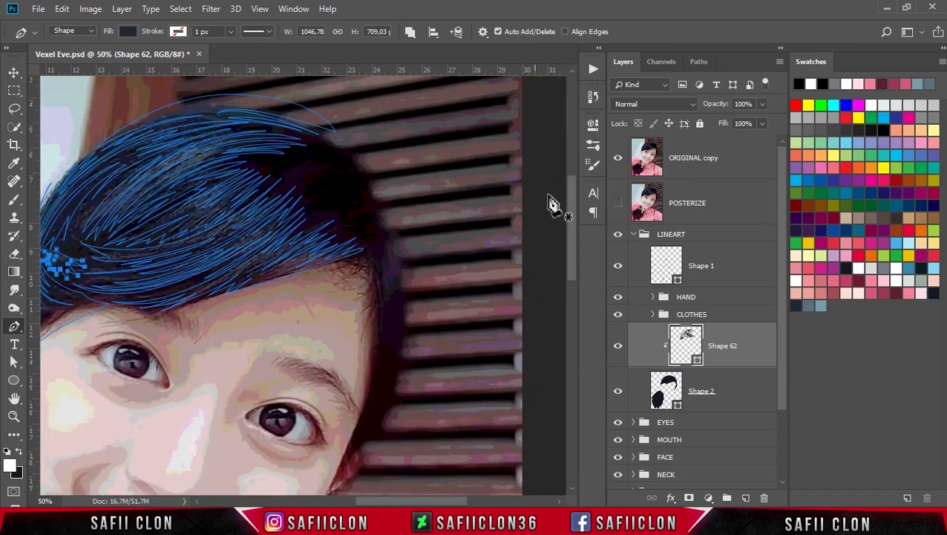
Pen curved zigzag strands along the hair at the right temple
left_click(618, 158)
left_click(618, 202)
left_click_drag(370, 239, 349, 193)
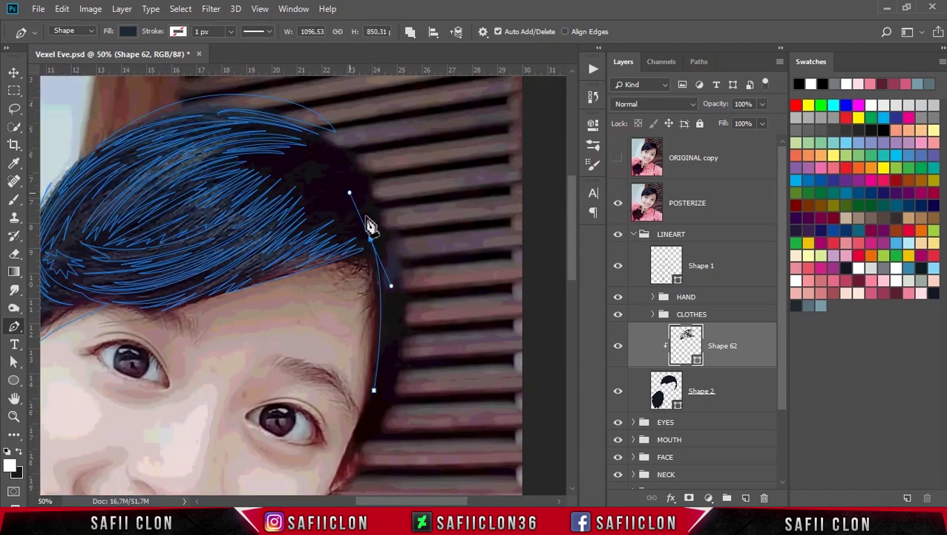
left_click(382, 237)
left_click(388, 233)
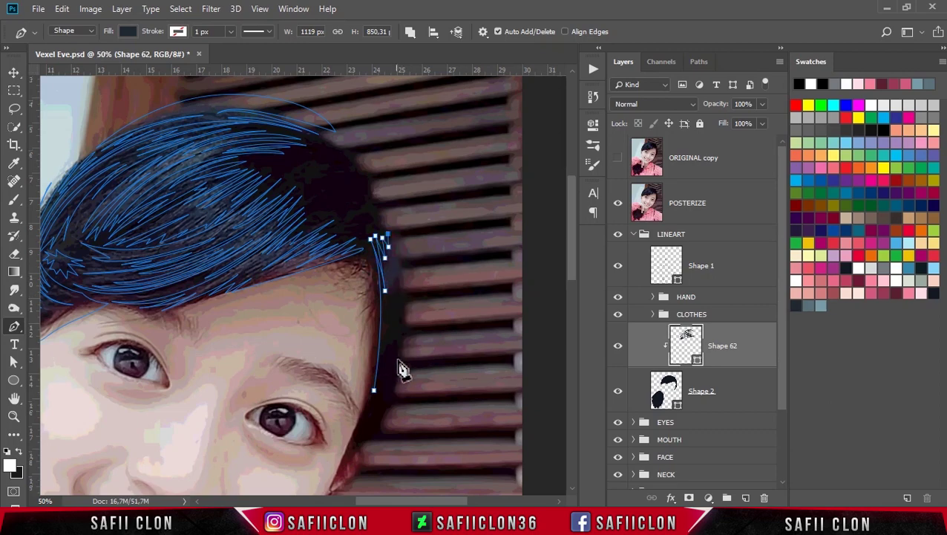
left_click_drag(390, 349, 375, 429)
left_click(394, 306)
left_click(391, 328)
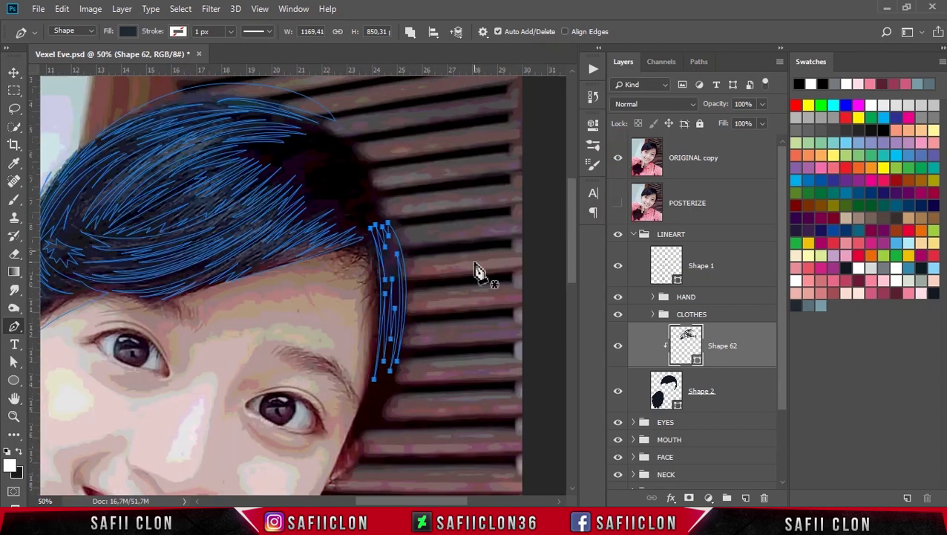
Pan down to the hair on the hoodie and draw a closed zigzag strand at its edge
left_click_drag(291, 489, 510, 311)
scroll(387, 297, "down", 5)
left_click(186, 275)
left_click_drag(168, 367, 173, 414)
left_click(181, 329)
left_click(186, 367)
left_click(197, 274)
left_click(191, 285)
Start a second zigzag strand running down the lower hair
left_click(205, 262)
left_click(183, 384)
left_click(214, 290)
left_click(193, 326)
left_click(208, 420)
scroll(215, 430, "down", 2)
Extend the current strand with zigzag points down toward the hair tips
left_click(223, 401)
left_click(237, 399)
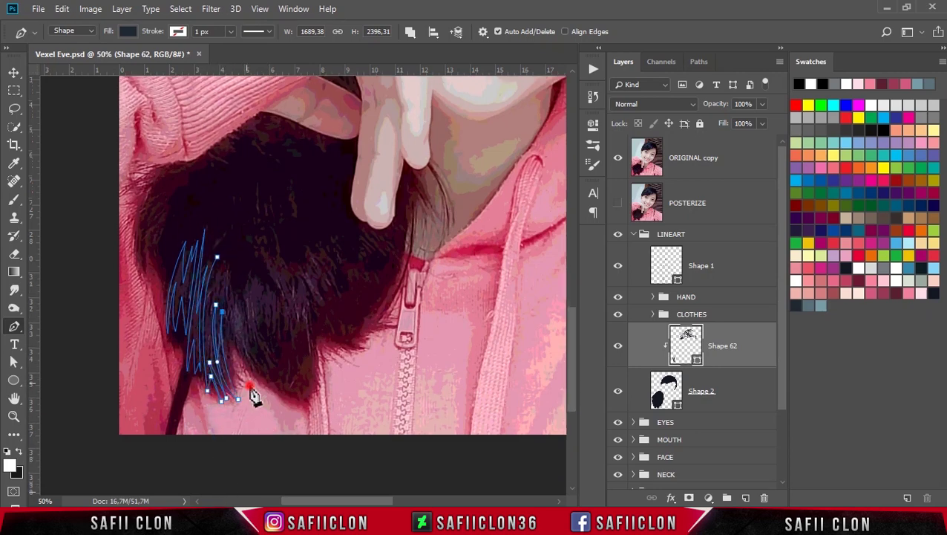
left_click(254, 183)
left_click(235, 258)
left_click(212, 343)
left_click(224, 249)
left_click(254, 378)
left_click(245, 351)
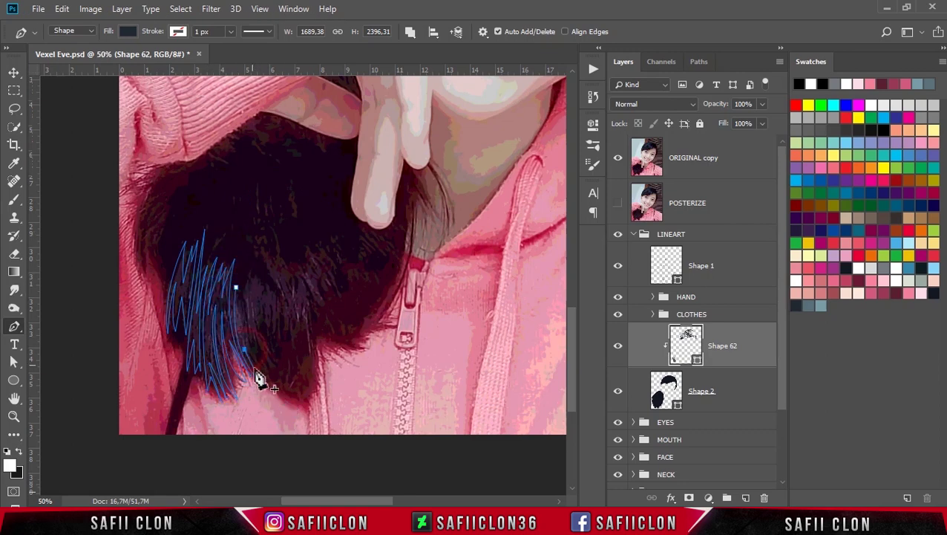
Add jagged zigzag points across the lower hair tips and through the middle hair
left_click(275, 349)
left_click(288, 396)
left_click(284, 343)
left_click(294, 369)
left_click(281, 291)
left_click(265, 282)
left_click(258, 332)
left_click(250, 273)
left_click(254, 340)
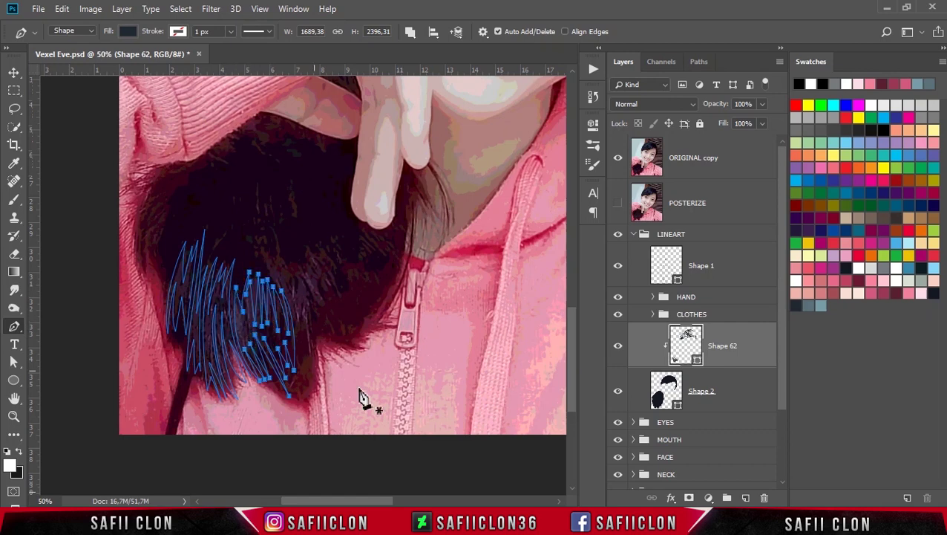
Start a new zigzag strand further right, running down to the hair tips
scroll(364, 397, "right", 3)
left_click(179, 190)
left_click(183, 261)
left_click(232, 392)
left_click(239, 369)
left_click(225, 355)
left_click(226, 318)
left_click(232, 302)
left_click(239, 327)
Zigzag that strand back up across the tips and close it at its start
left_click(265, 349)
left_click(276, 328)
left_click(250, 309)
left_click(224, 281)
left_click(239, 271)
left_click(239, 256)
left_click(243, 297)
left_click(217, 265)
left_click(204, 219)
left_click(194, 202)
left_click(179, 191)
Draw a zigzag strand from near the neck up toward the finger
left_click(248, 240)
left_click(275, 292)
left_click(284, 320)
left_click(297, 292)
left_click(303, 268)
left_click(281, 255)
left_click(258, 238)
left_click(256, 221)
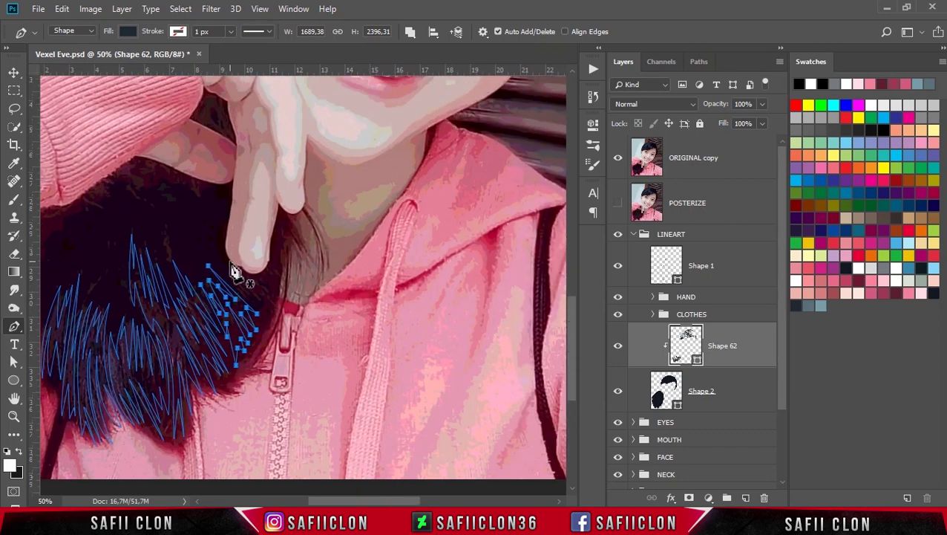
Draw a strand along the side of the fingertip
left_click(269, 316)
left_click(248, 267)
left_click(260, 285)
left_click(222, 258)
left_click(234, 244)
Outline a small strand beside the upper finger
scroll(423, 275, "left", 3)
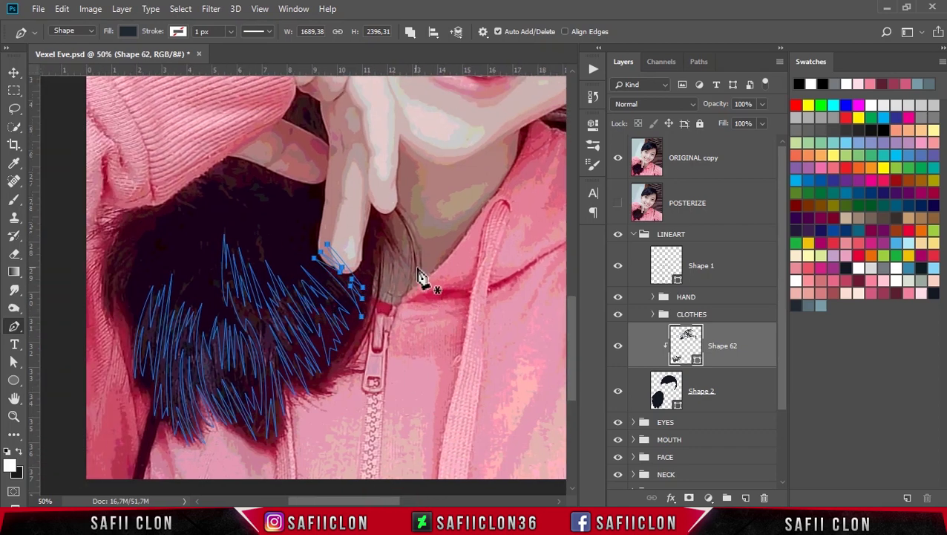
scroll(297, 180, "up", 2)
left_click(299, 188)
left_click(324, 184)
left_click(305, 119)
left_click(291, 127)
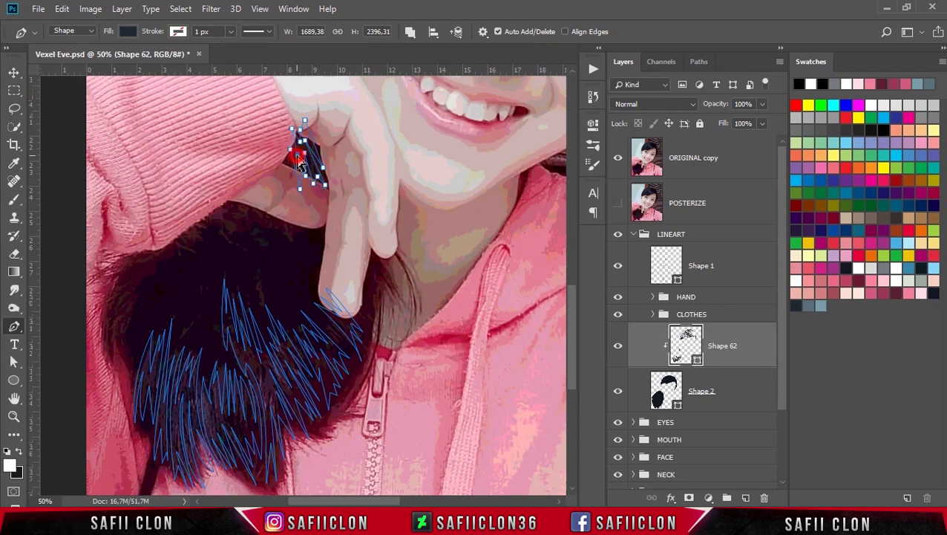
Hide the ORIGINAL copy photo to preview the art zoomed out, then show it again
scroll(121, 317, "left", 3)
left_click(618, 157)
key("ctrl+minus")
scroll(375, 206, "right", 5)
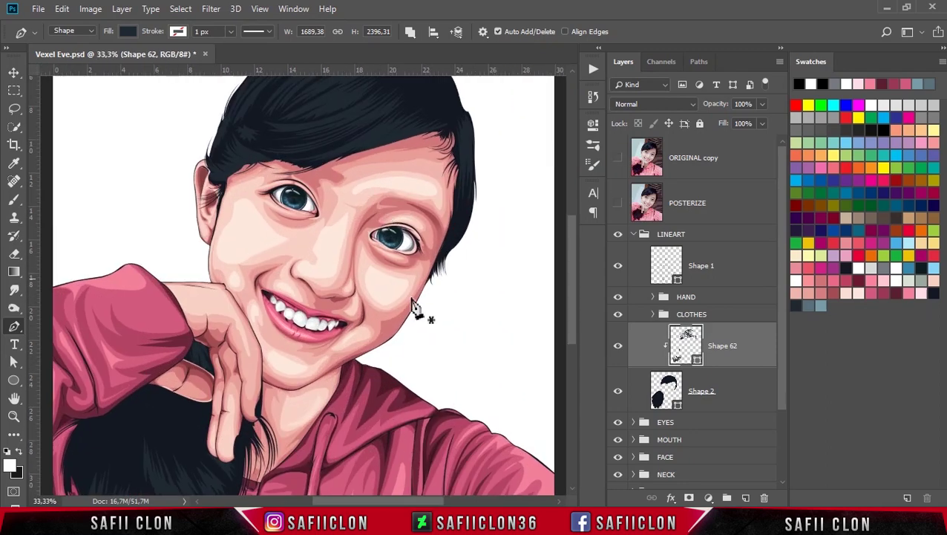
scroll(374, 206, "left", 3)
left_click(618, 158)
Draw a closed strand down the hair's left edge
left_click(188, 362)
left_click(185, 384)
left_click(172, 412)
left_click(165, 423)
left_click(167, 385)
left_click(223, 325)
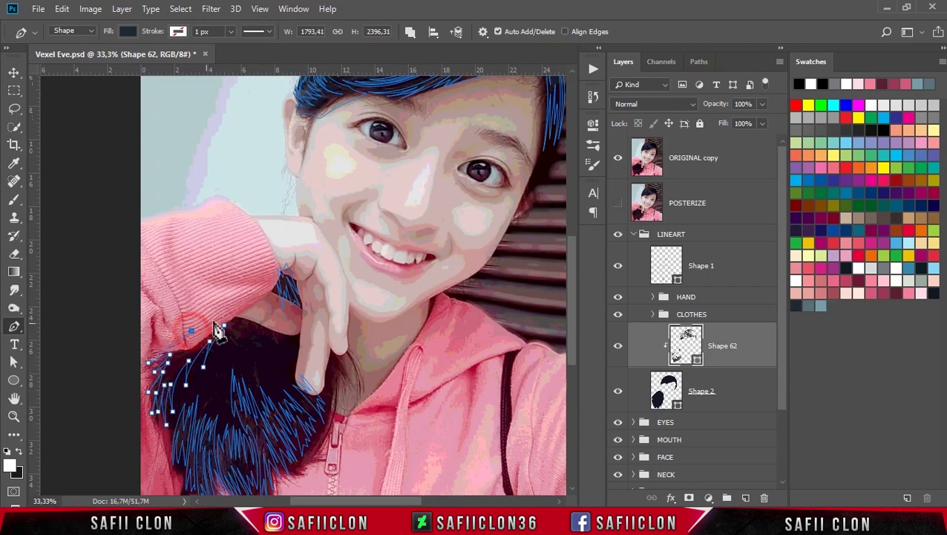
Add a strand of hair beside the fingers
left_click(293, 322)
left_click(282, 375)
left_click(276, 342)
left_click(266, 339)
left_click(269, 355)
left_click(255, 333)
At 50% zoom, draw a zigzag strand under the fingers and finish the paths
key("ctrl+plus")
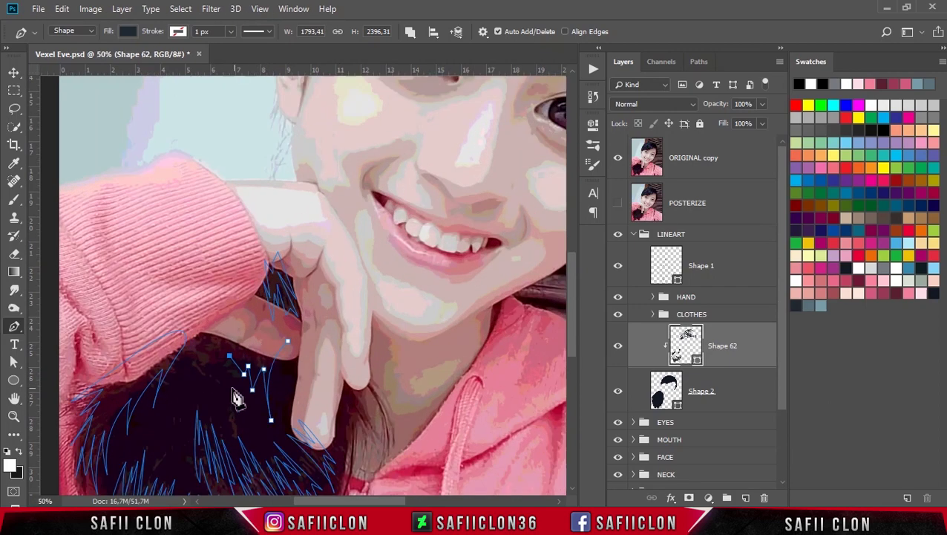
left_click(215, 373)
left_click(197, 362)
left_click(181, 354)
left_click(172, 446)
left_click(198, 325)
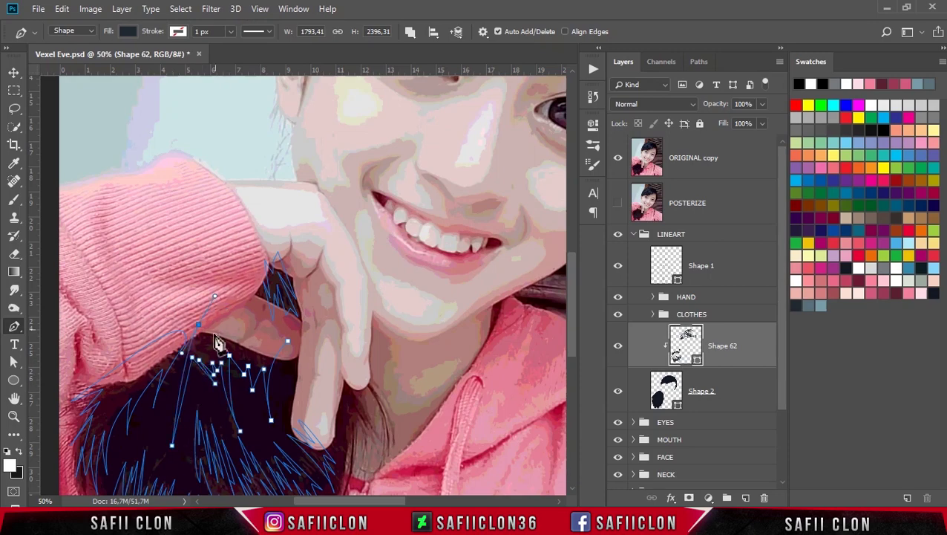
key("Return")
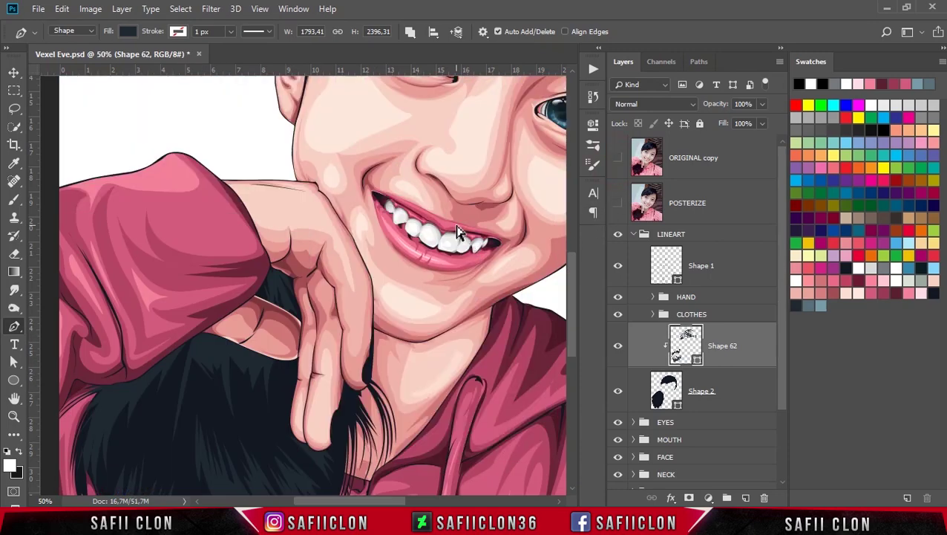
Zoom out three steps, then back in one, to frame the whole portrait with Shape 62's strands
key("ctrl+minus")
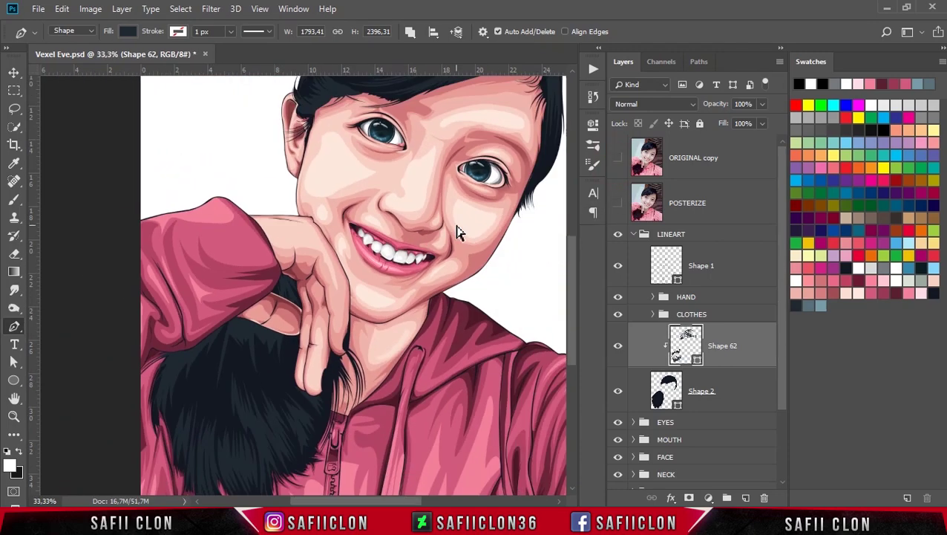
key("ctrl+minus")
key("ctrl+minus")
key("ctrl+minus")
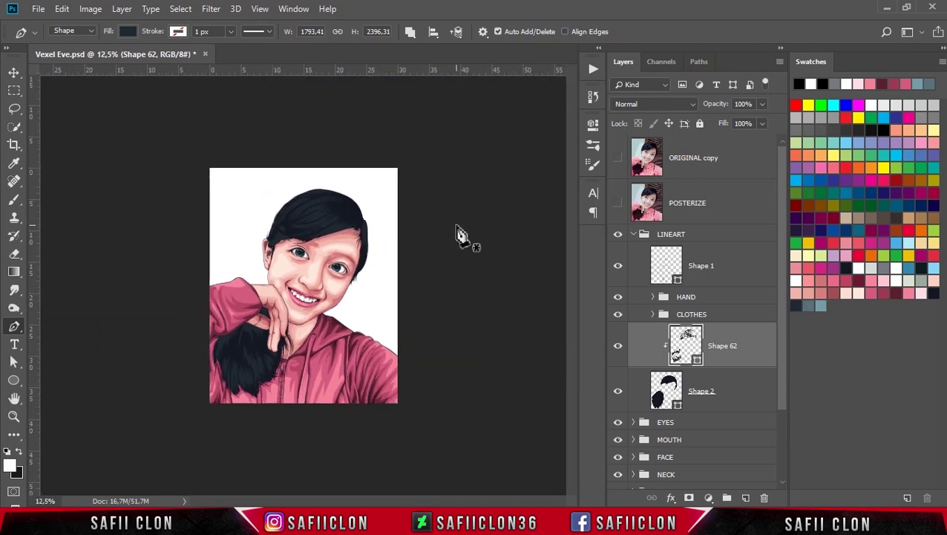
key("ctrl+minus")
key("ctrl+plus")
key("ctrl+plus")
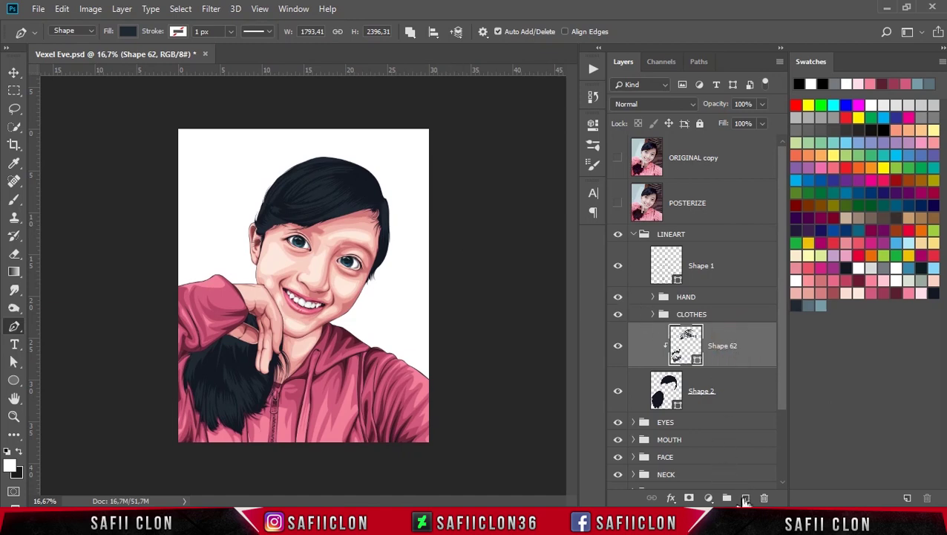
Add Layer 1 above Shape 62 and set the Pen Tool to Path mode with Combine Shapes
left_click(746, 497)
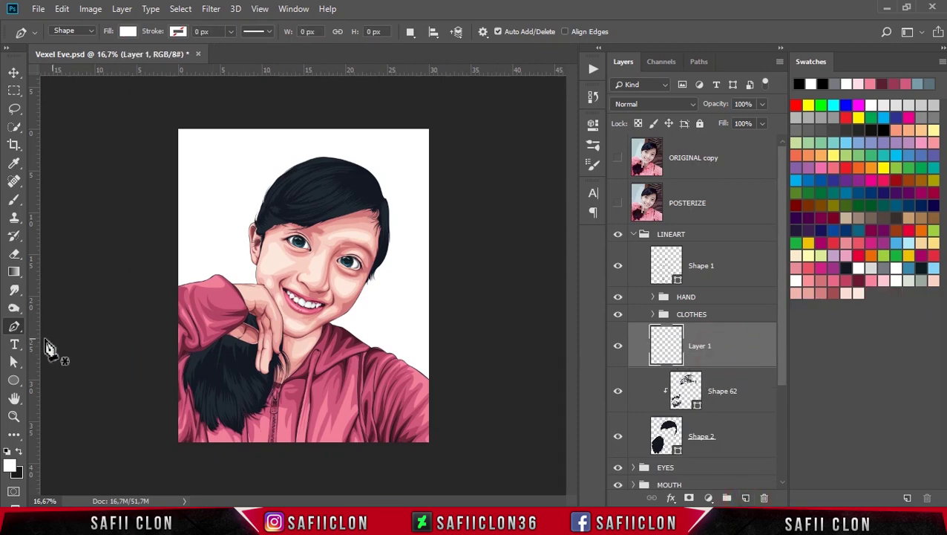
right_click(14, 327)
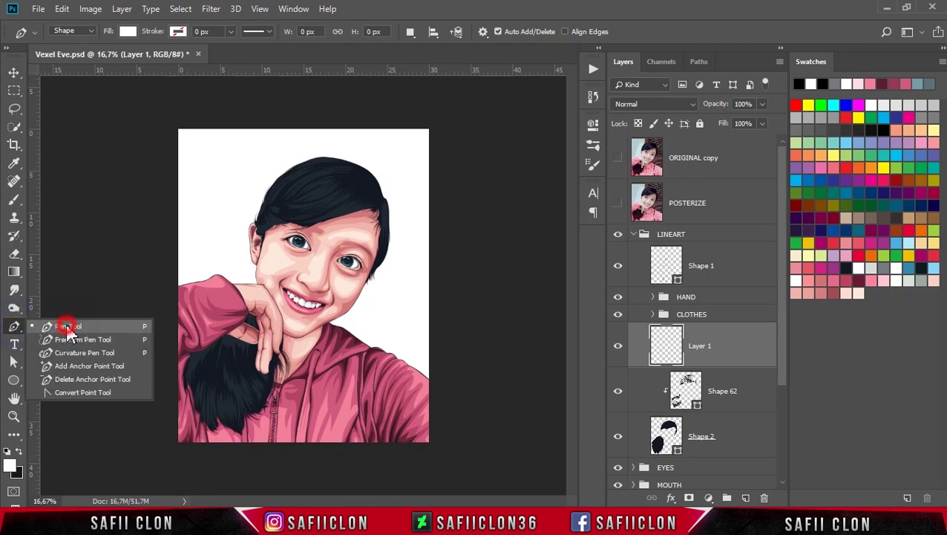
left_click(67, 328)
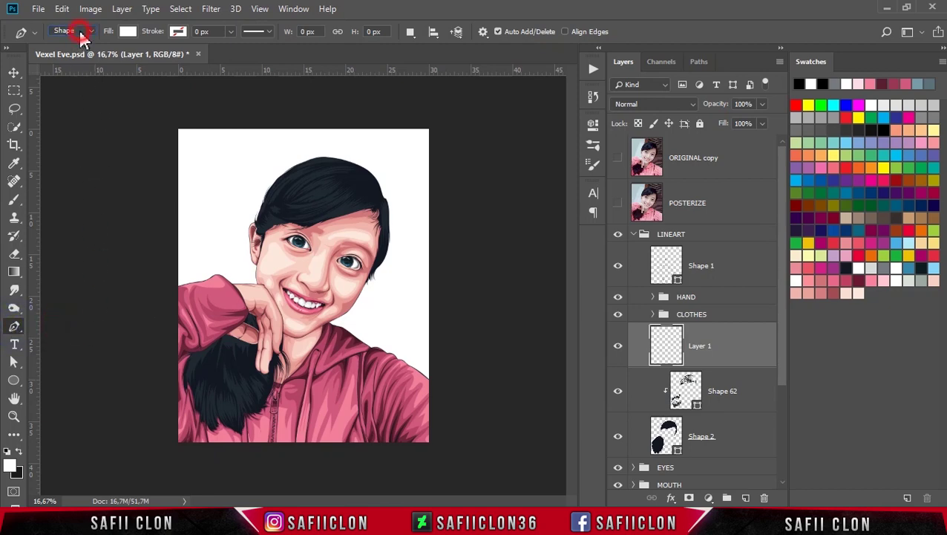
left_click(82, 33)
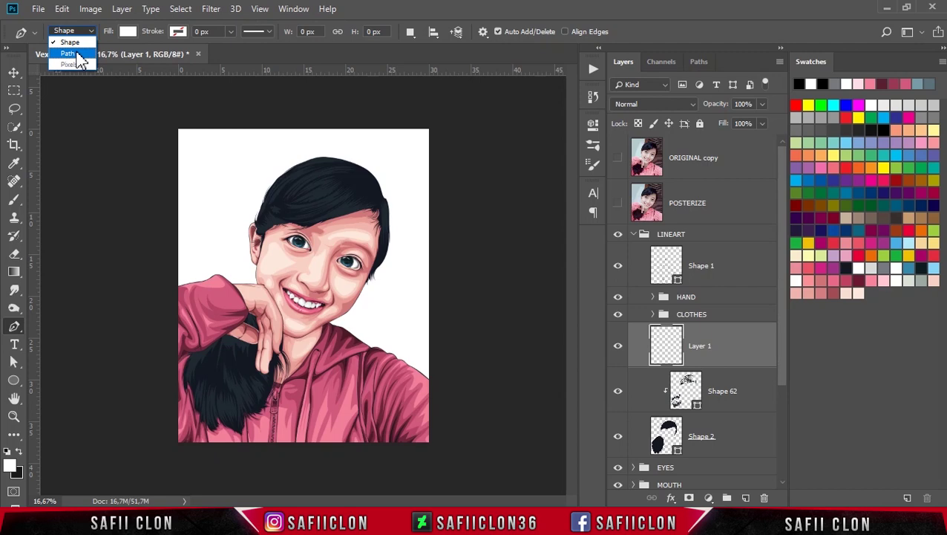
left_click(77, 54)
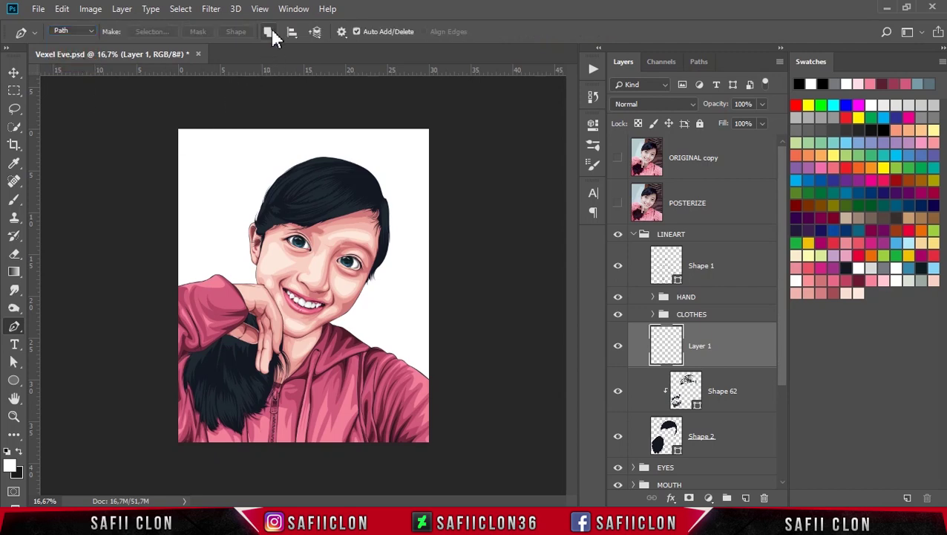
left_click(269, 31)
left_click(297, 66)
Zoom in on the hair and show the ORIGINAL copy reference photo again
key("ctrl+plus")
key("ctrl+plus")
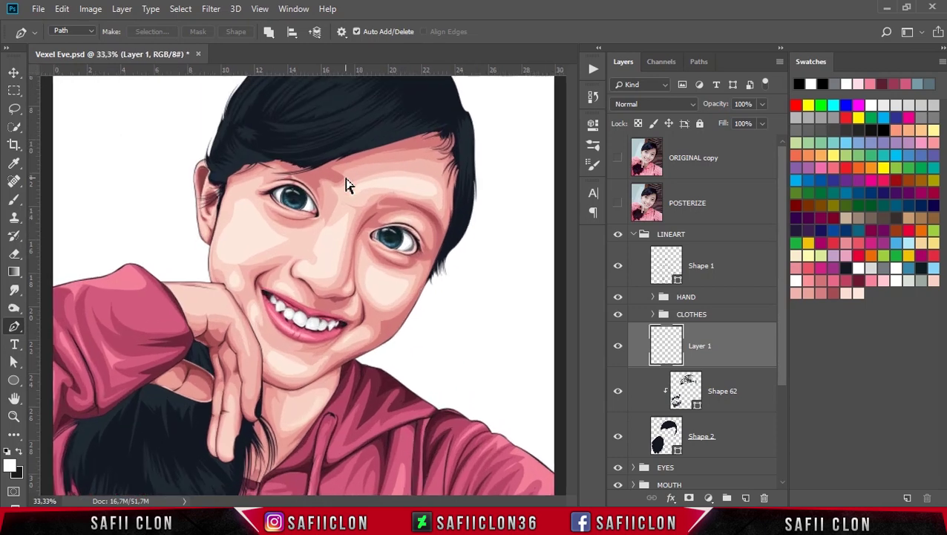
left_click_drag(576, 286, 572, 255)
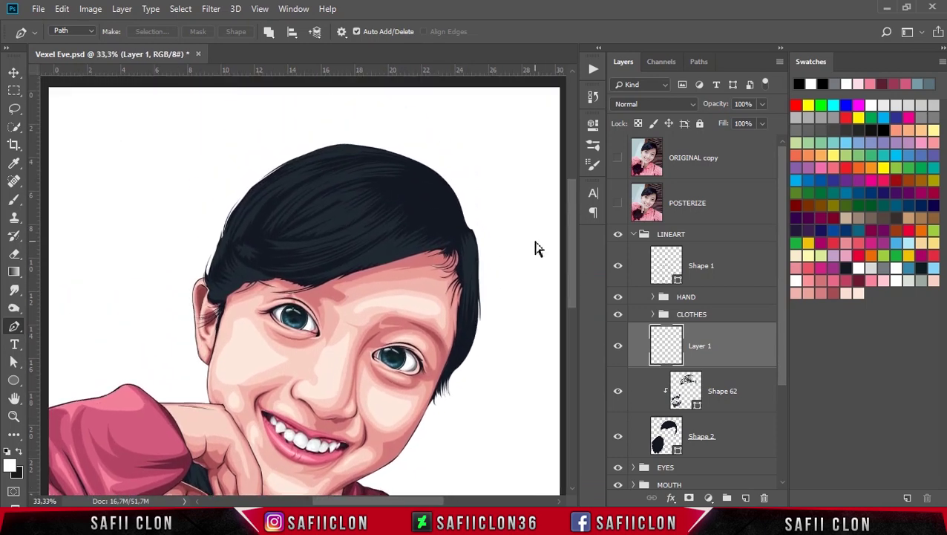
key("ctrl+plus")
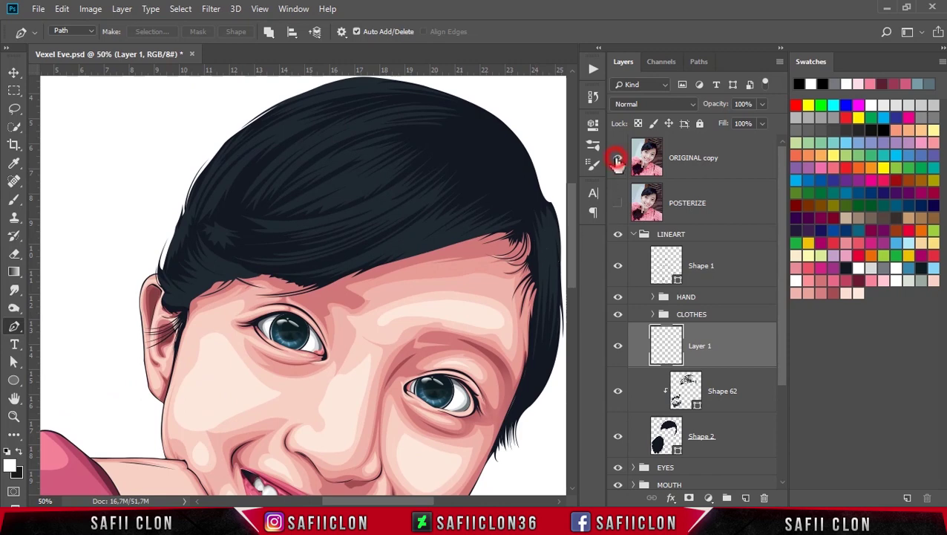
left_click(618, 163)
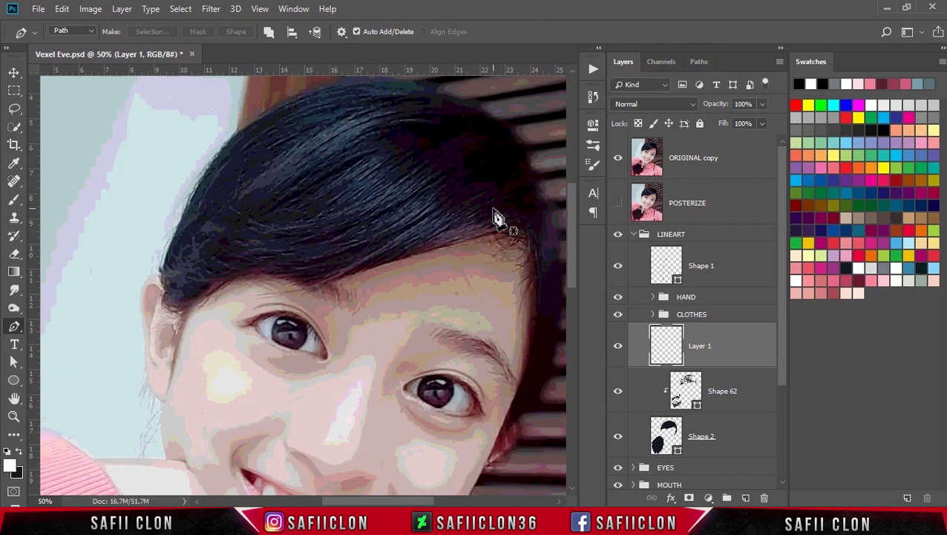
Trace the first curved strand paths from the fringe out to the hair edge
left_click_drag(377, 265, 355, 274)
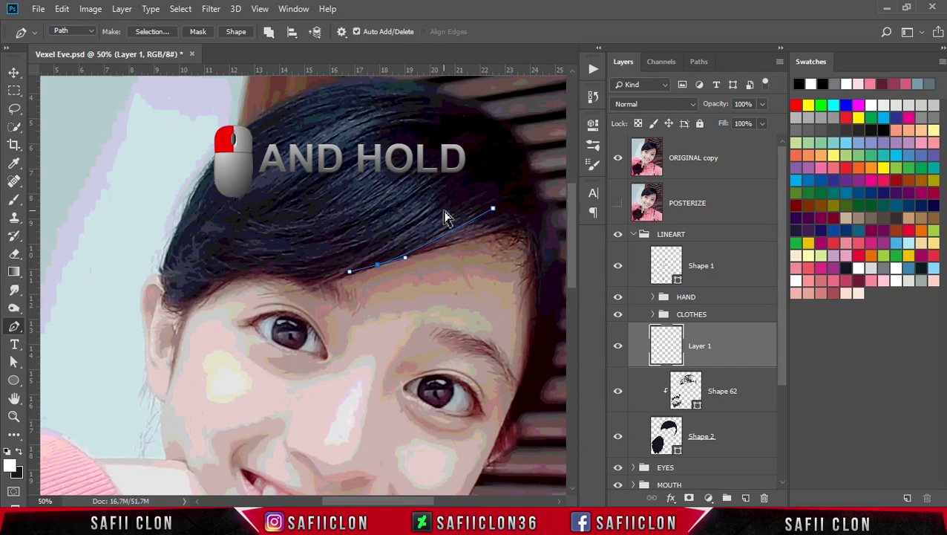
left_click(484, 198)
left_click_drag(308, 287, 266, 300)
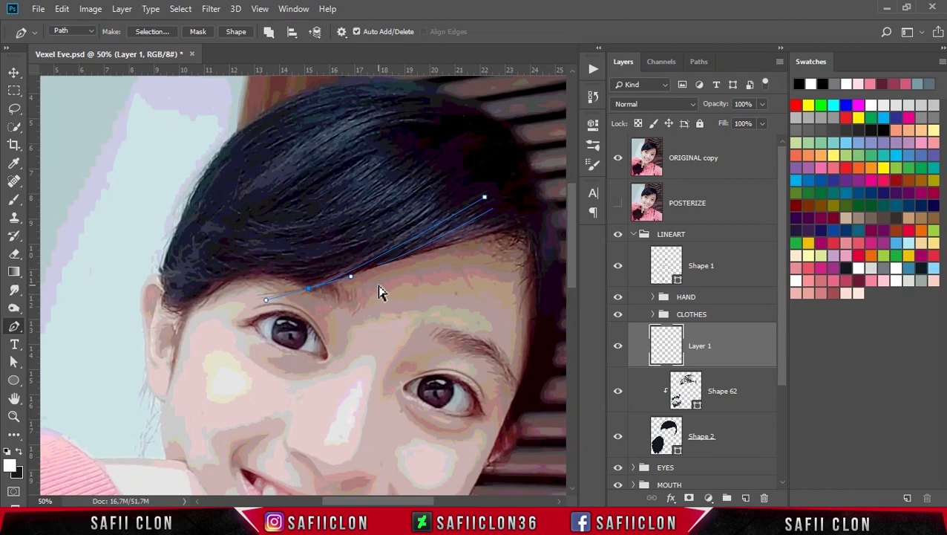
left_click_drag(378, 291, 378, 291)
left_click_drag(426, 242, 473, 208)
left_click(455, 199)
left_click_drag(323, 278, 289, 285)
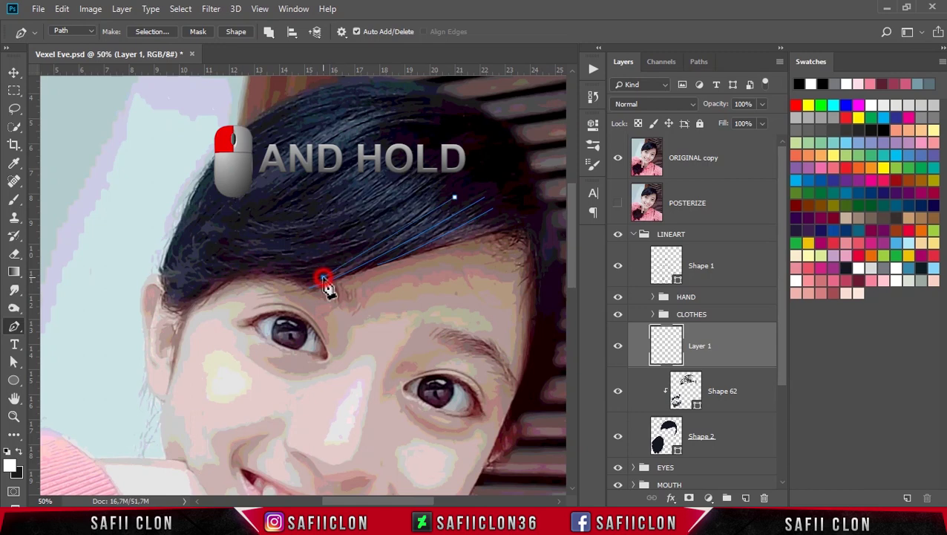
left_click(364, 295, "ctrl")
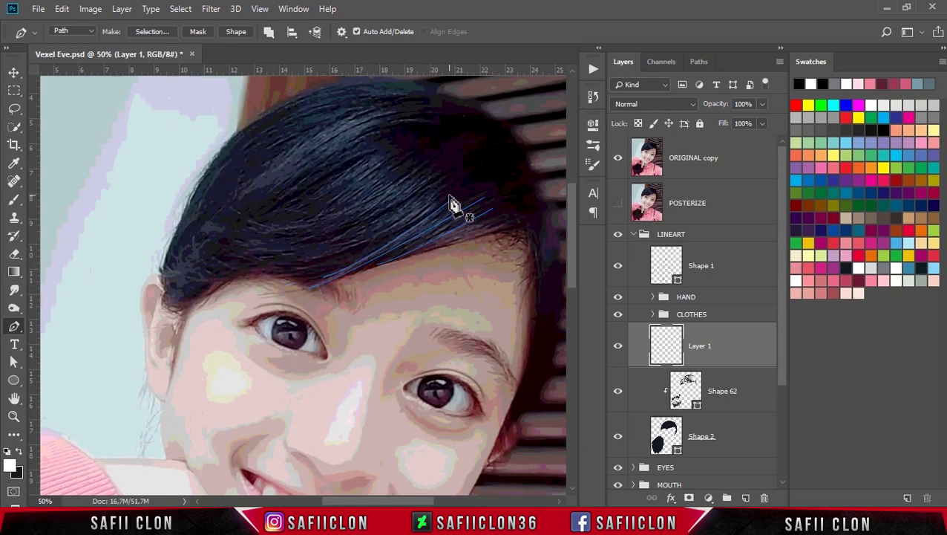
Add several more curved strands sweeping from the hair edge down into the fringe
left_click(289, 269)
left_click_drag(455, 196, 440, 216)
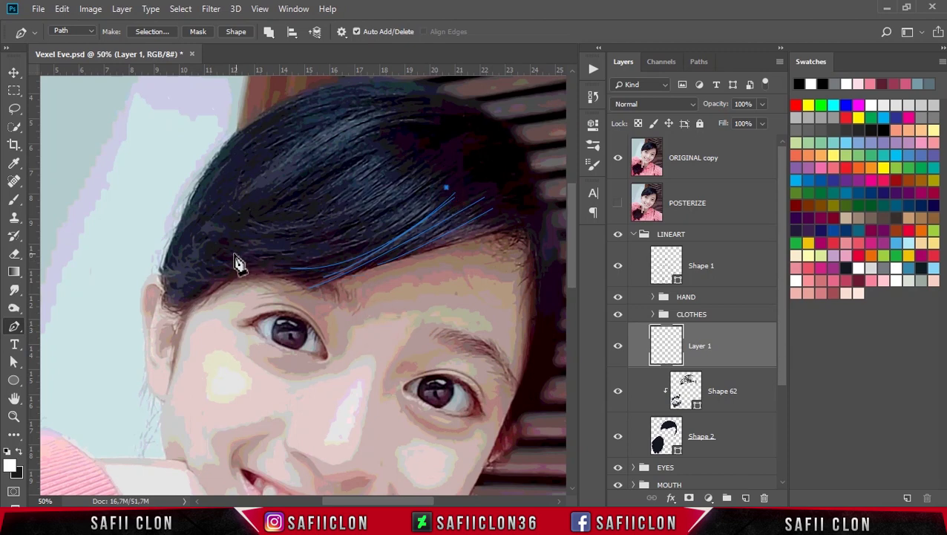
left_click(223, 252)
left_click_drag(453, 172, 449, 194)
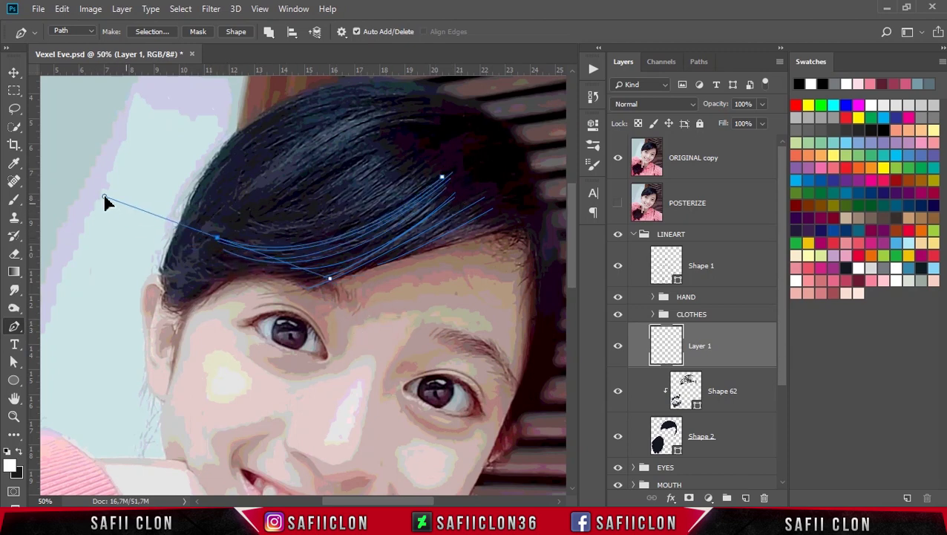
left_click(436, 153)
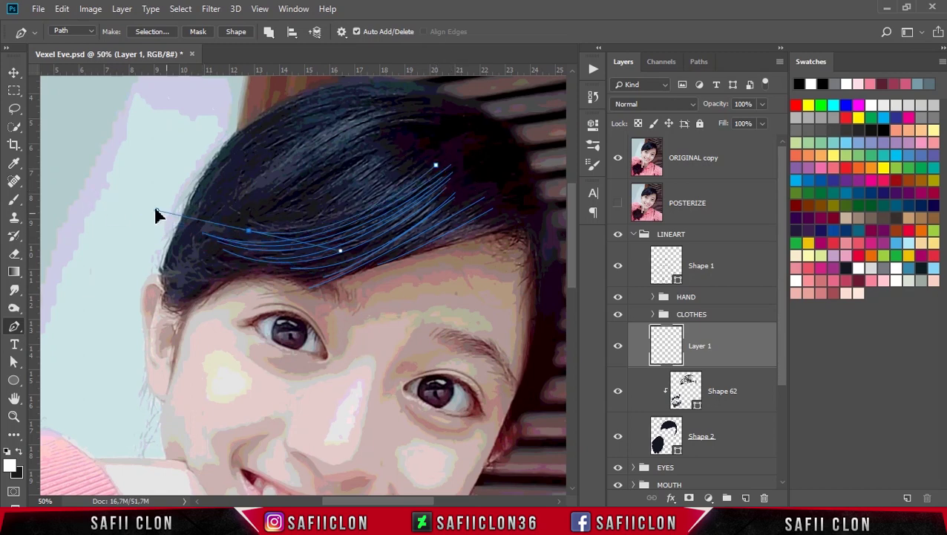
left_click_drag(230, 209, 160, 142)
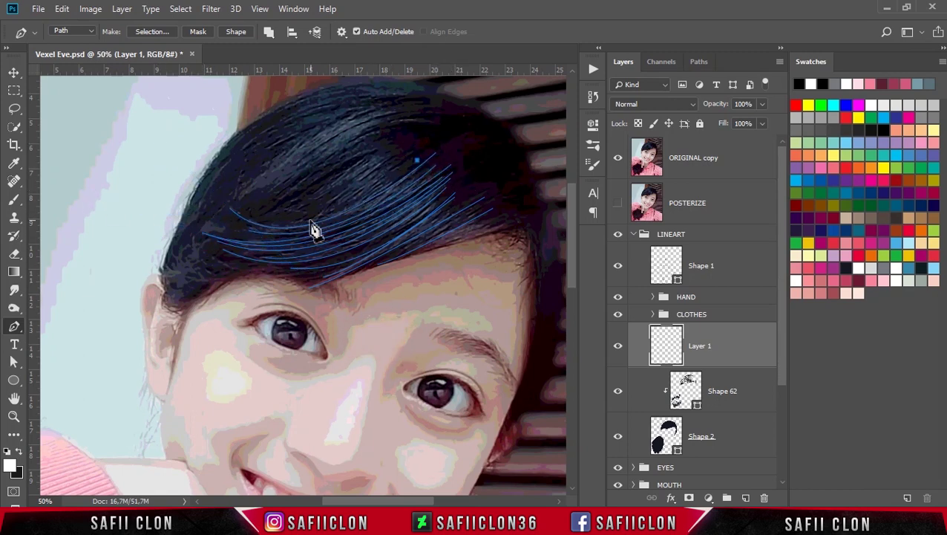
left_click(409, 153)
left_click_drag(267, 222, 211, 215)
left_click(404, 152)
left_click_drag(296, 216, 254, 215)
left_click(390, 149)
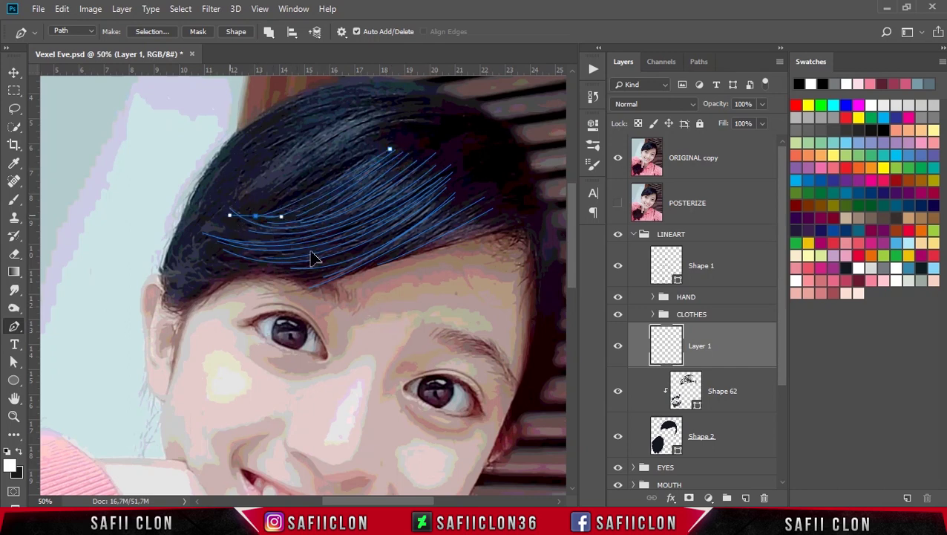
left_click(364, 311)
Draw longer strands from the top of the hair down the left side of the fringe
left_click(383, 131)
left_click_drag(232, 232, 70, 349)
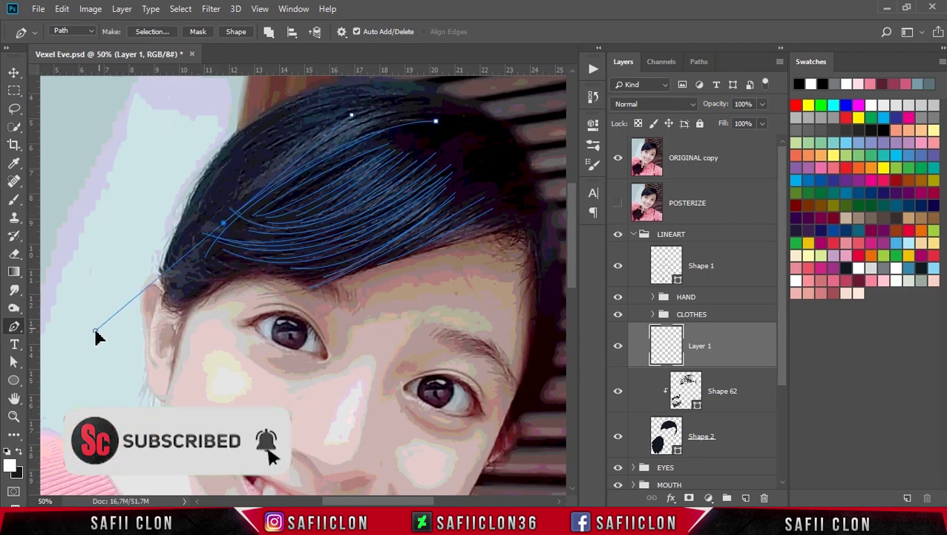
left_click(452, 112)
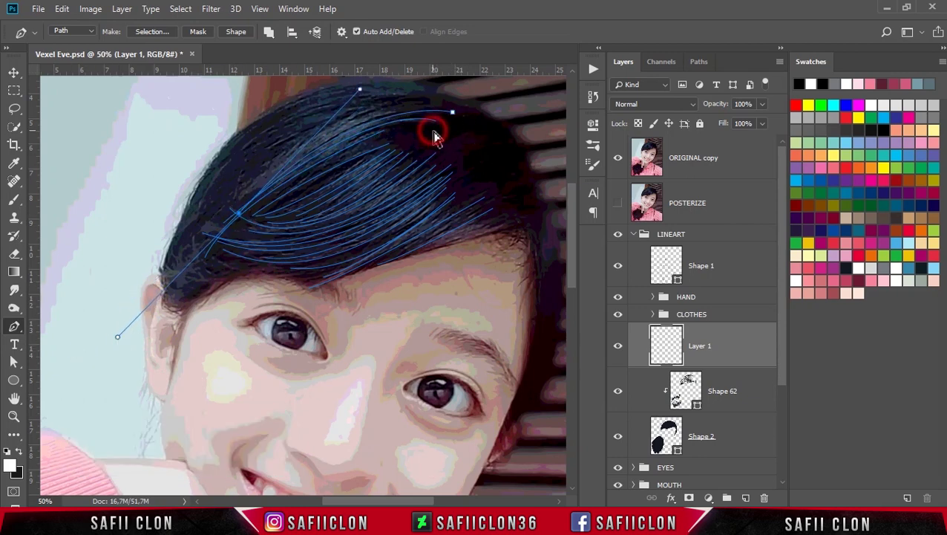
left_click_drag(240, 212, 140, 336)
key("Return")
left_click_drag(233, 202, 136, 317)
key("Return")
left_click_drag(191, 208, 147, 290)
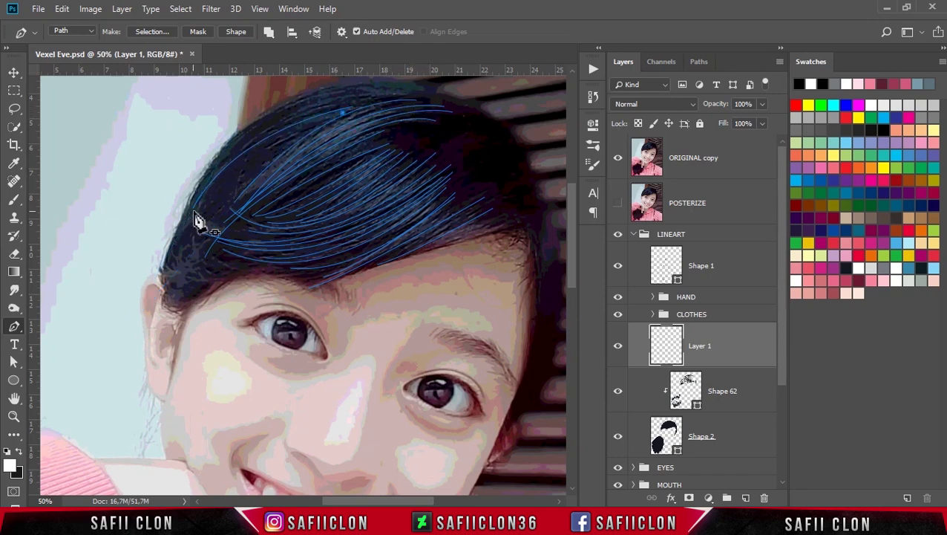
left_click(298, 132)
left_click_drag(210, 219, 212, 226)
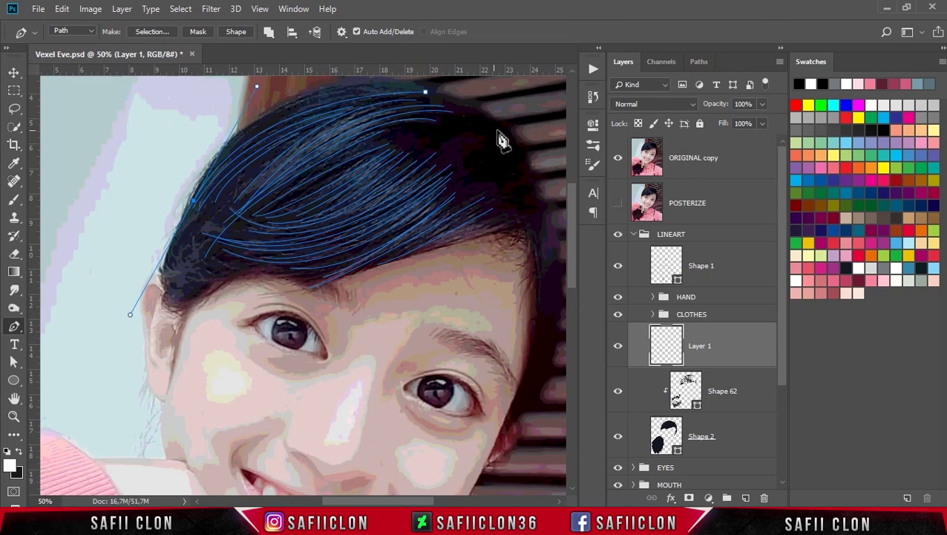
left_click_drag(271, 133, 173, 197)
Toggle the reference photo off to check the strands, then add a thin left strand
left_click(175, 237)
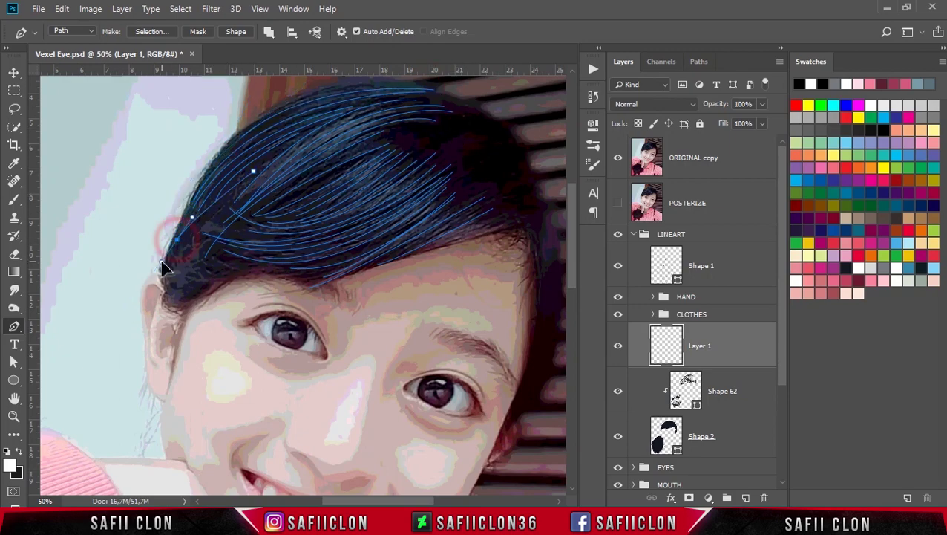
left_click(618, 159)
left_click(619, 160)
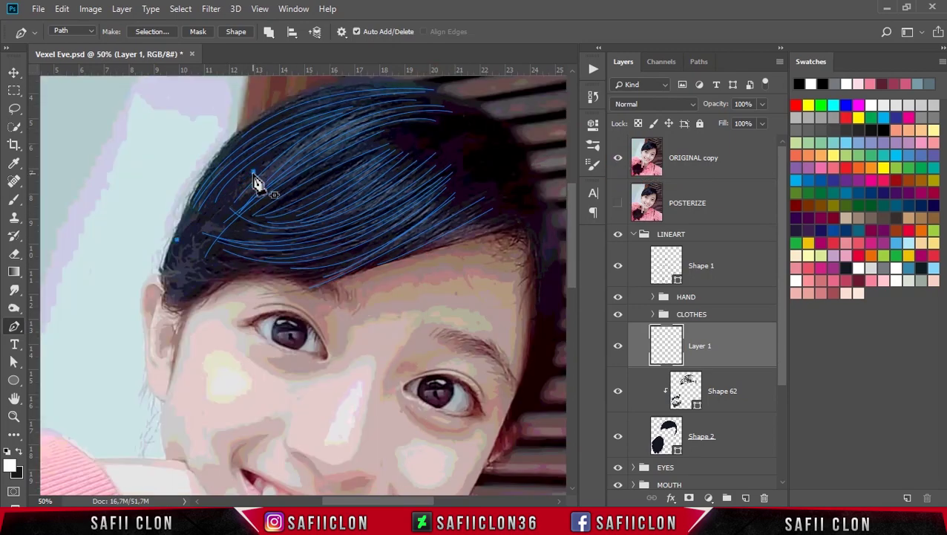
left_click(619, 162)
left_click_drag(194, 262, 162, 293)
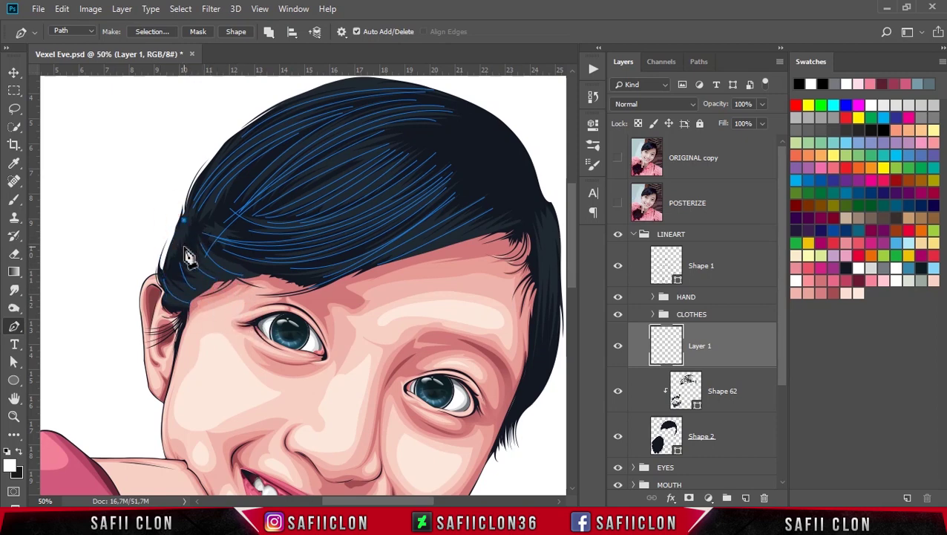
Trace curved strand paths down the hair's right edge and across the hair
scroll(228, 303, "up", 1)
scroll(229, 303, "right", 2)
left_click(463, 238)
left_click_drag(482, 332, 474, 258)
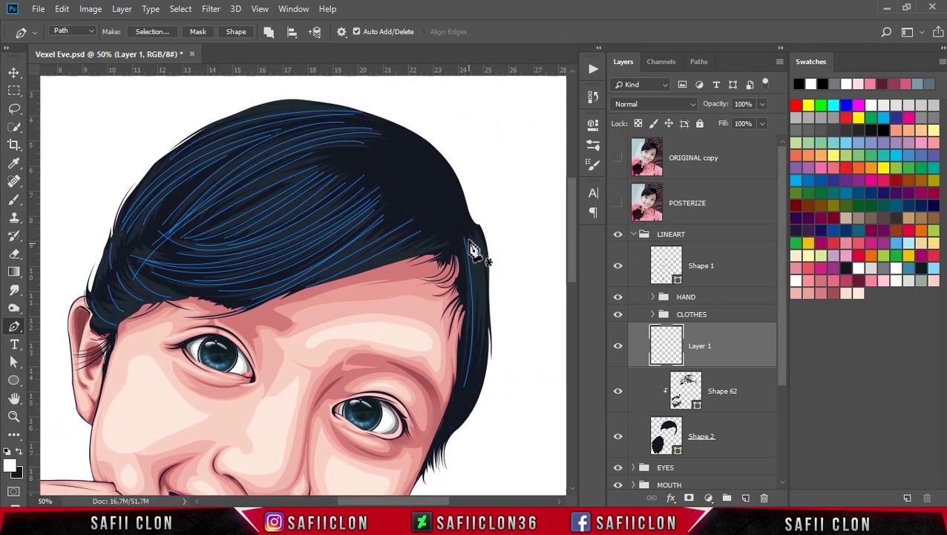
left_click(518, 236, "ctrl")
left_click(433, 232)
left_click_drag(307, 298, 401, 298)
Check the strand paths by toggling Layer 1's visibility, then select Layer 1 for painting
scroll(493, 179, "down", 3)
scroll(489, 178, "up", 1)
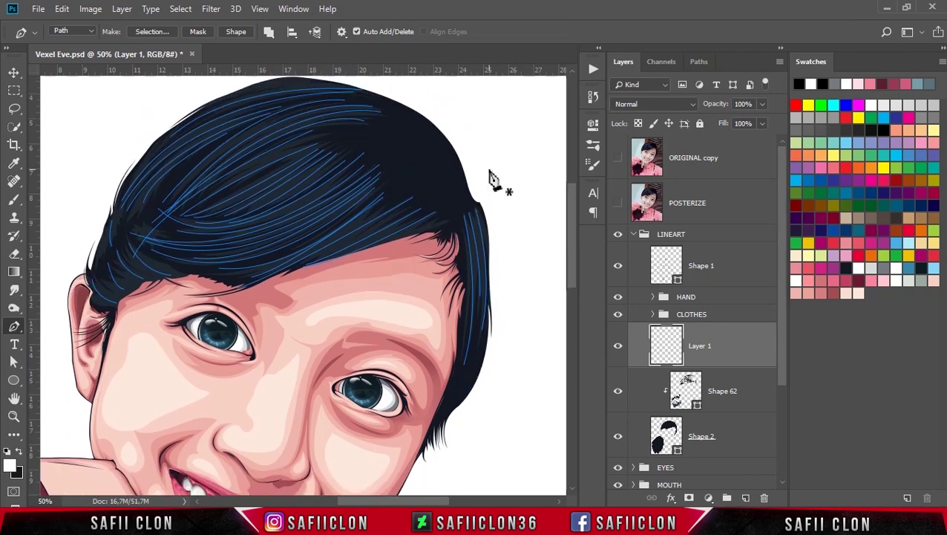
scroll(489, 179, "up", 1)
left_click(618, 346)
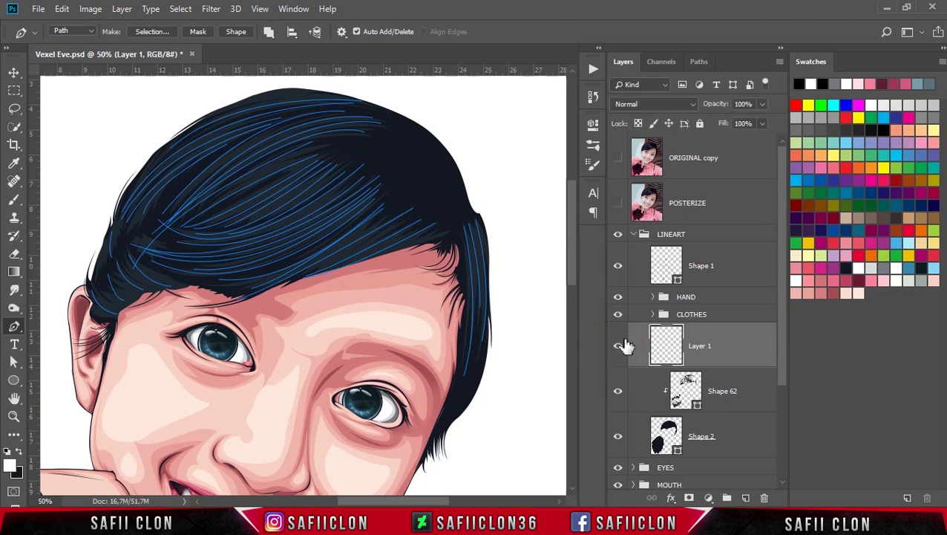
left_click(715, 343)
left_click(14, 199)
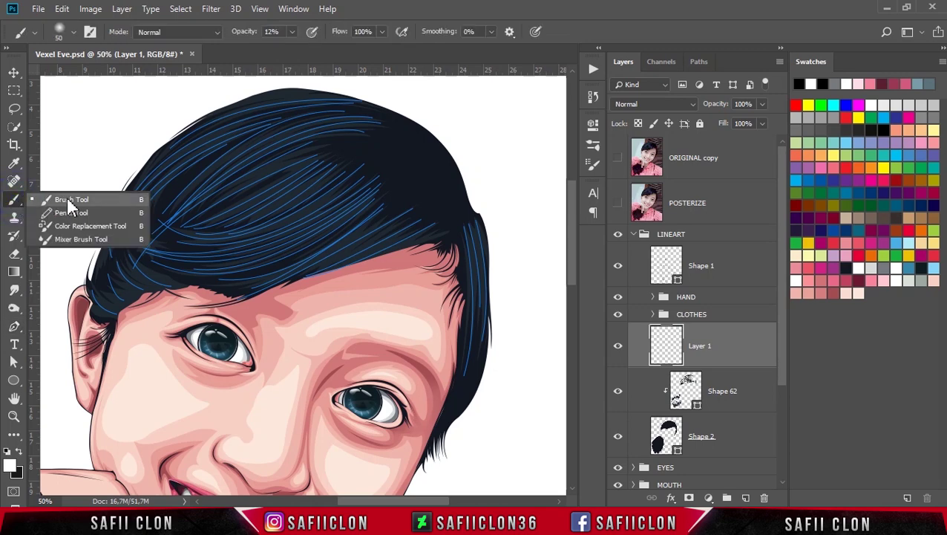
Load hair_brushes_set_by_aonikaart_d397mtm.abr into the brush presets through the Preset Manager
left_click(70, 200)
left_click(74, 31)
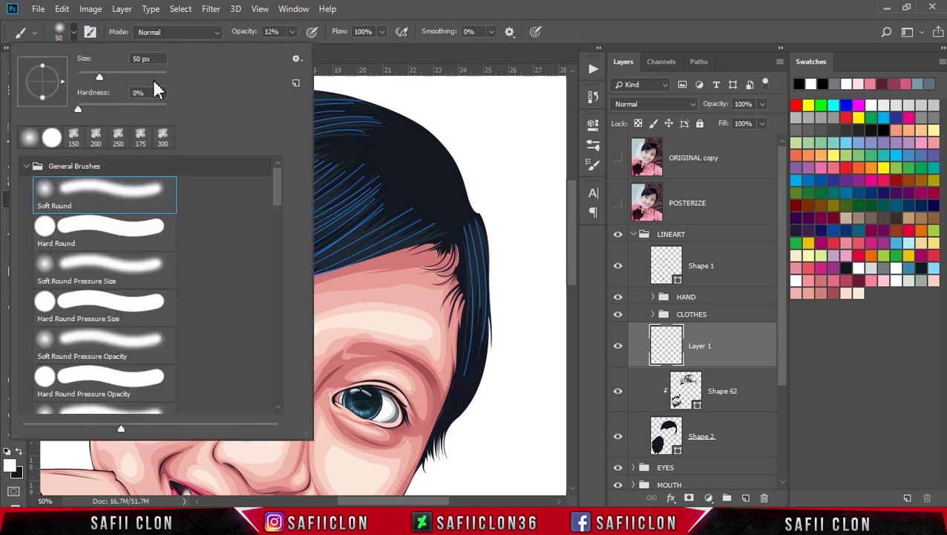
left_click(297, 60)
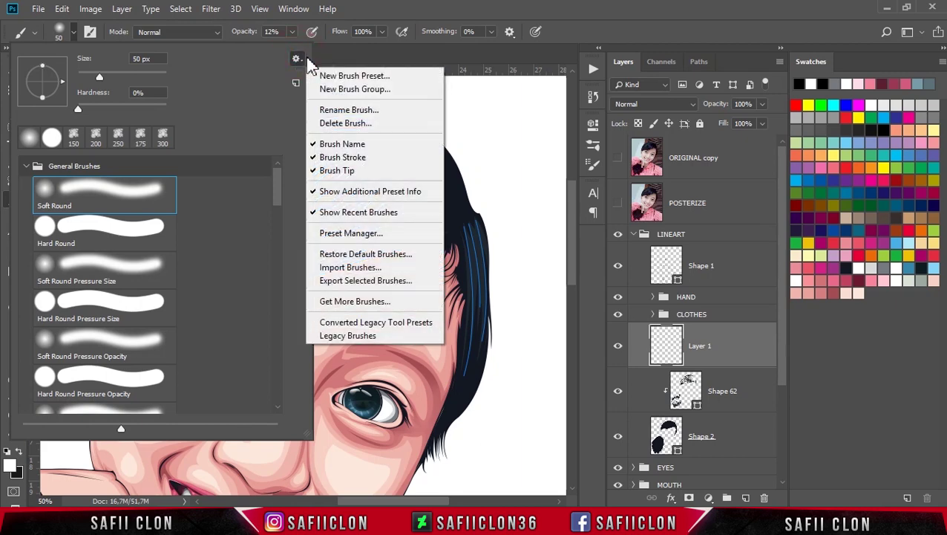
left_click(369, 234)
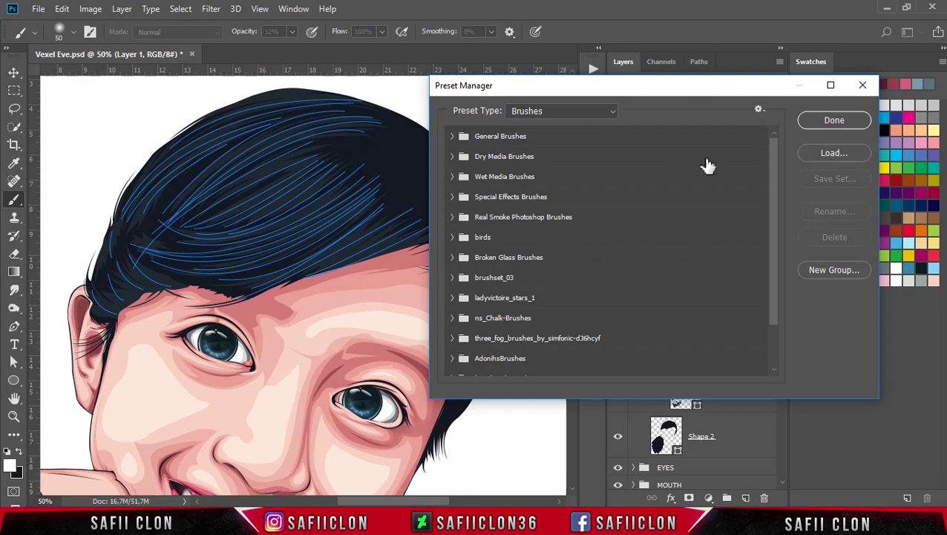
left_click(841, 152)
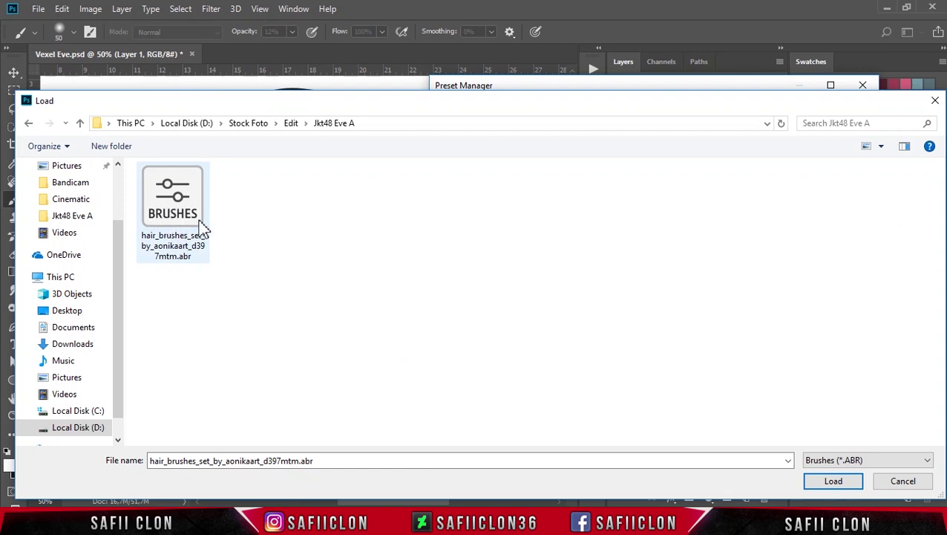
left_click(171, 222)
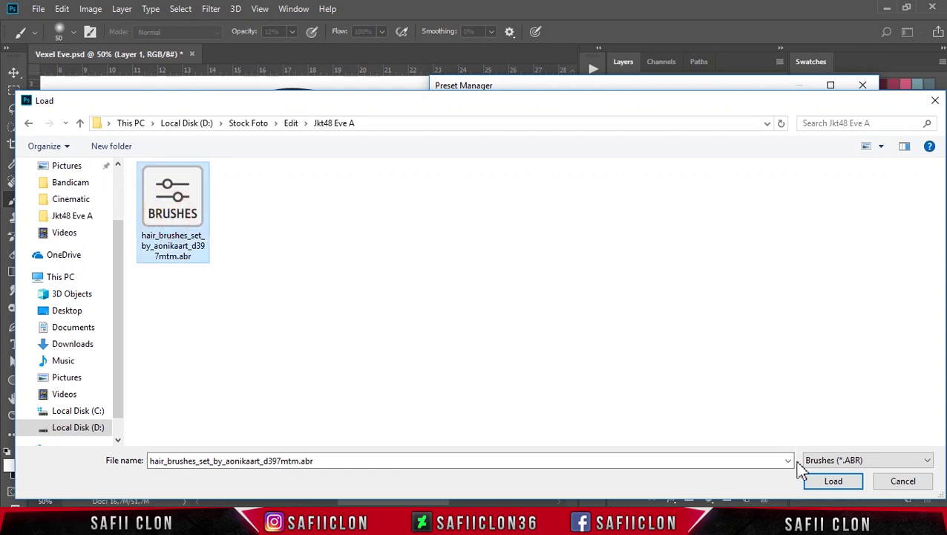
left_click(835, 483)
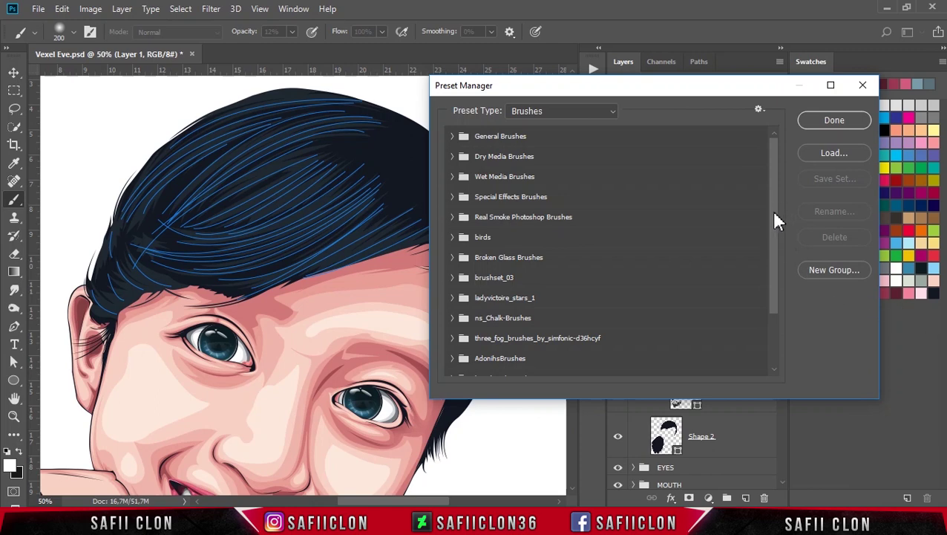
left_click_drag(773, 209, 765, 302)
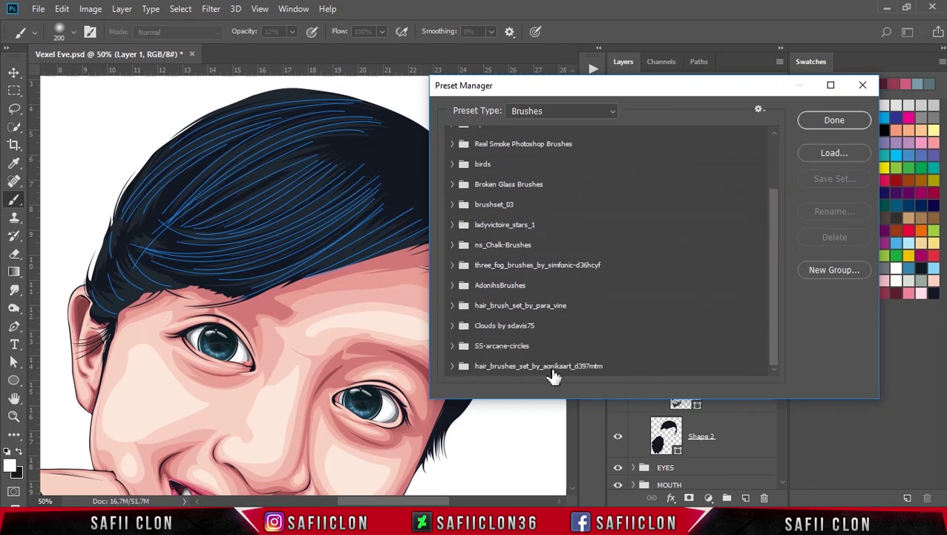
left_click(551, 372)
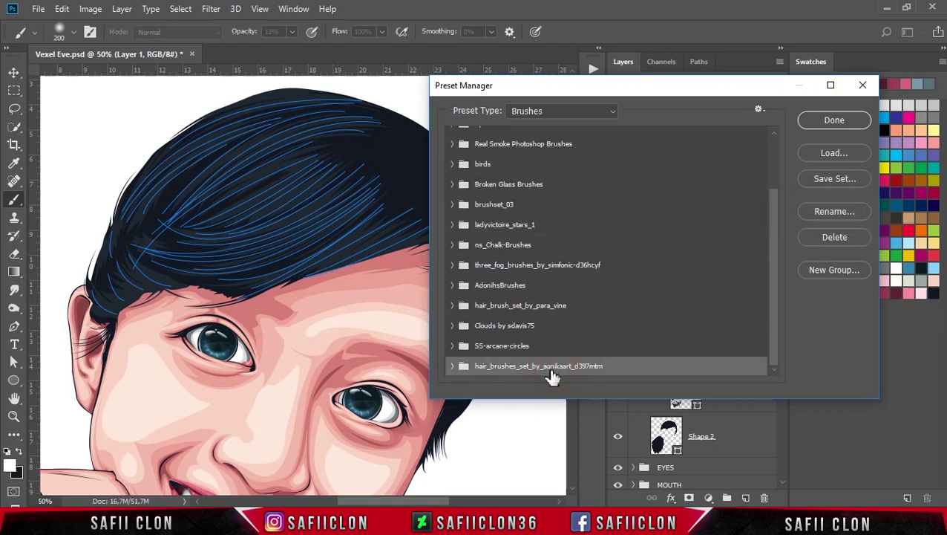
left_click(824, 124)
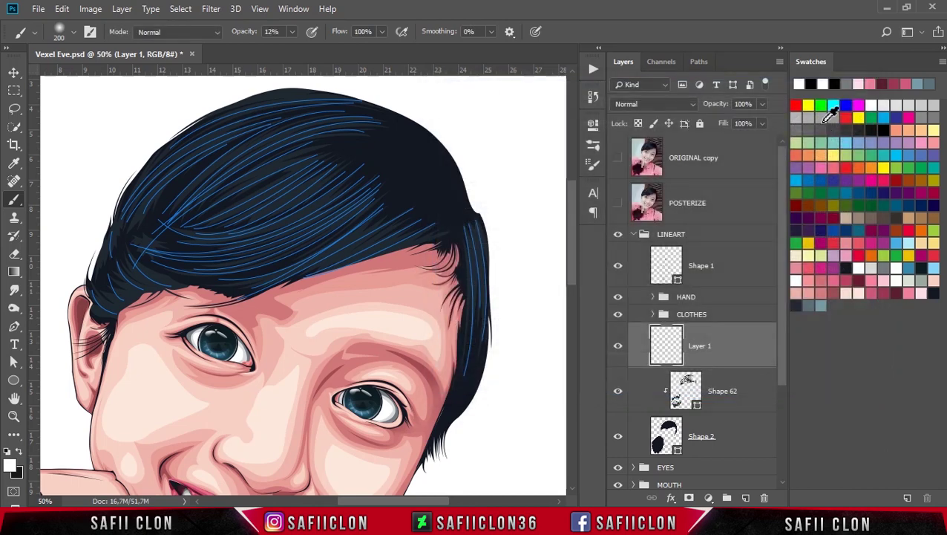
Pick hair brush 3 from the new hair brush set and shrink it to 26 px
right_click(14, 205)
left_click(67, 201)
left_click(73, 35)
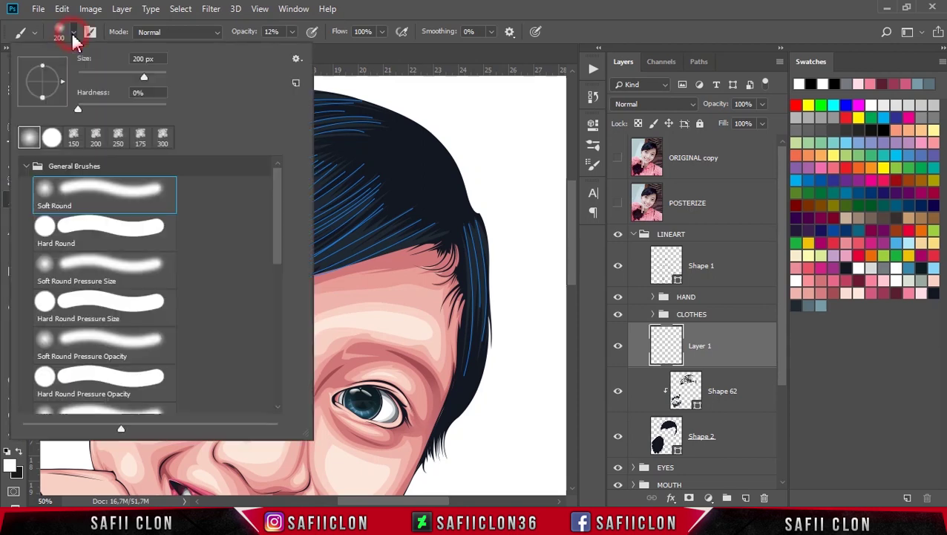
left_click_drag(276, 228, 276, 387)
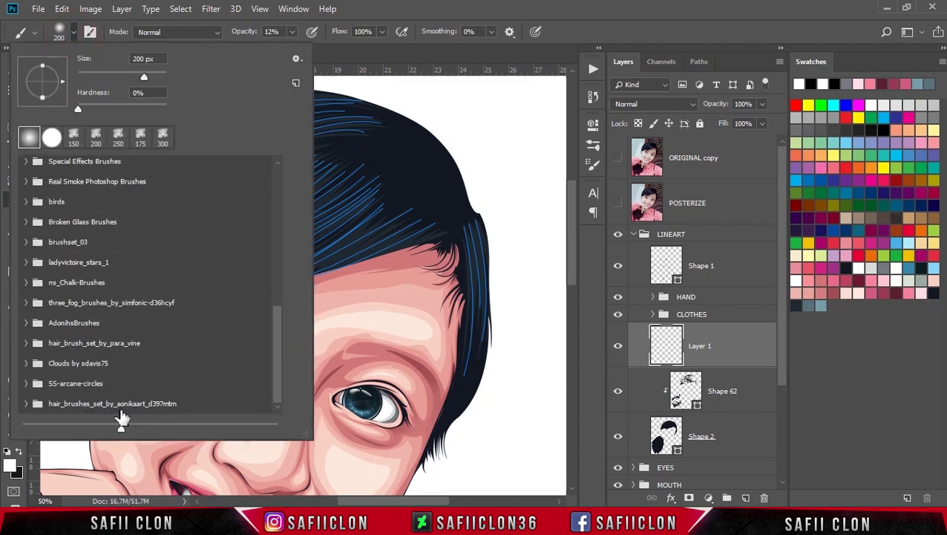
left_click(25, 403)
left_click_drag(269, 300, 273, 374)
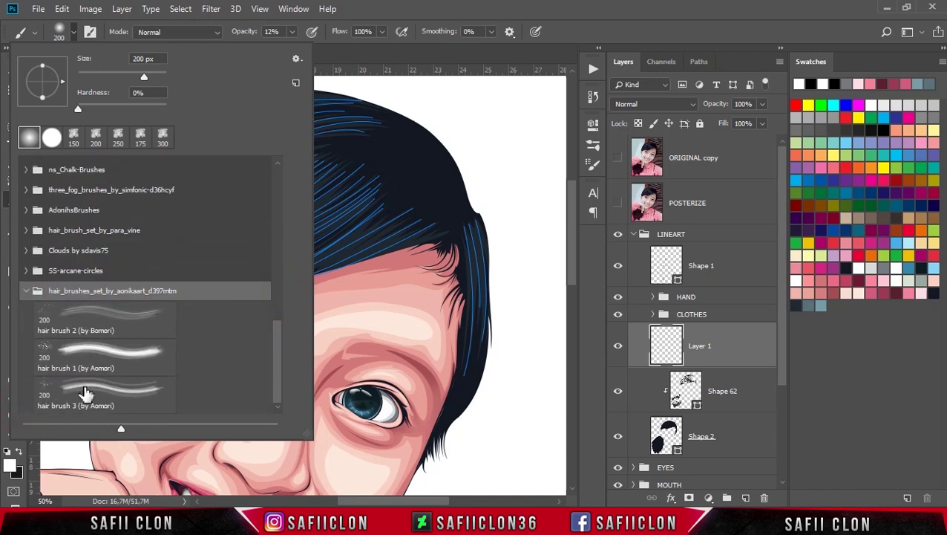
left_click(85, 392)
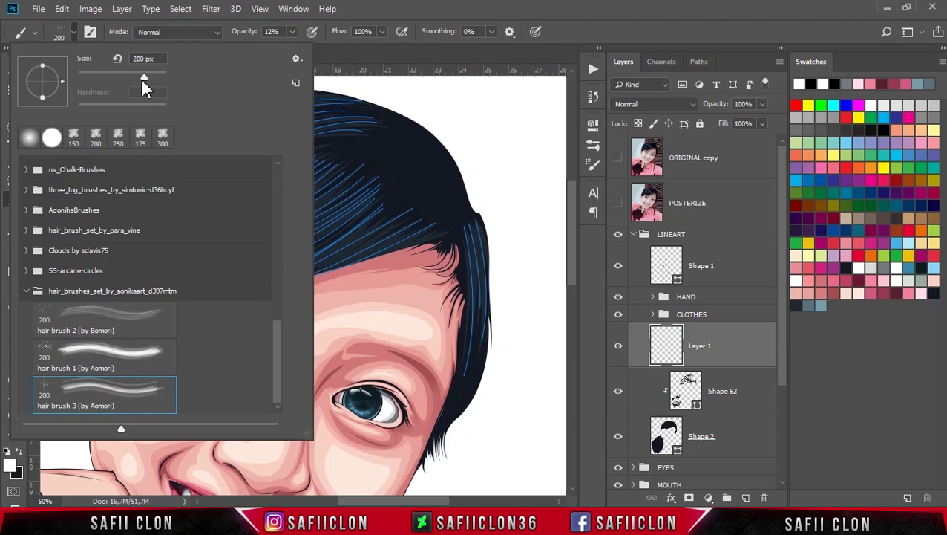
left_click_drag(143, 79, 92, 87)
left_click(75, 33)
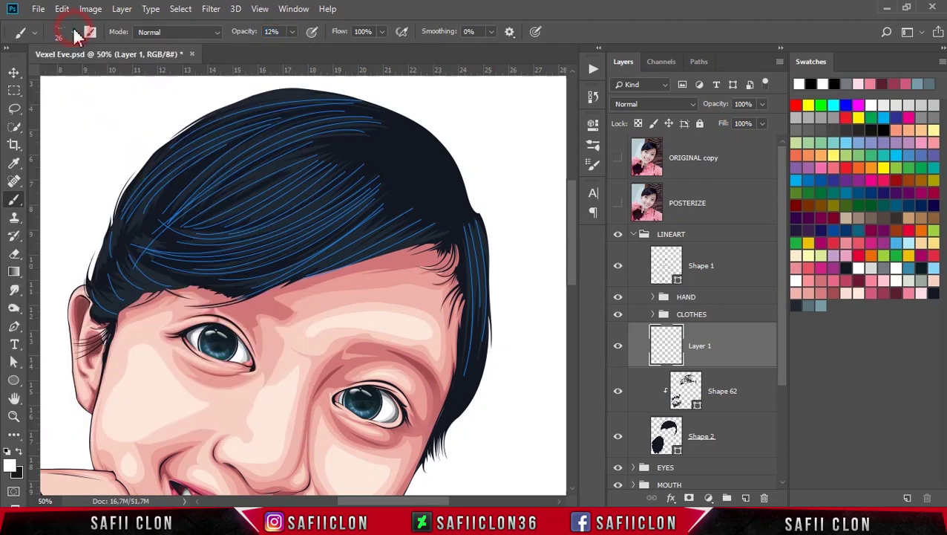
Raise the brush opacity from 12% to 100%
left_click(292, 32)
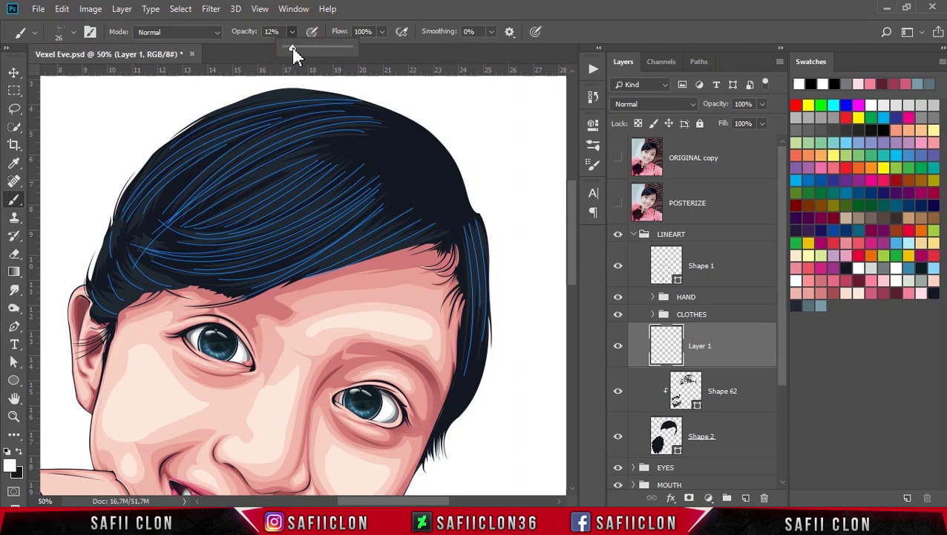
left_click_drag(292, 49, 355, 47)
left_click(379, 13)
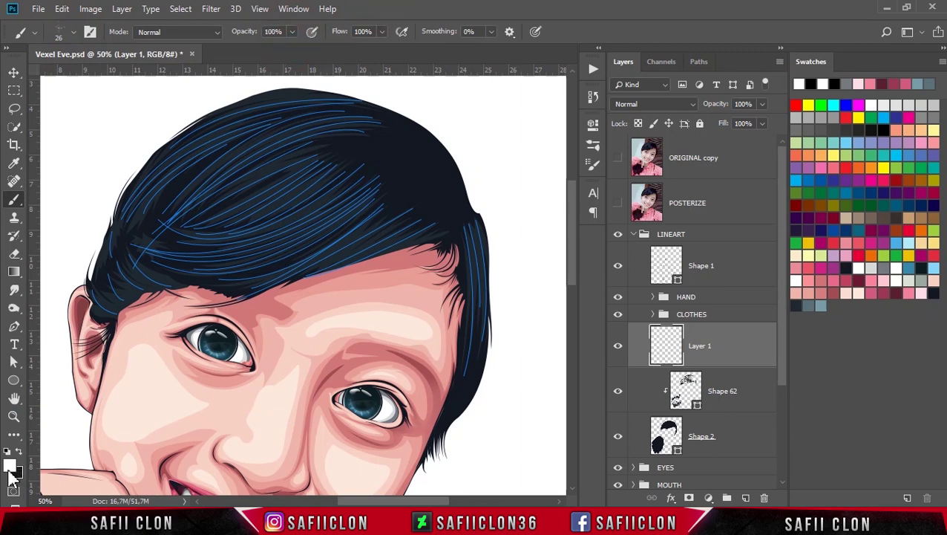
left_click(9, 465)
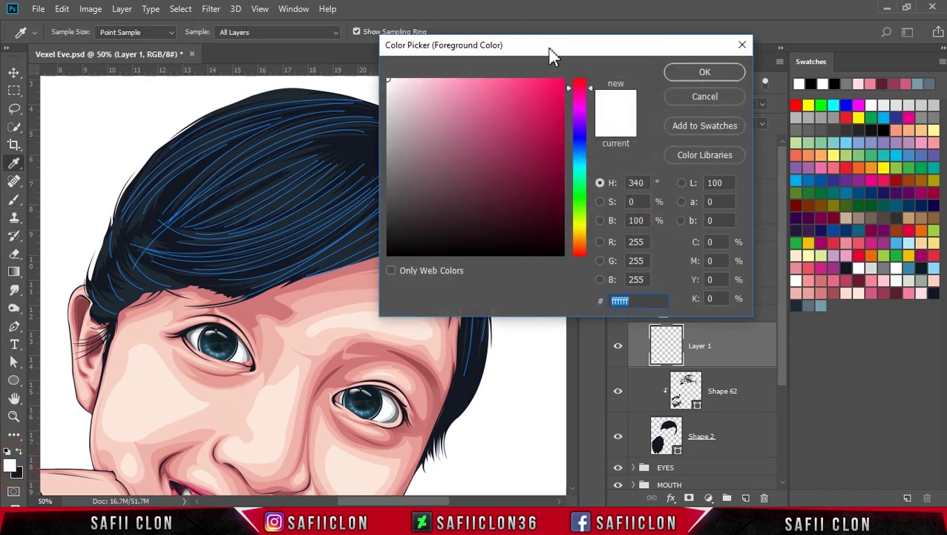
Stroke the hair strand paths with the brush in grey-blue #597279
left_click_drag(551, 56, 526, 52)
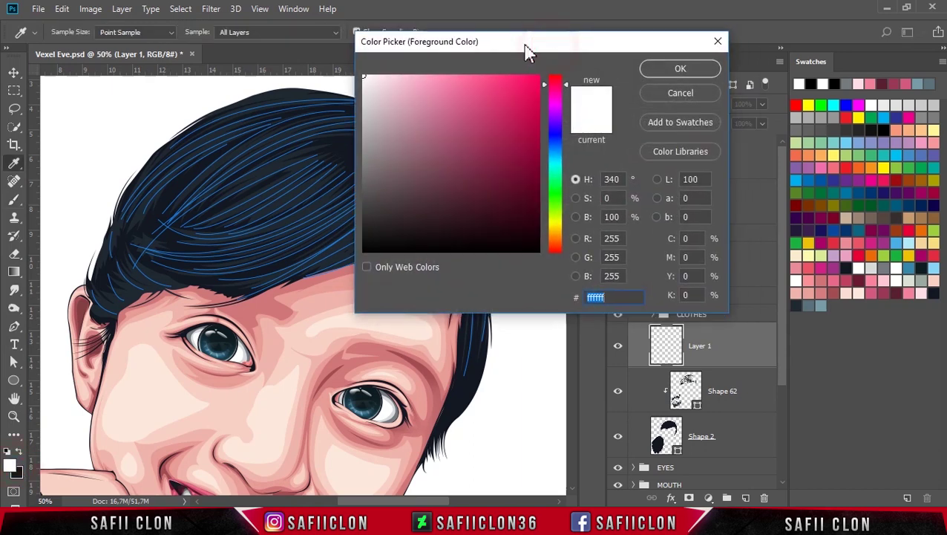
left_click(814, 301)
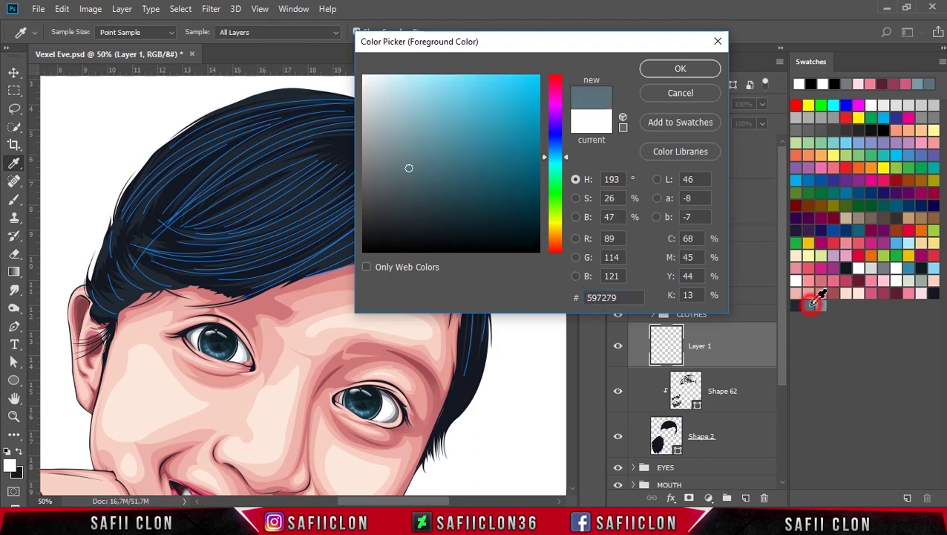
left_click(680, 68)
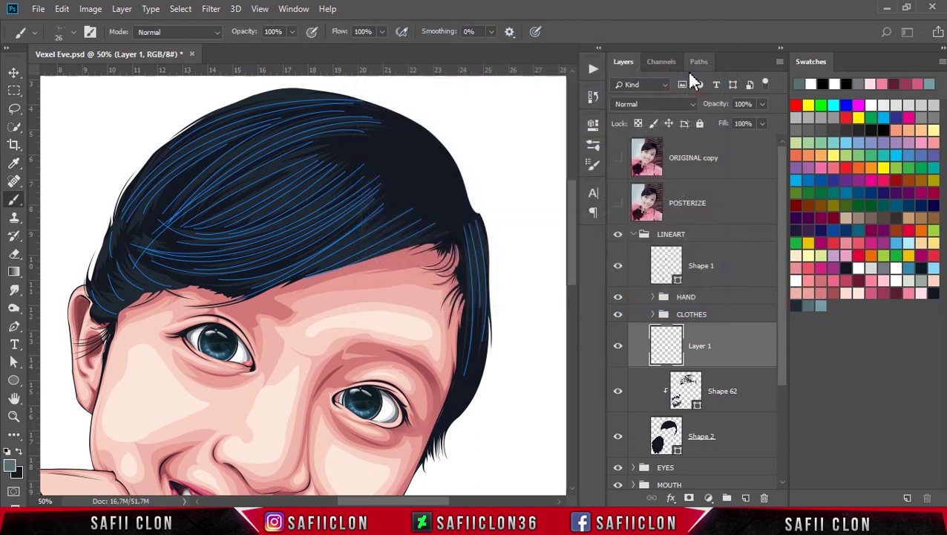
key("Return")
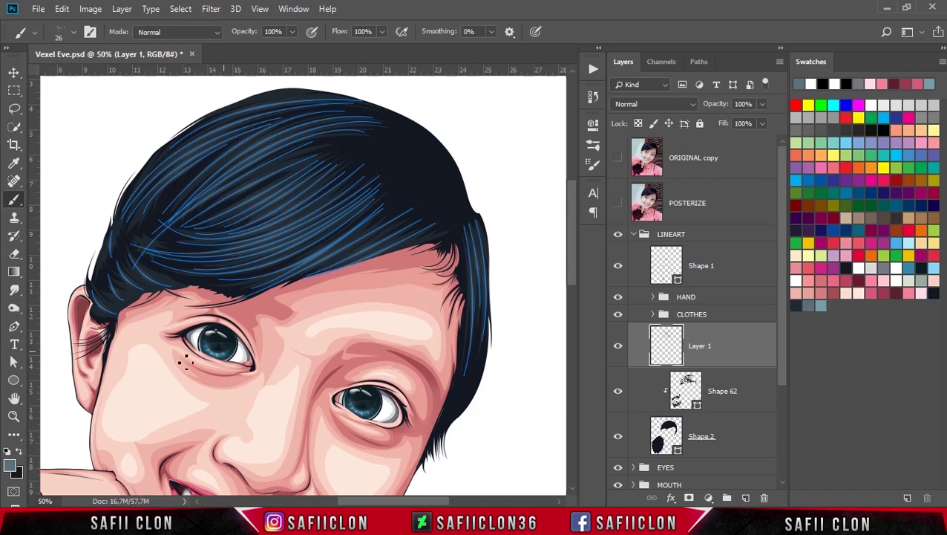
Set the foreground to lighter blue-grey #779da6 and add a new empty Layer 2
left_click(9, 466)
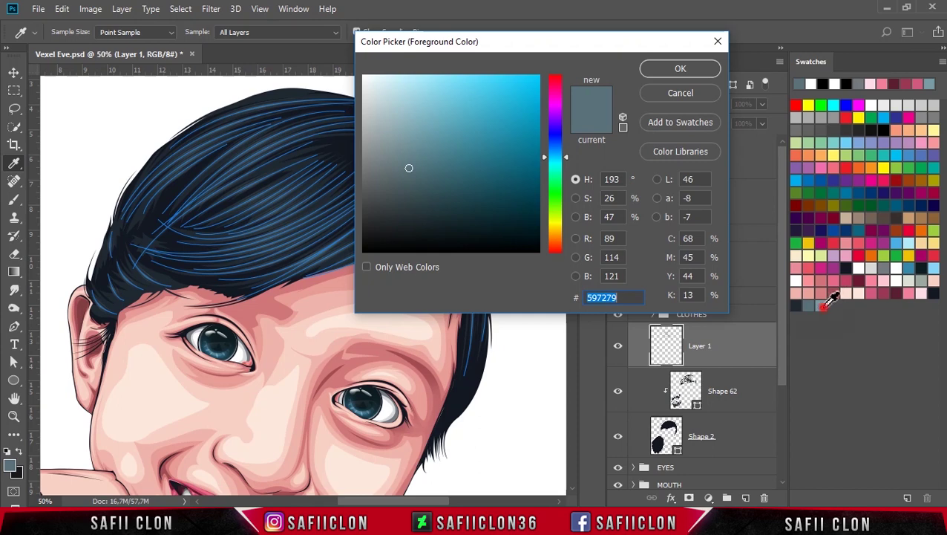
left_click(825, 302)
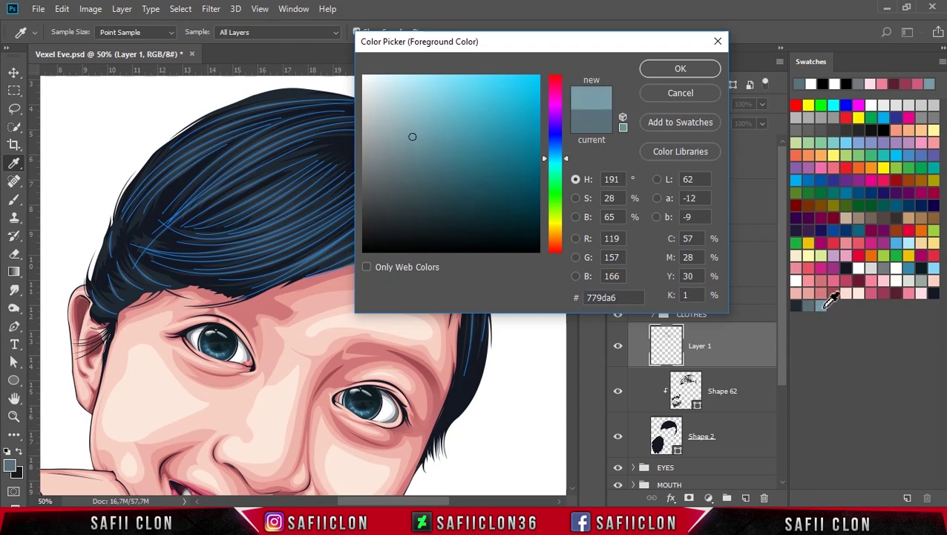
left_click(678, 68)
key("b")
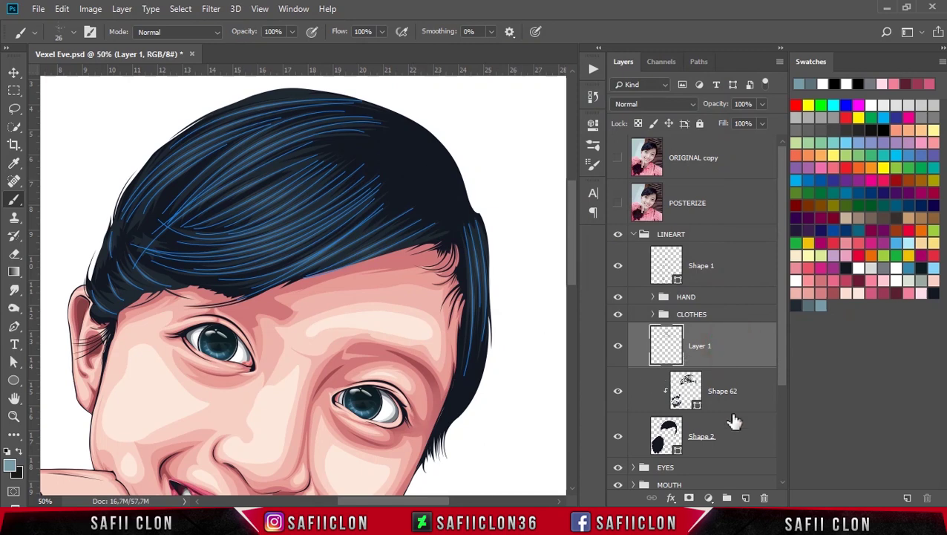
left_click(746, 498)
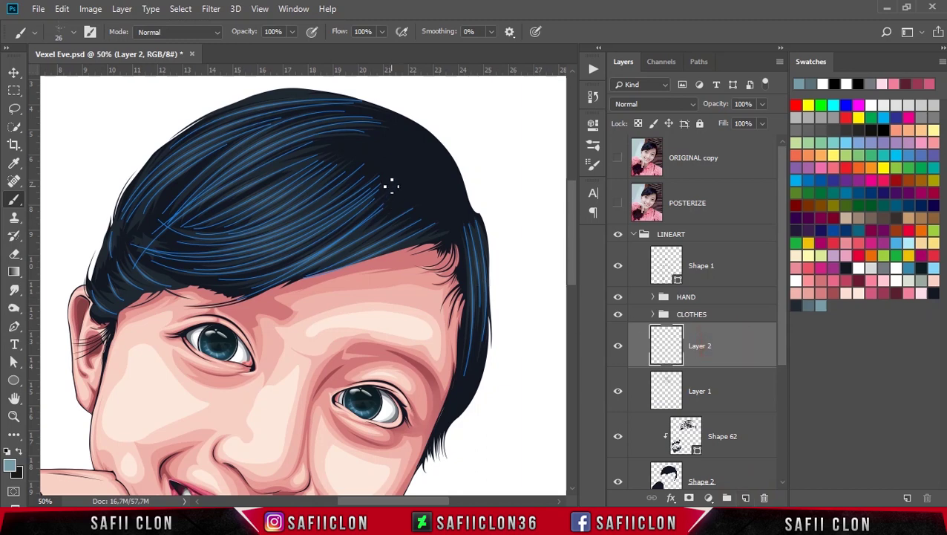
key("Return")
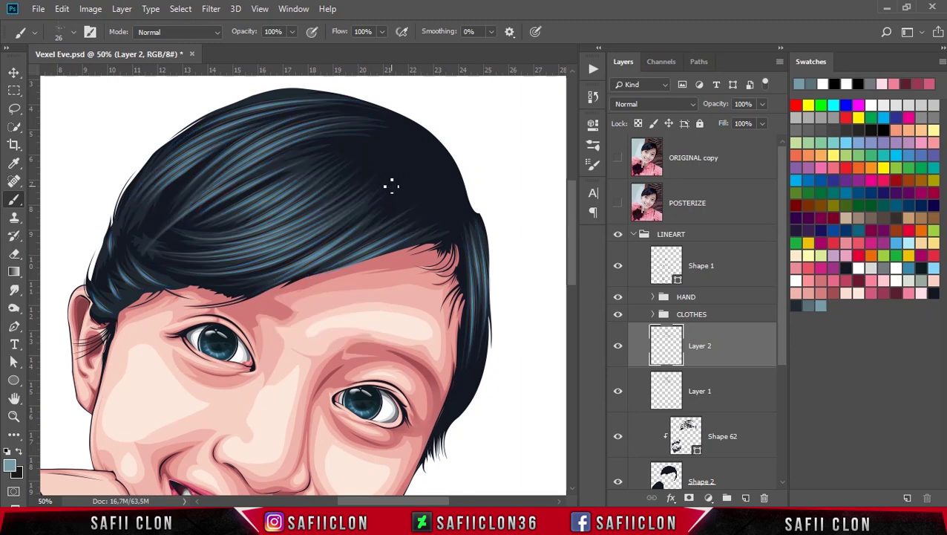
scroll(394, 192, "down", 2)
scroll(393, 191, "down", 1)
scroll(393, 191, "down", 1)
scroll(394, 191, "down", 1)
scroll(393, 192, "down", 1)
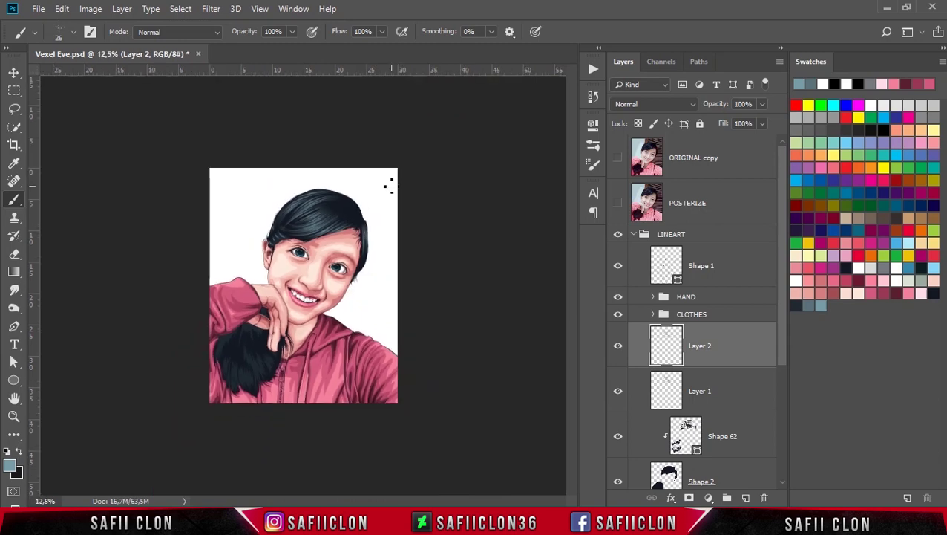
scroll(390, 188, "up", 1)
scroll(394, 191, "up", 1)
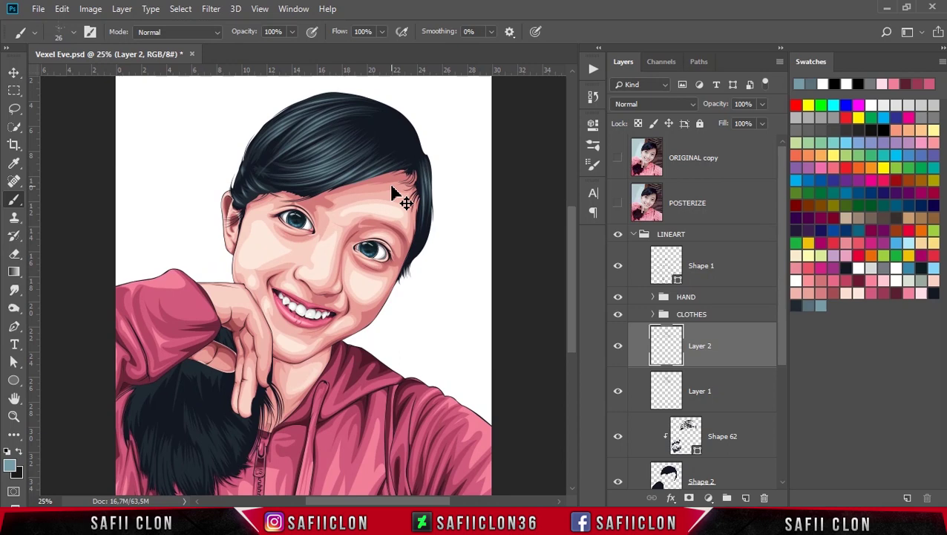
scroll(394, 192, "up", 1)
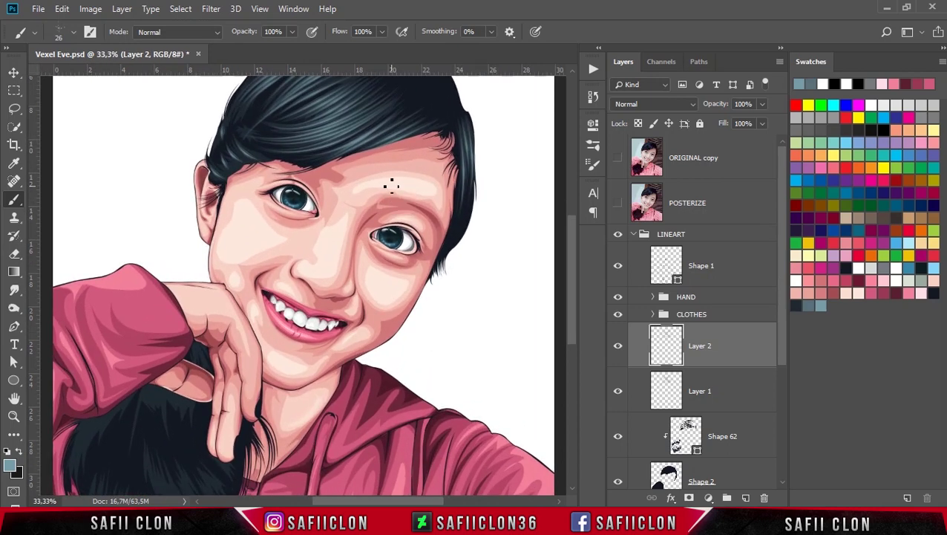
scroll(391, 186, "up", 1)
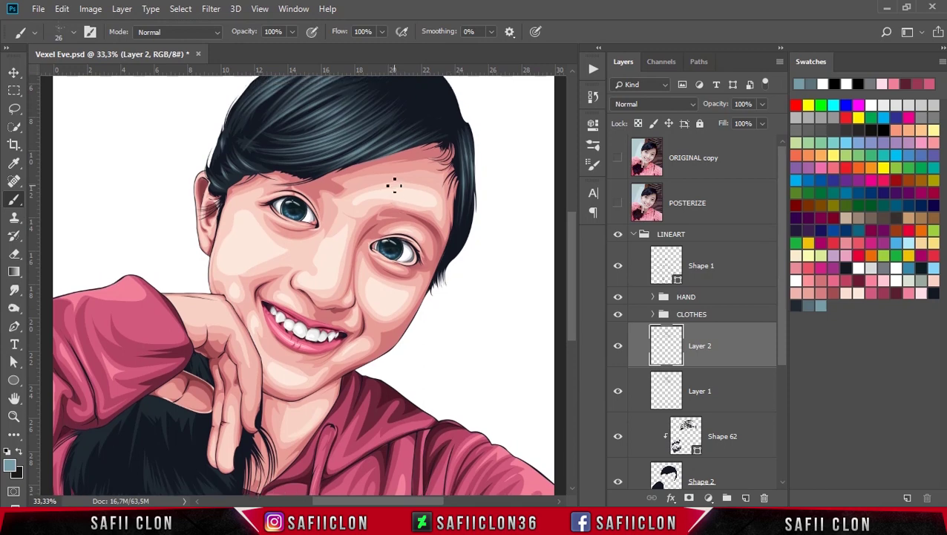
scroll(391, 185, "up", 1)
scroll(391, 186, "up", 1)
left_click(617, 348)
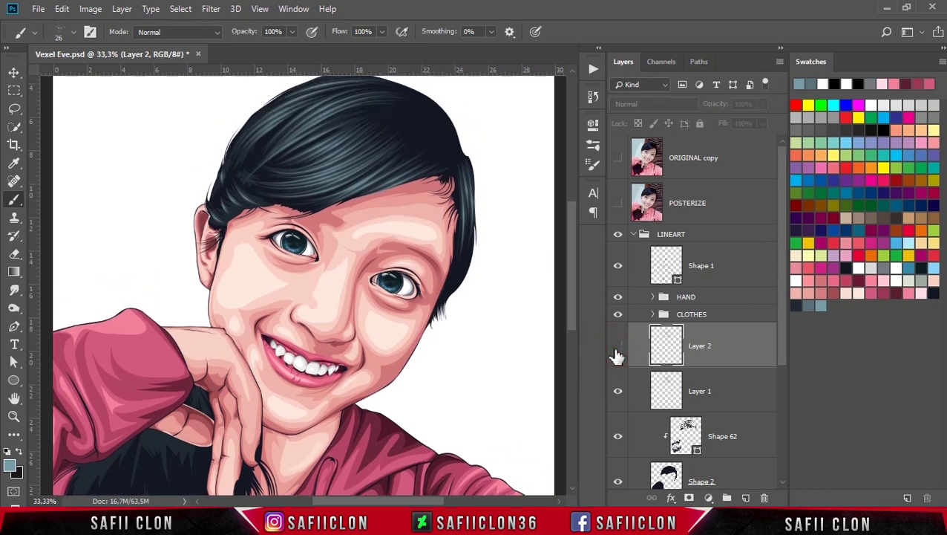
left_click(618, 347)
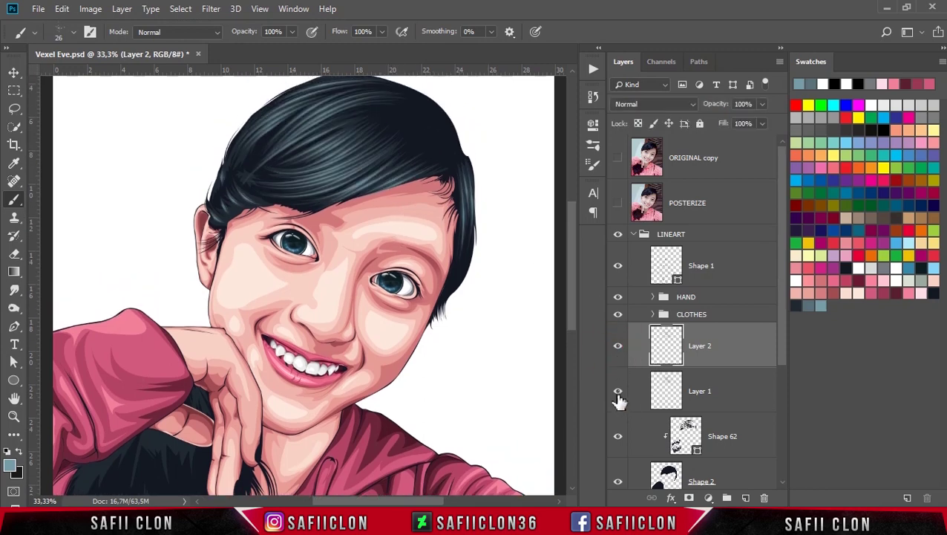
left_click(618, 346)
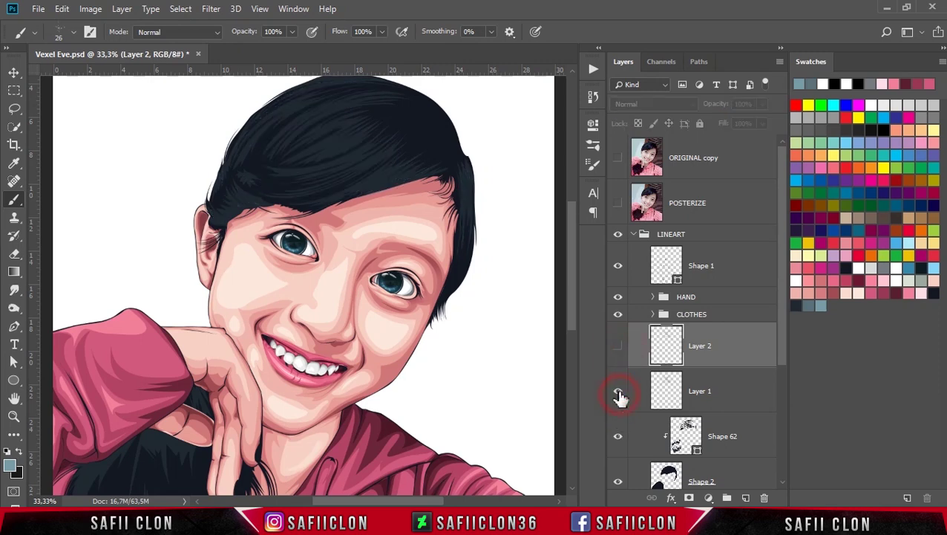
left_click(618, 348)
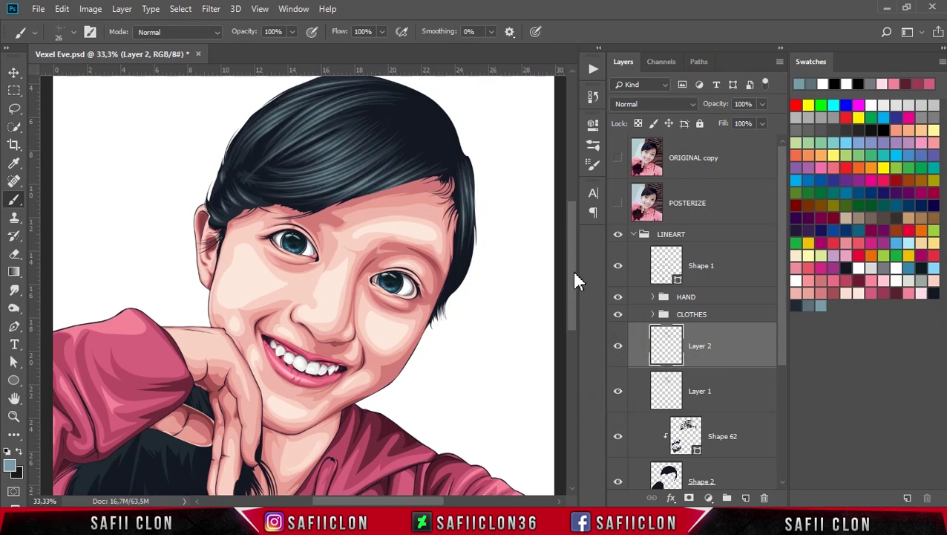
left_click_drag(572, 247, 592, 316)
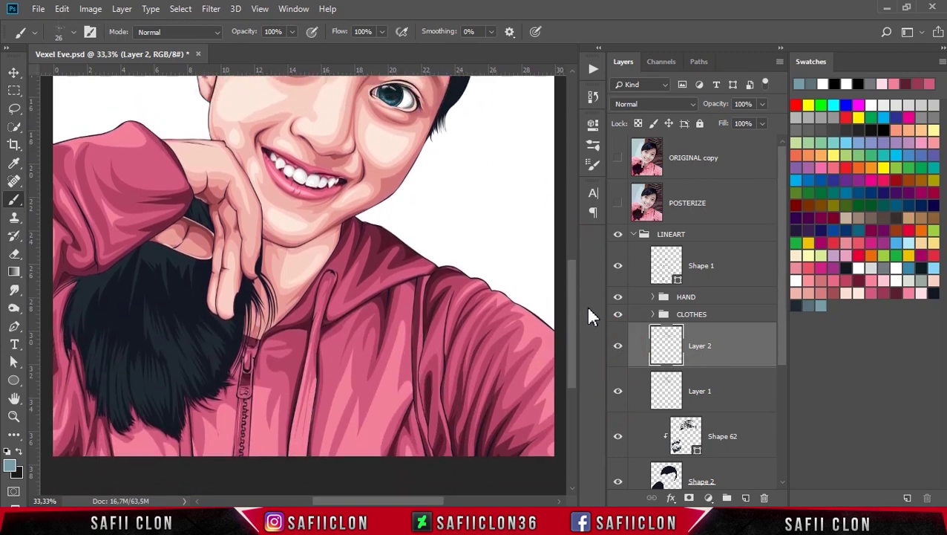
left_click_drag(430, 505, 416, 504)
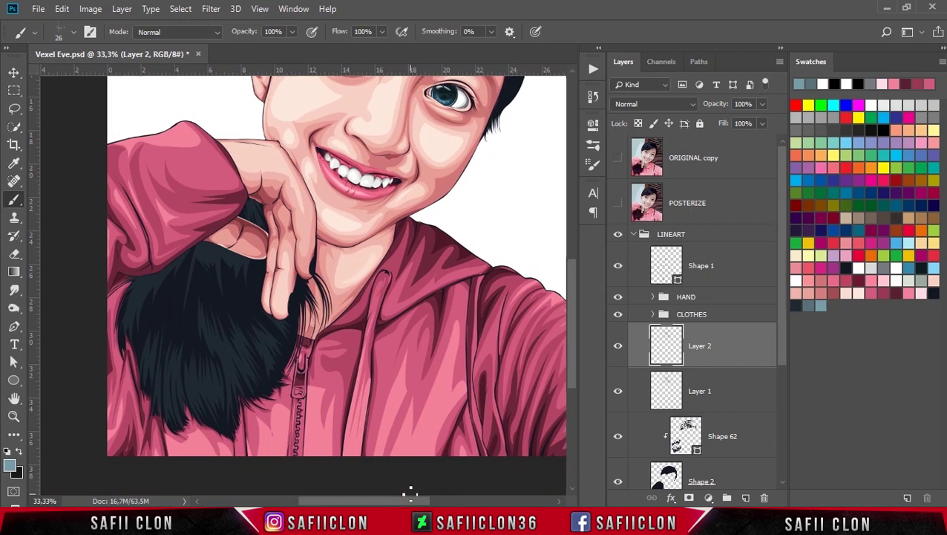
left_click(14, 329)
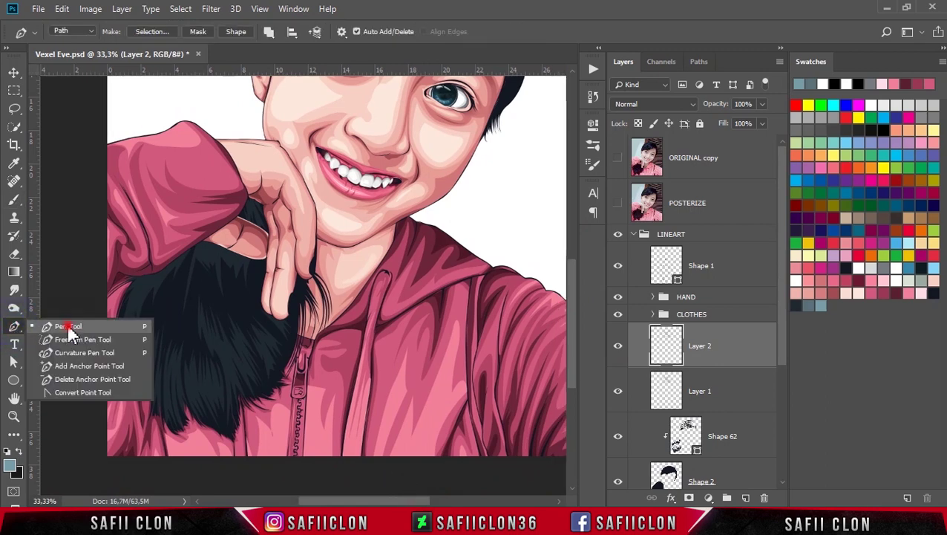
With the Pen Tool, marquee-select and delete the old hair paths on the upper hair
left_click(69, 328)
scroll(215, 343, "up", 1)
scroll(254, 344, "up", 1)
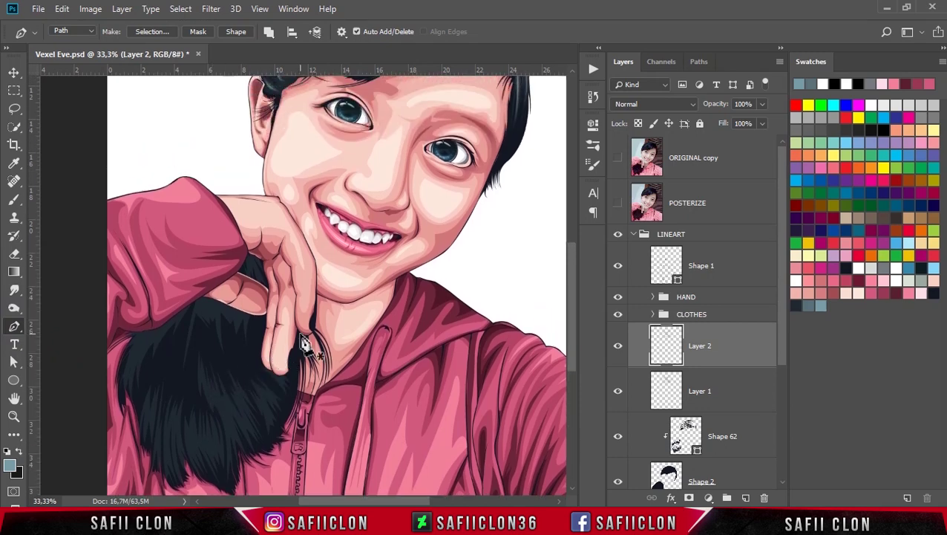
scroll(306, 344, "up", 2)
scroll(328, 342, "up", 2)
scroll(346, 349, "up", 1)
scroll(353, 347, "up", 2)
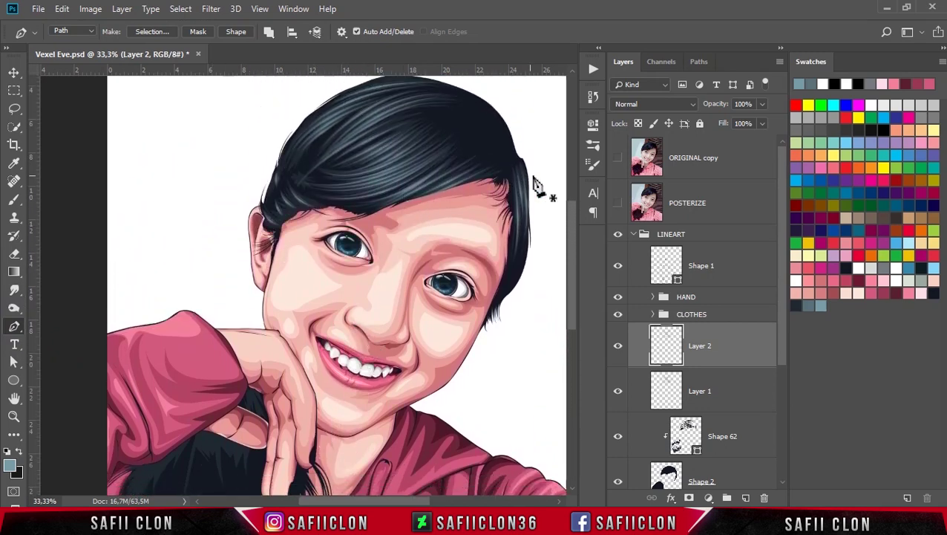
scroll(477, 149, "up", 1)
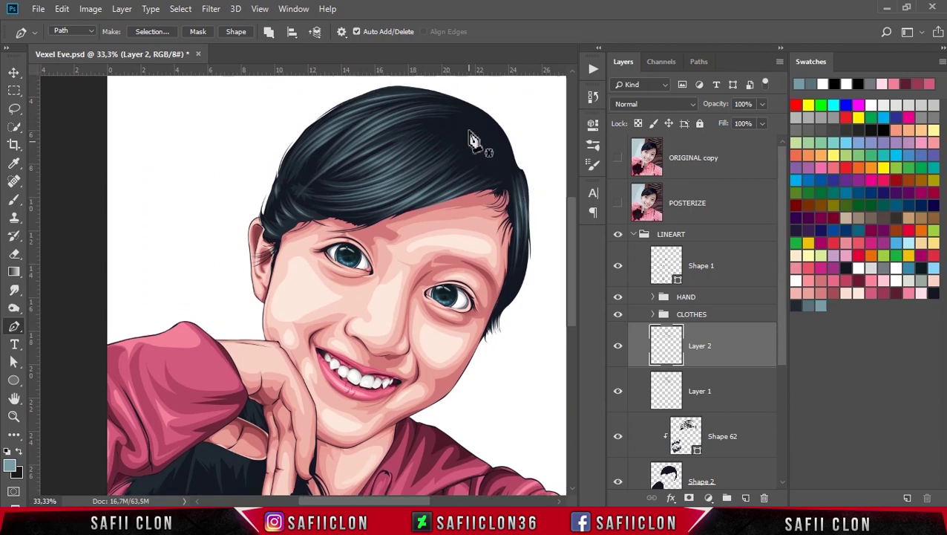
scroll(475, 146, "up", 1)
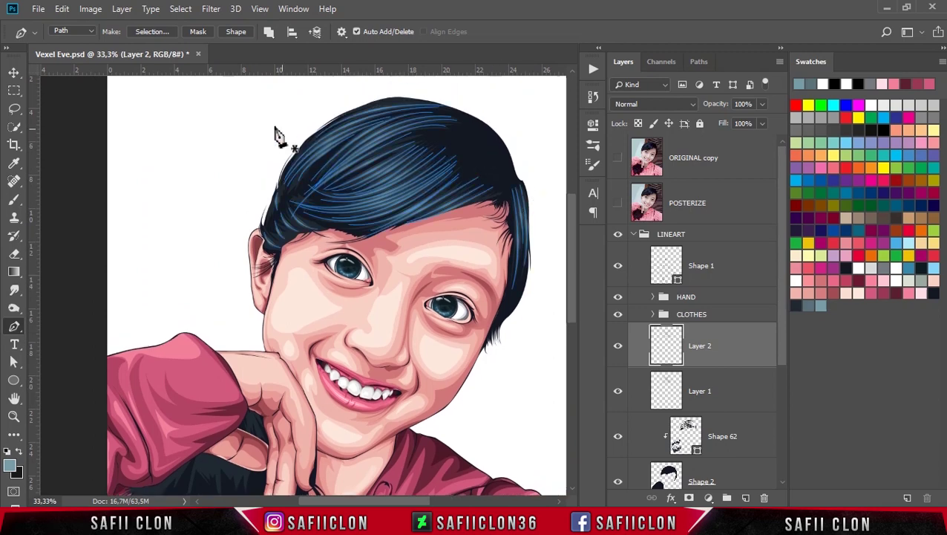
mouse_move(237, 88)
left_mouse_down()
mouse_move(401, 132)
mouse_move(546, 332)
left_mouse_up()
key("Delete")
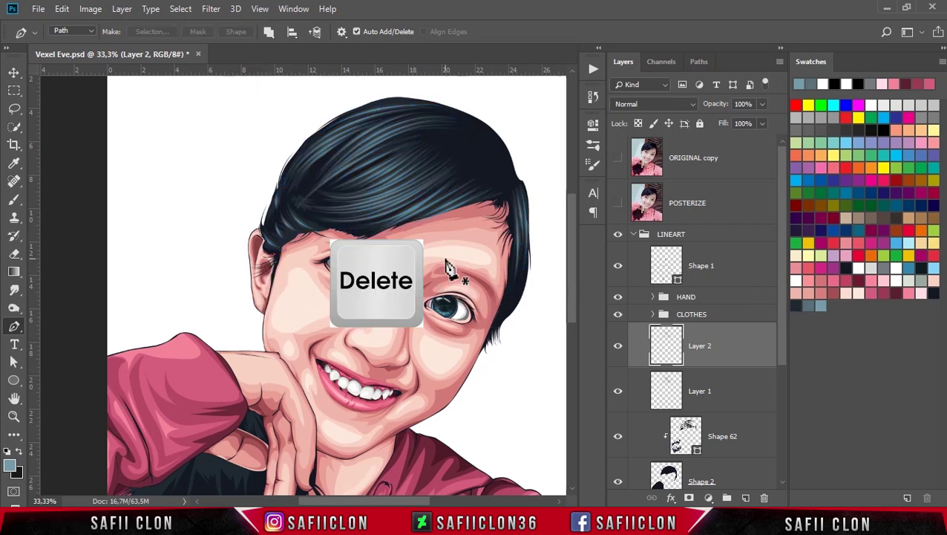
Draw a curved strand path along the lower hair resting on the hoodie
scroll(408, 438, "down", 2)
scroll(409, 438, "down", 1)
scroll(408, 438, "down", 2)
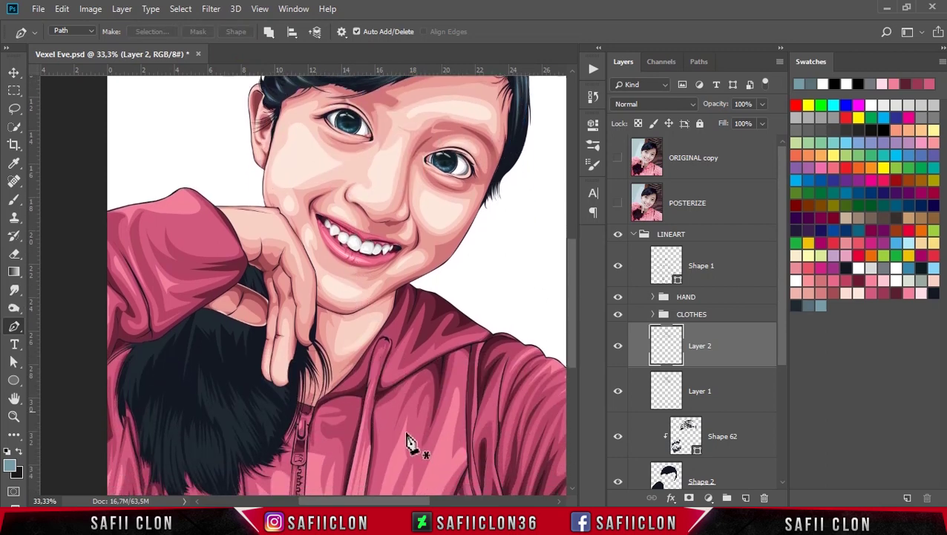
left_click_drag(401, 501, 364, 502)
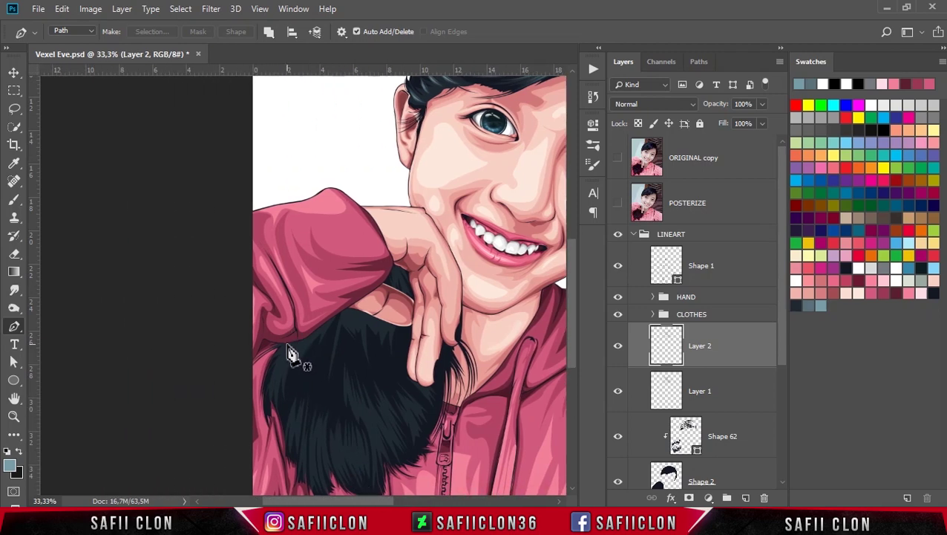
left_click(288, 345)
left_click(268, 384)
left_click_drag(281, 424, 293, 470)
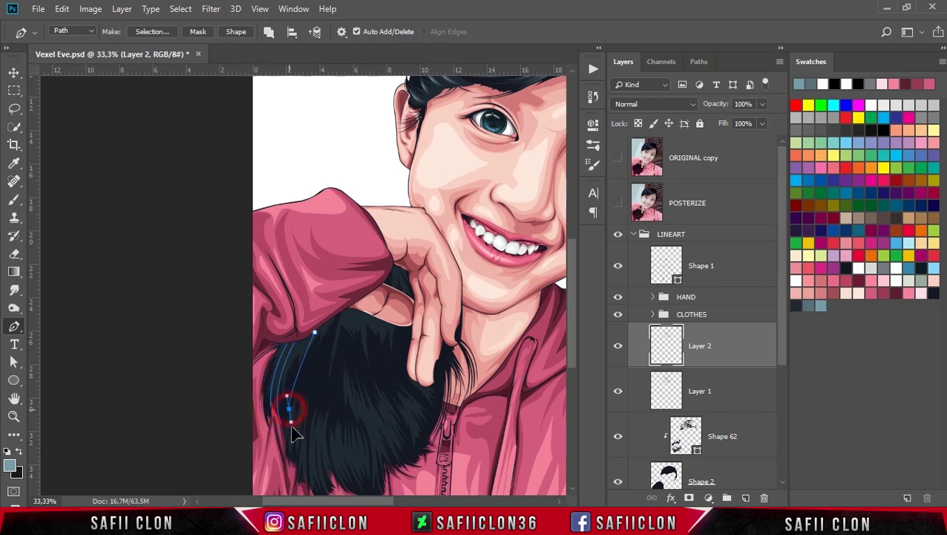
key("Return")
Trace a second curved strand through the hair down toward the zipper
left_click(345, 304)
left_click_drag(325, 395, 353, 392)
scroll(342, 416, "down", 2)
left_click_drag(350, 438, 382, 440)
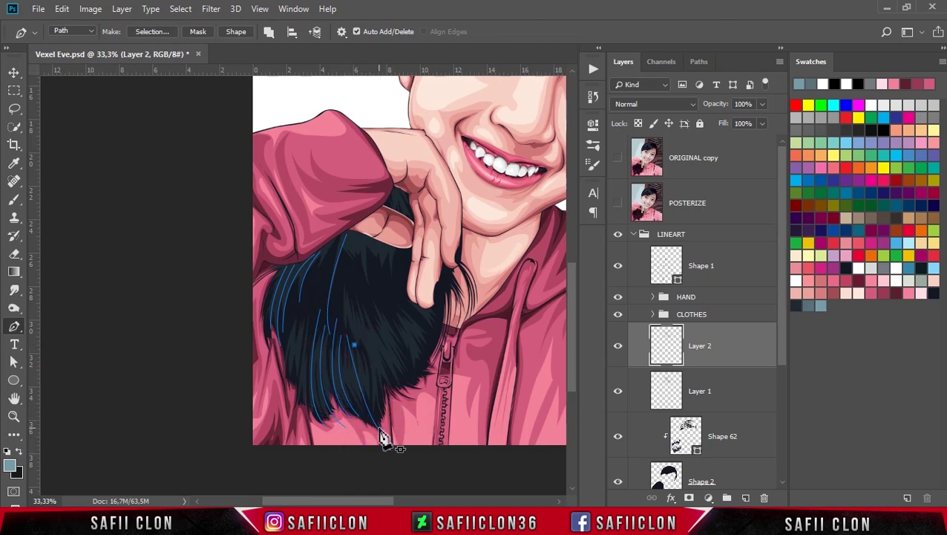
mouse_move(355, 308)
left_mouse_down()
mouse_move(383, 393)
mouse_move(394, 397)
mouse_move(450, 364)
left_mouse_up()
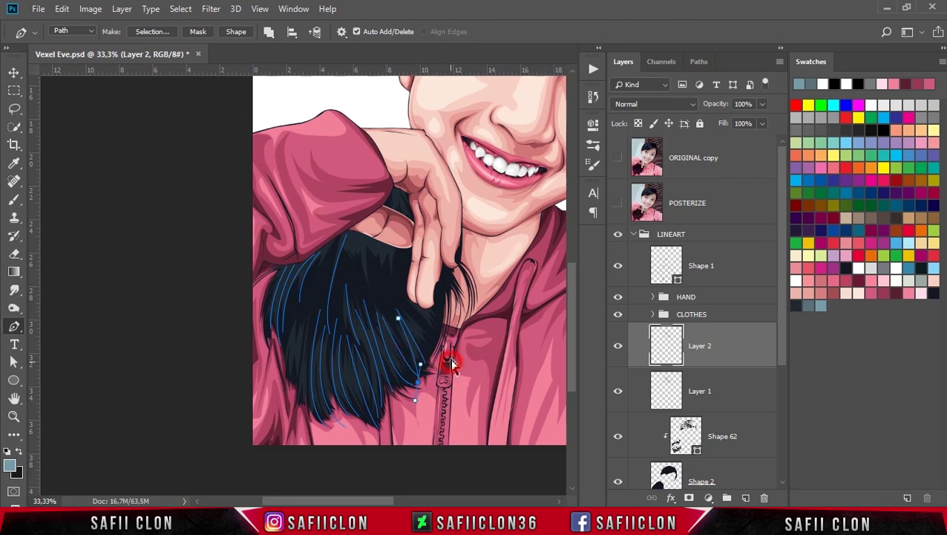
left_click(428, 361)
Add two more curved strand paths, including one on the hair's left side
left_click(353, 235)
mouse_move(360, 268)
left_mouse_down()
mouse_move(377, 278)
mouse_move(394, 253)
left_mouse_up()
left_click_drag(380, 297, 384, 303)
left_click(307, 317)
left_click_drag(297, 404, 289, 424)
key("Return")
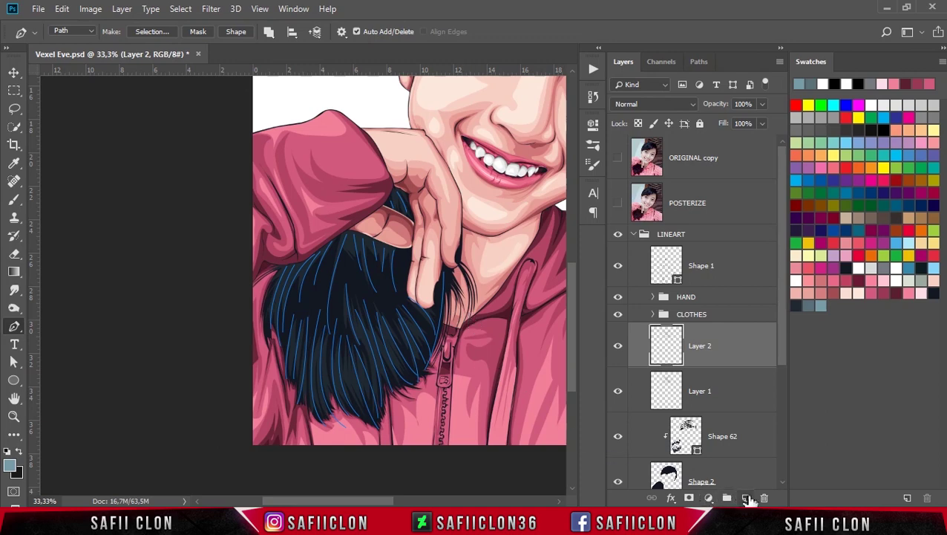
Add a new Layer 3 and select hair brush 3 at a smaller size
left_click(746, 497)
left_click(714, 351)
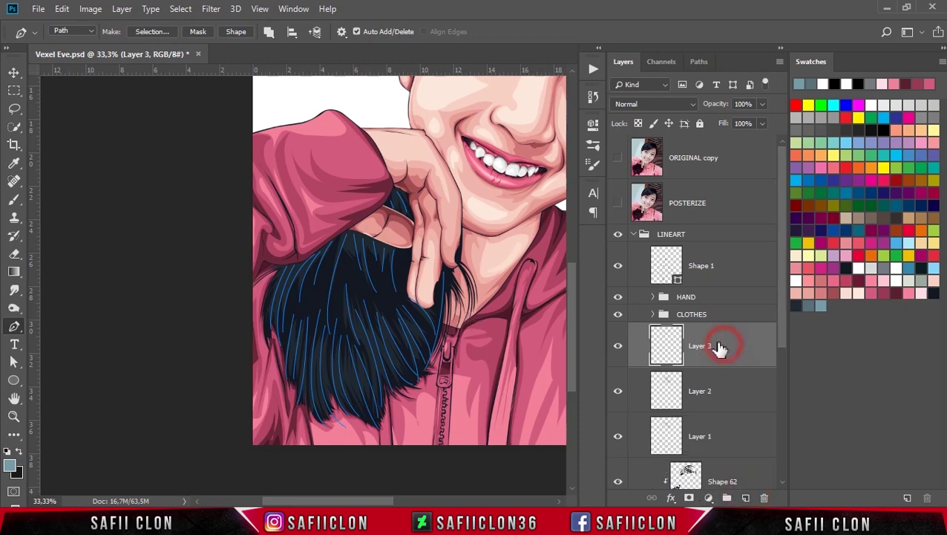
left_click(14, 201)
left_click(74, 199)
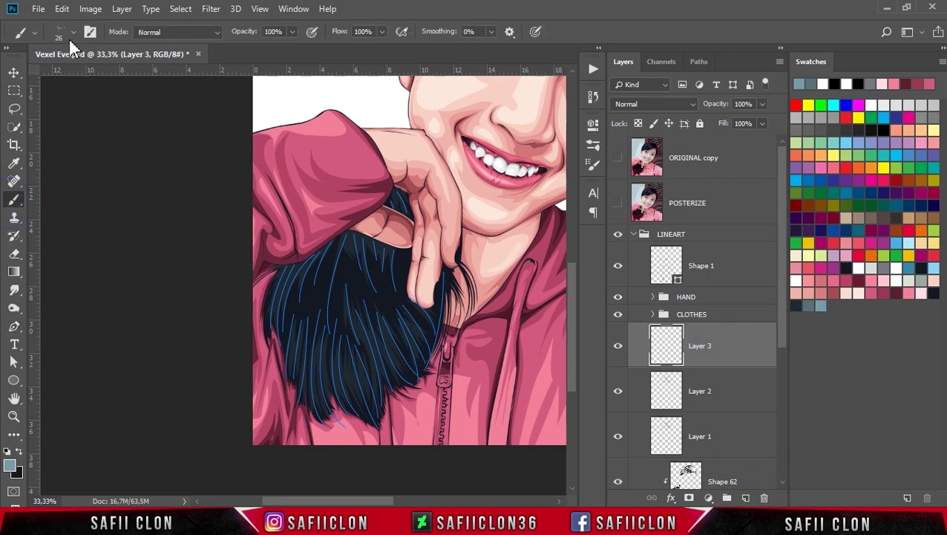
left_click(73, 31)
left_click(99, 399)
left_click_drag(140, 75, 98, 77)
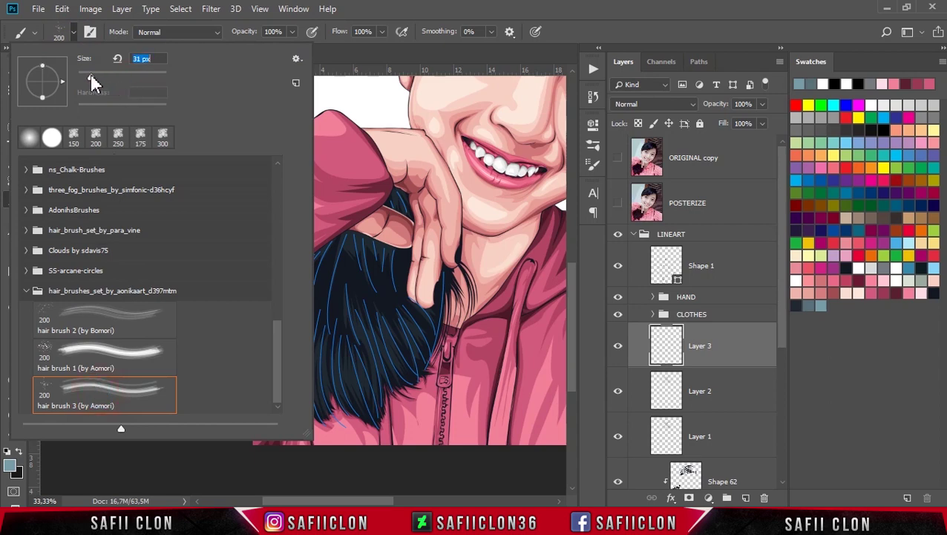
left_click(74, 33)
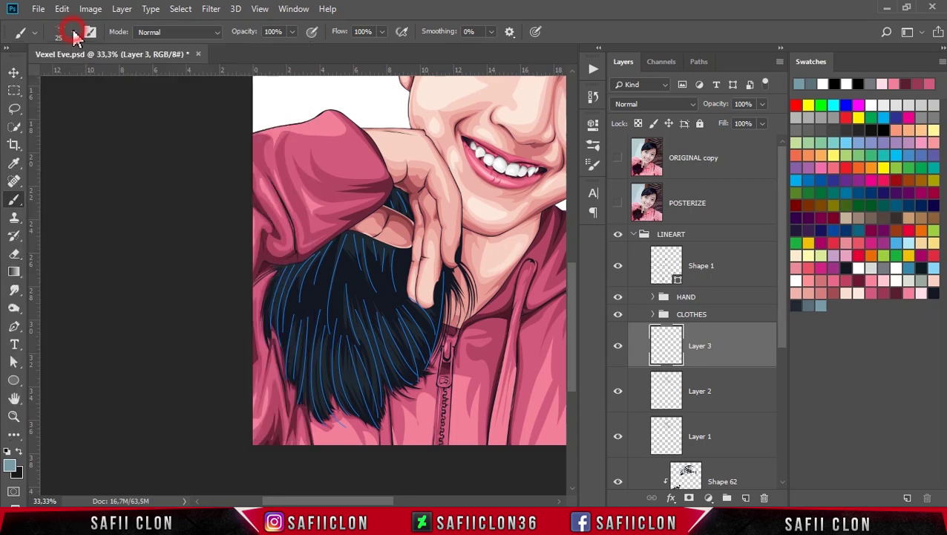
Stroke the strand paths in darker grey-blue 597279, then hide the path outlines
left_click(292, 33)
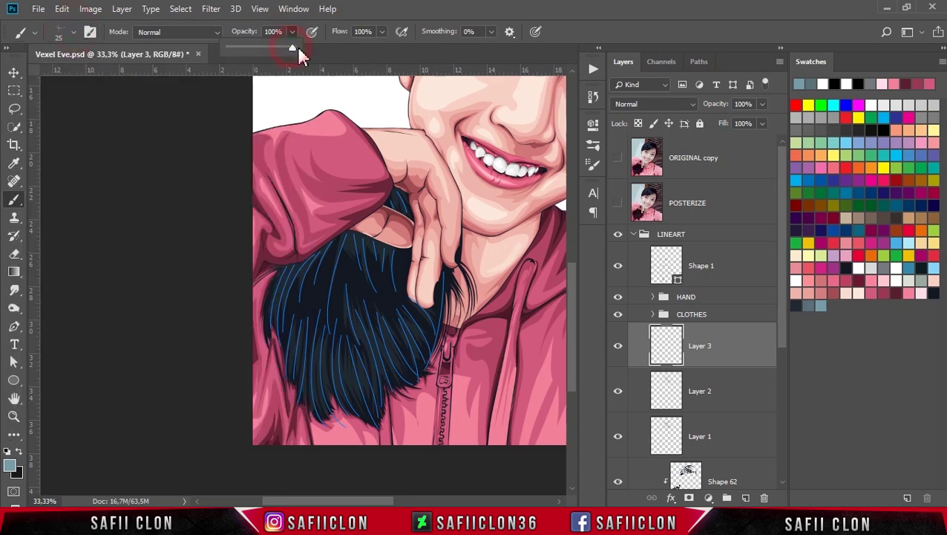
left_click(394, 7)
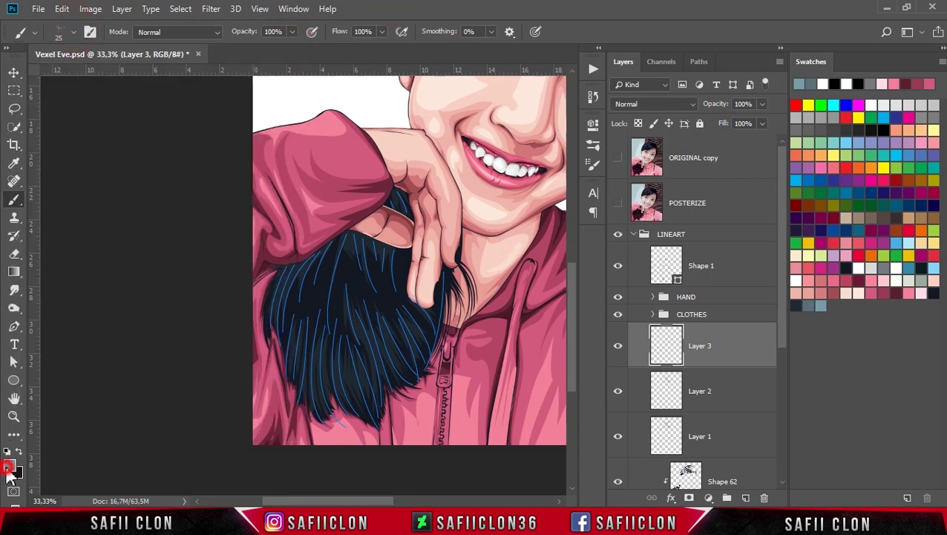
left_click(7, 467)
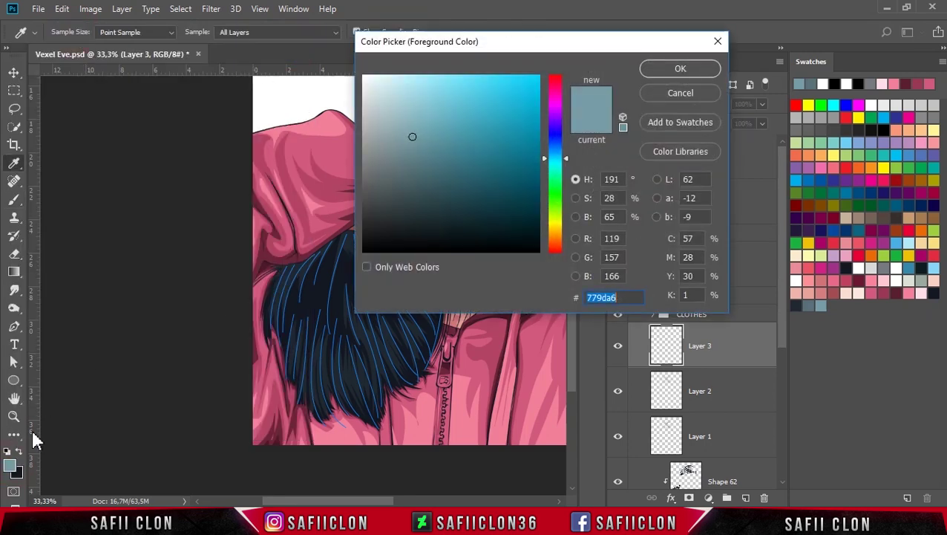
left_click(809, 304)
left_click(680, 69)
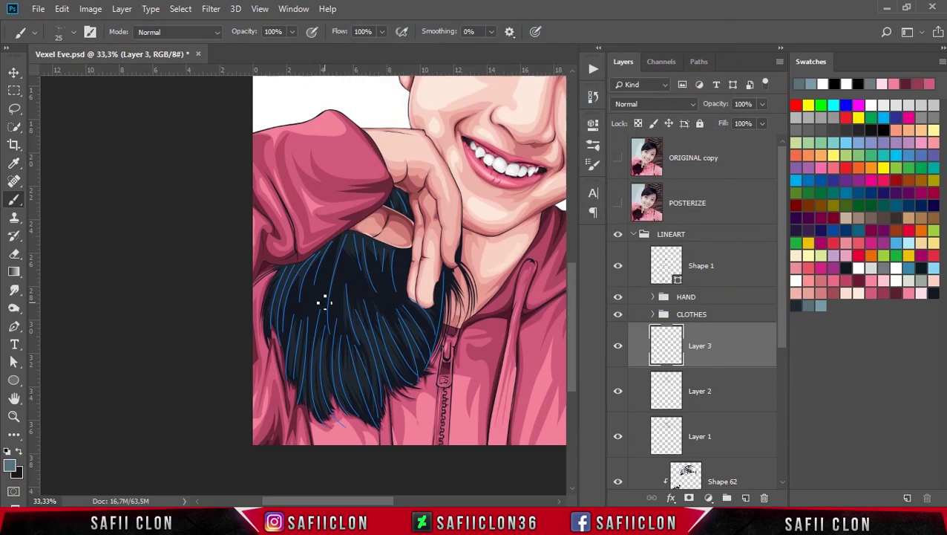
key("Return")
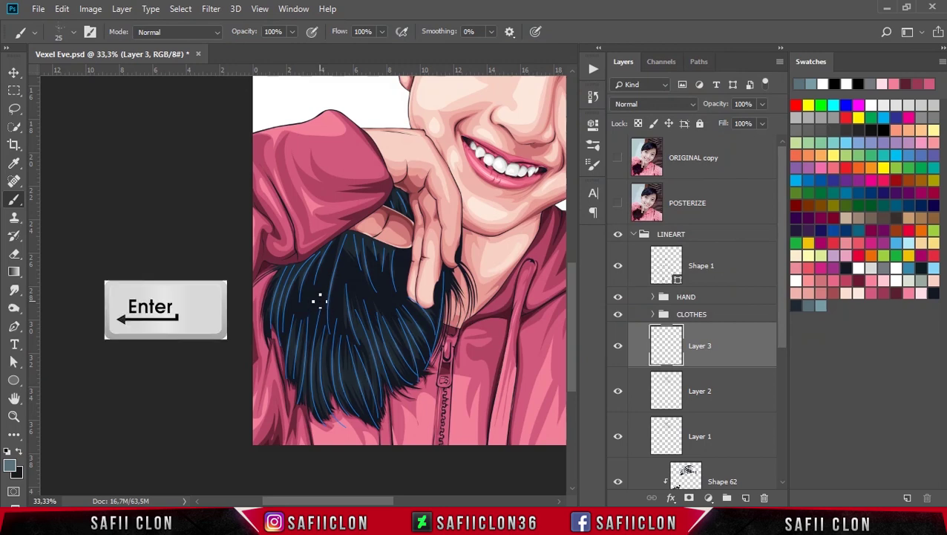
key("ctrl+h")
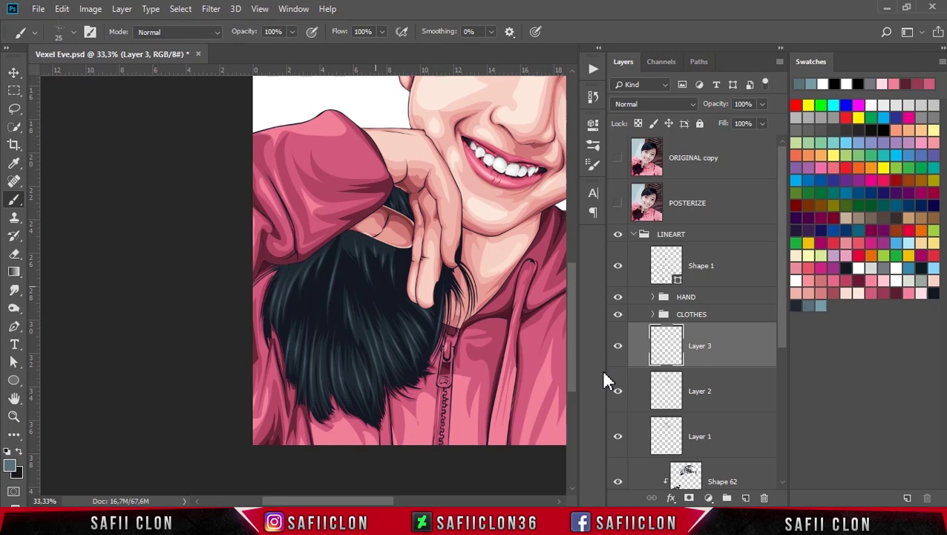
On a new Layer 4, stroke the hair paths in light grey-blue 779da6 as highlights
key("ctrl+shift+alt+n")
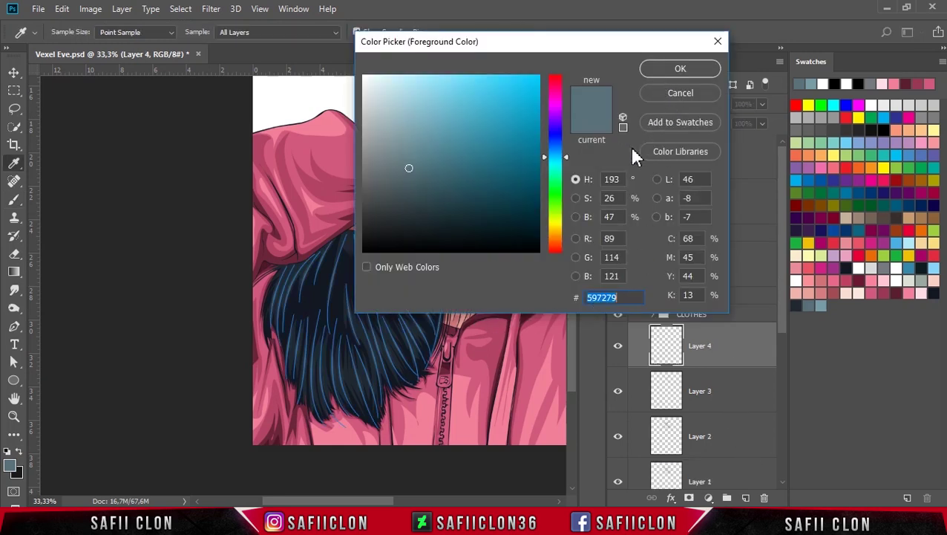
left_click(823, 304)
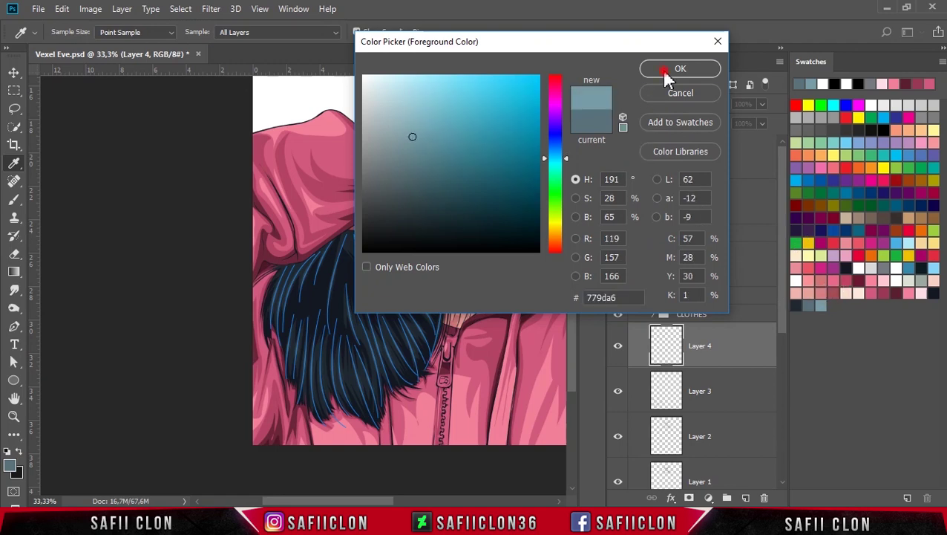
left_click(664, 70)
left_click(704, 341)
key("Return")
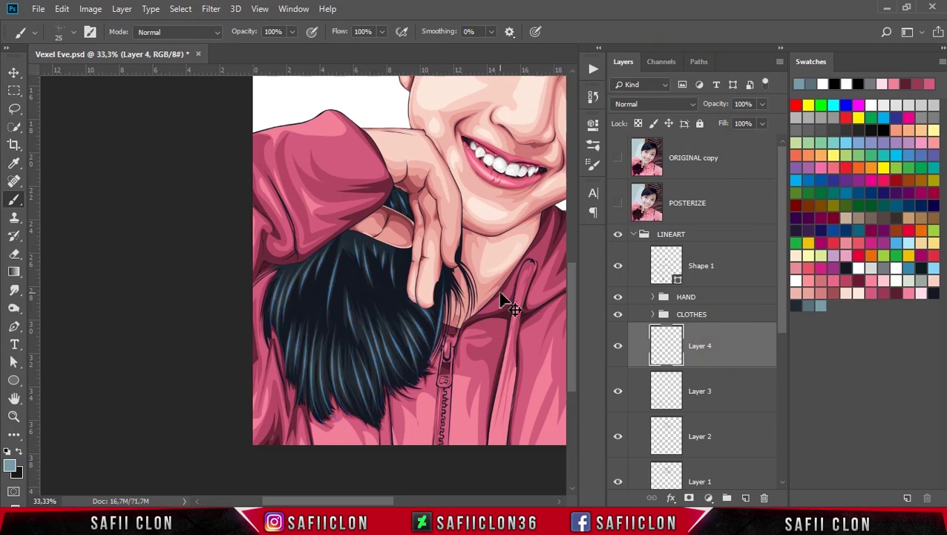
scroll(502, 297, "down", 1)
scroll(502, 297, "down", 2)
scroll(500, 293, "down", 1)
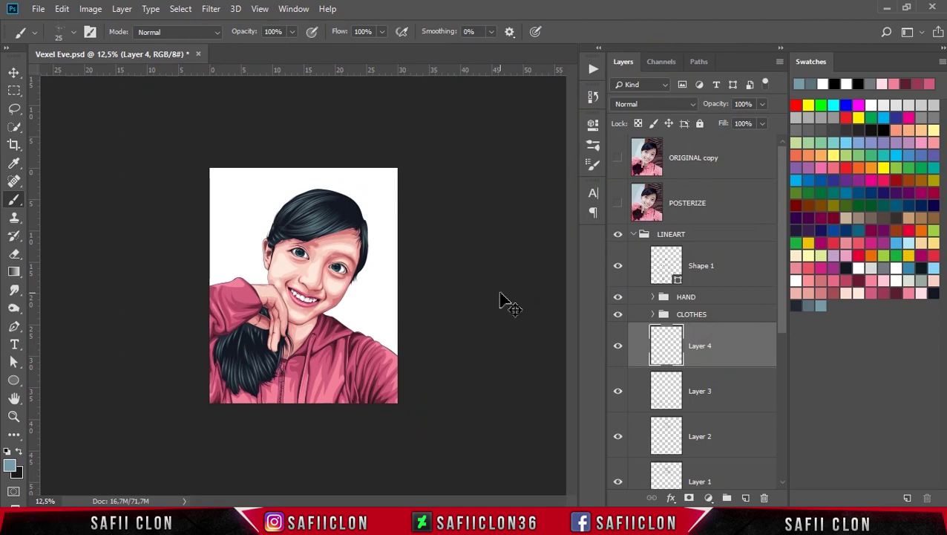
Compare Layer 4's hair highlights by toggling visibility, then set its opacity to 37%
scroll(501, 297, "up", 2)
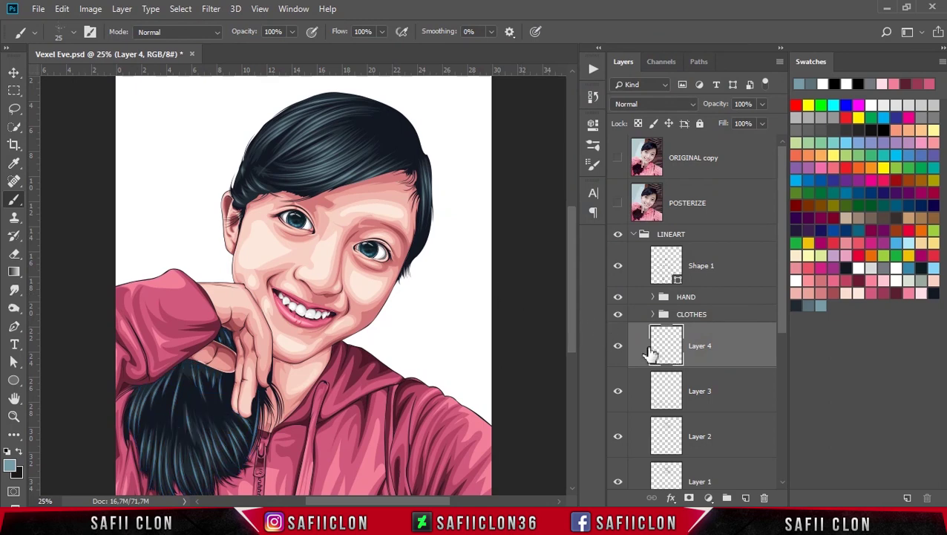
left_click(619, 348)
left_click(619, 347)
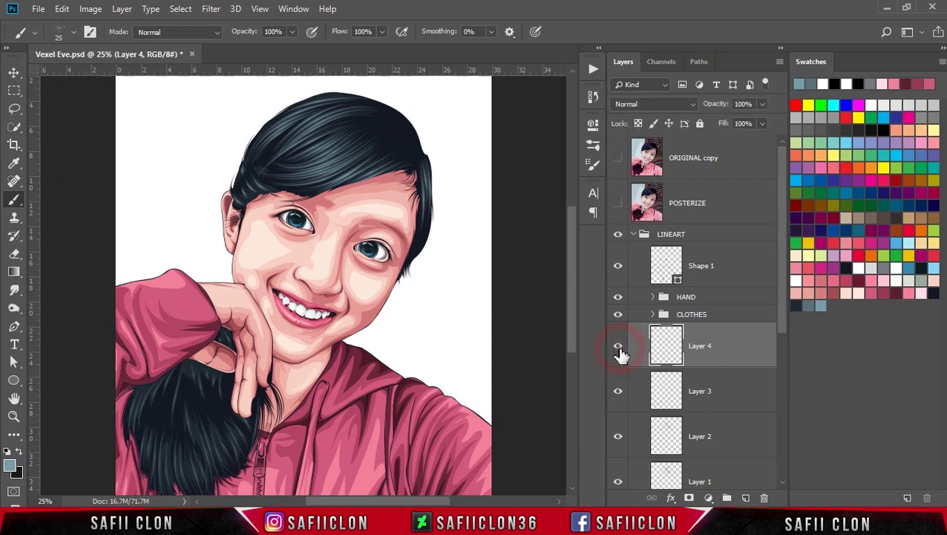
left_click(746, 346)
left_click(763, 104)
left_click_drag(763, 121, 749, 121)
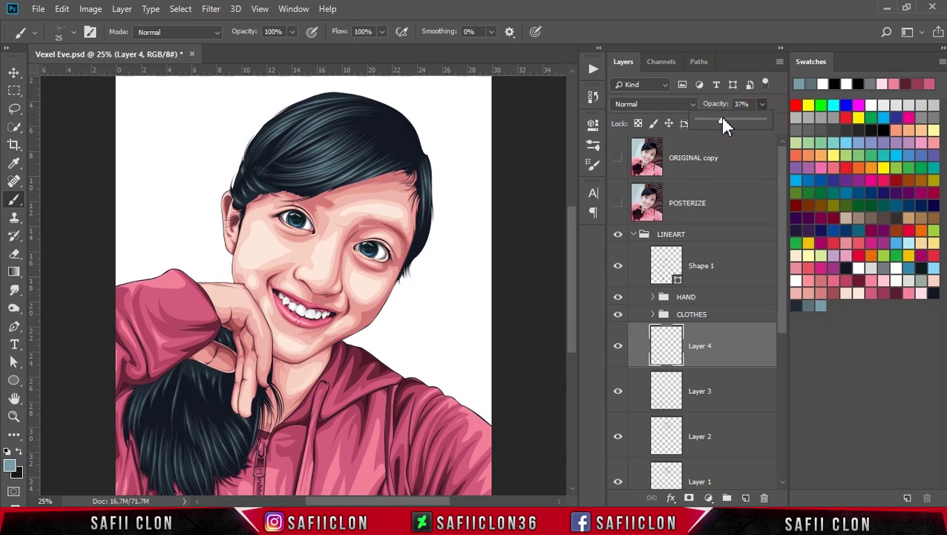
left_click(775, 98)
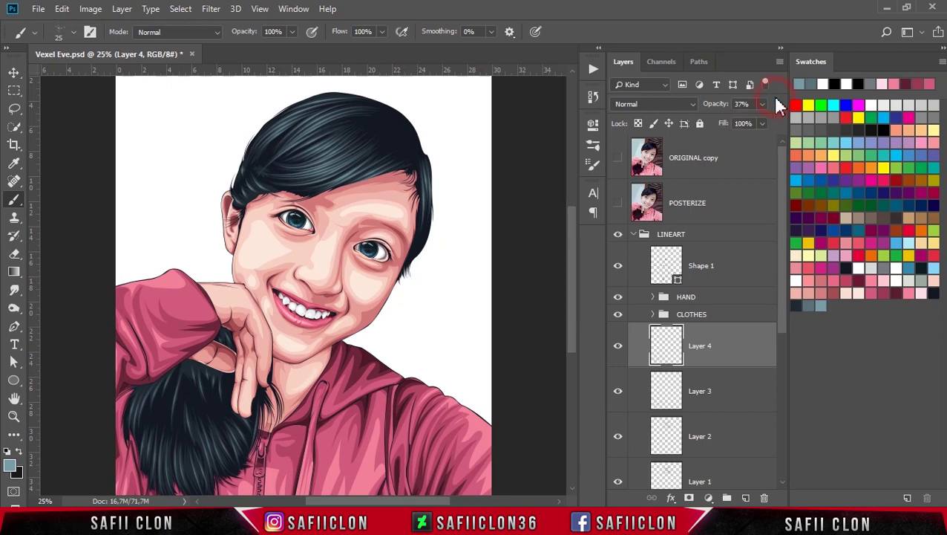
left_click(13, 72)
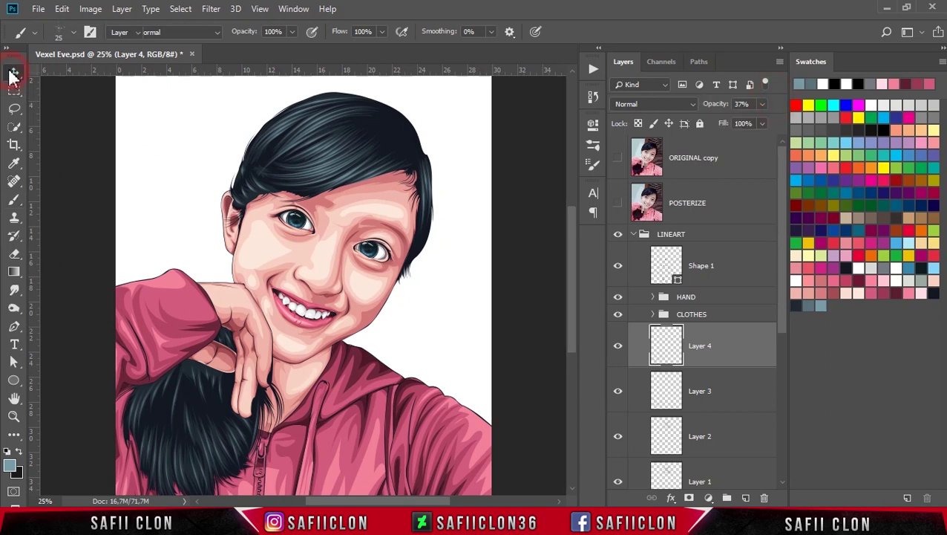
Check Layer 2's strands, then duplicate Layer 2 with Ctrl+J
scroll(710, 372, "down", 3)
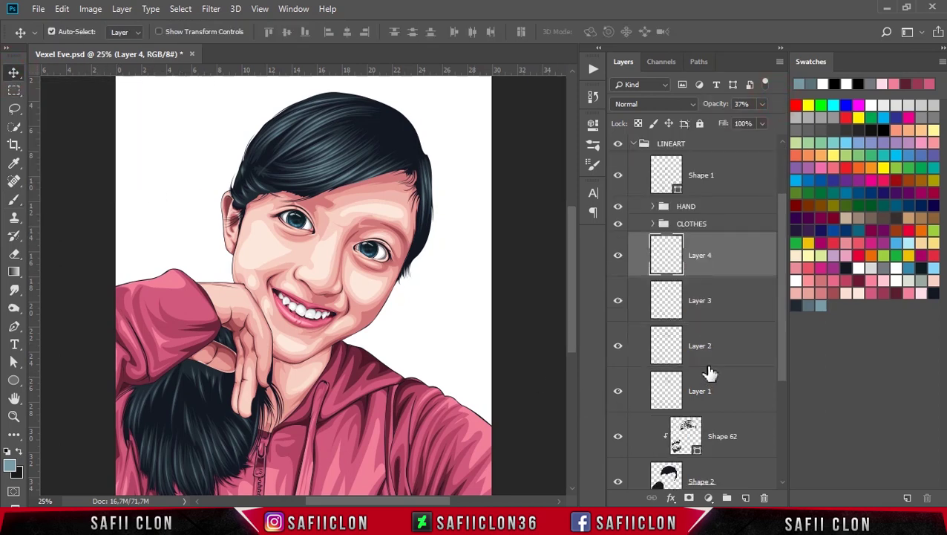
left_click(617, 349)
left_click(618, 349)
left_click(732, 341)
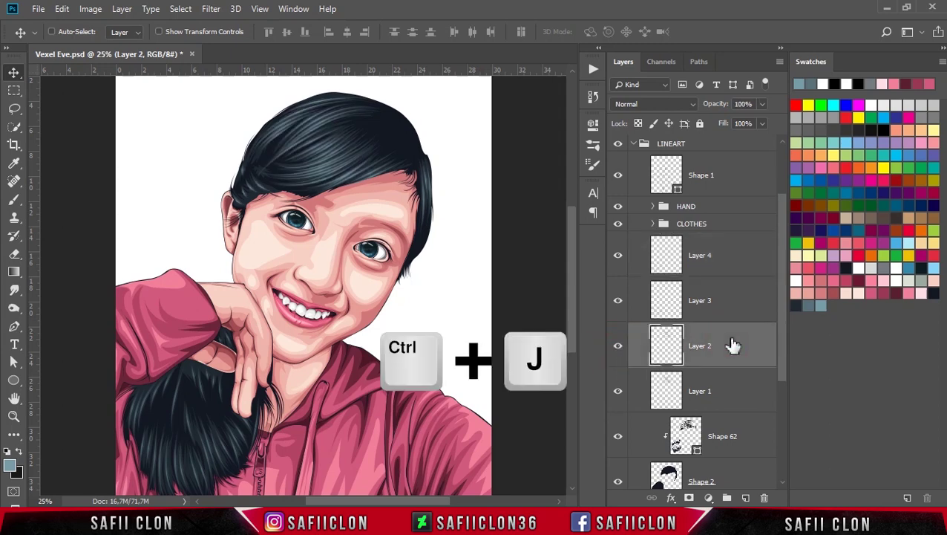
key("ctrl+j")
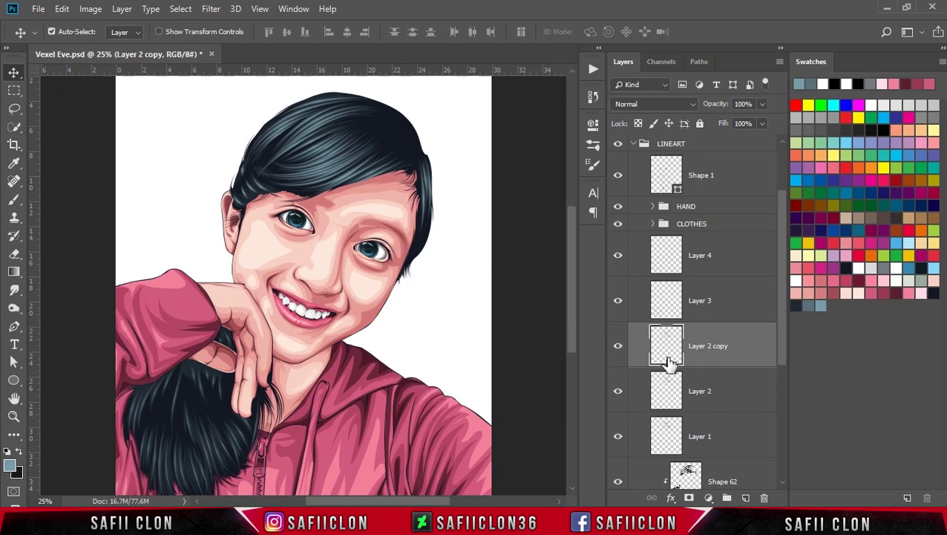
Lower Layer 2 copy's fill to 49%
left_click(619, 346)
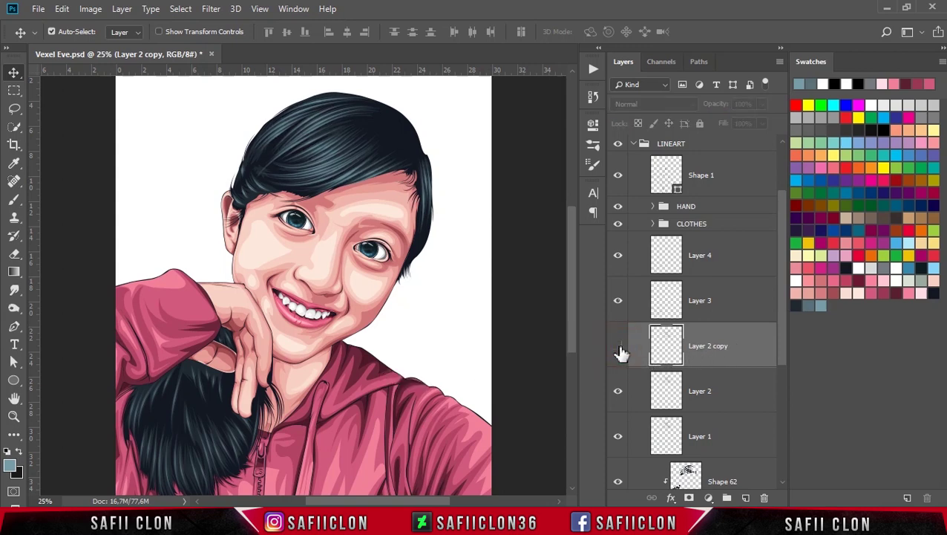
left_click(619, 348)
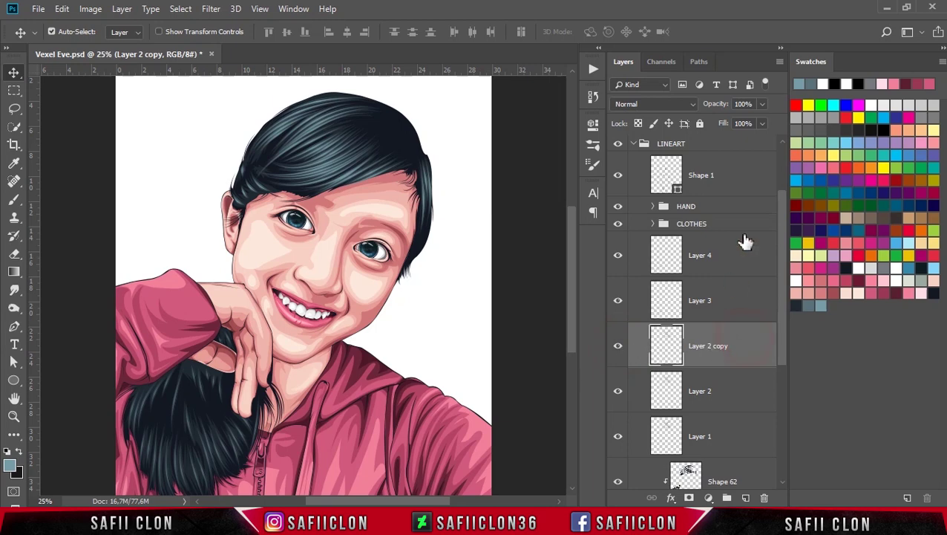
left_click(762, 124)
left_click_drag(763, 141, 732, 141)
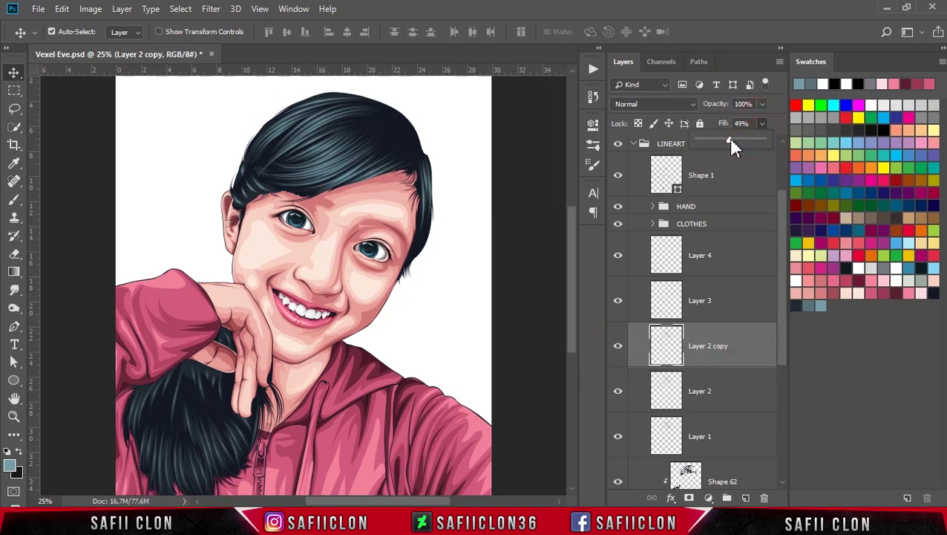
left_click(771, 120)
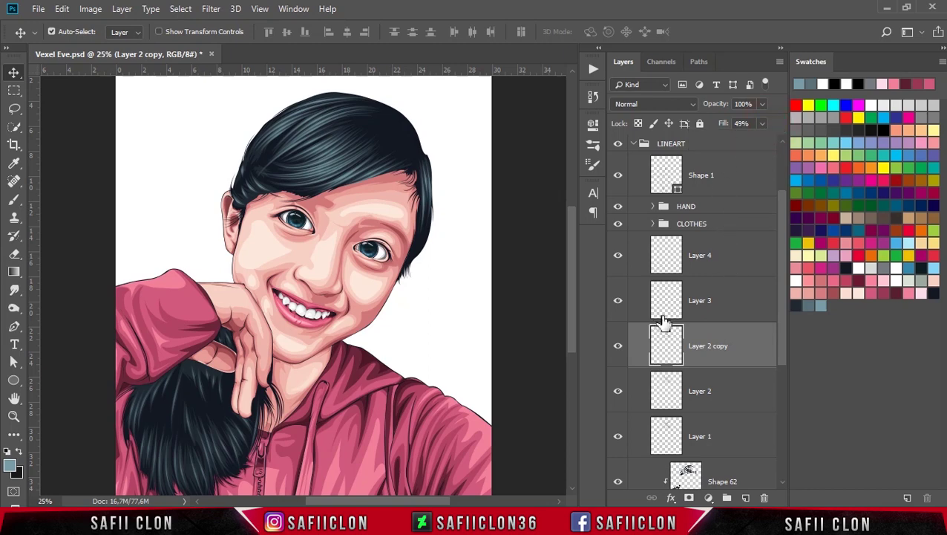
left_click(722, 255)
scroll(724, 254, "down", 1)
scroll(724, 254, "down", 3)
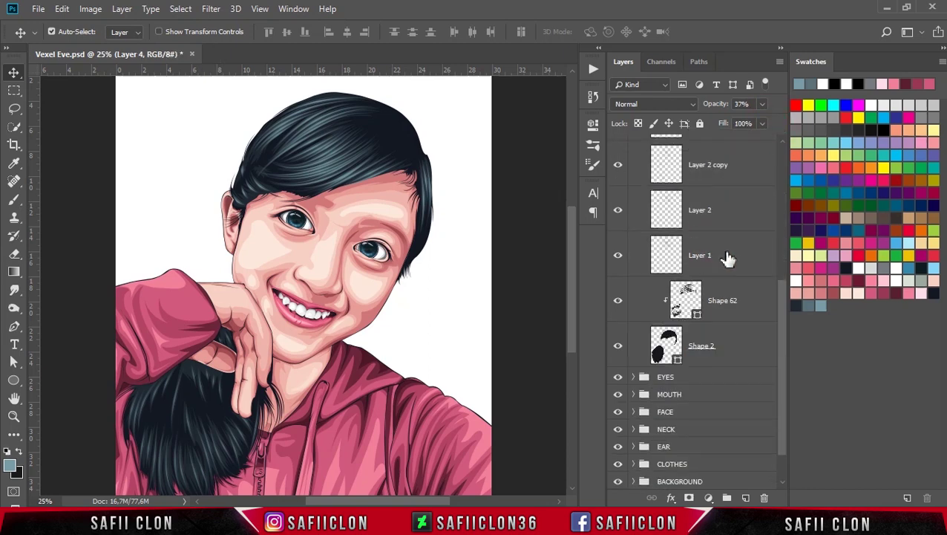
Group Layer 4 through Shape 2 as HAIR, then collapse the LINEART group
left_click(731, 360, "shift")
right_click(734, 356)
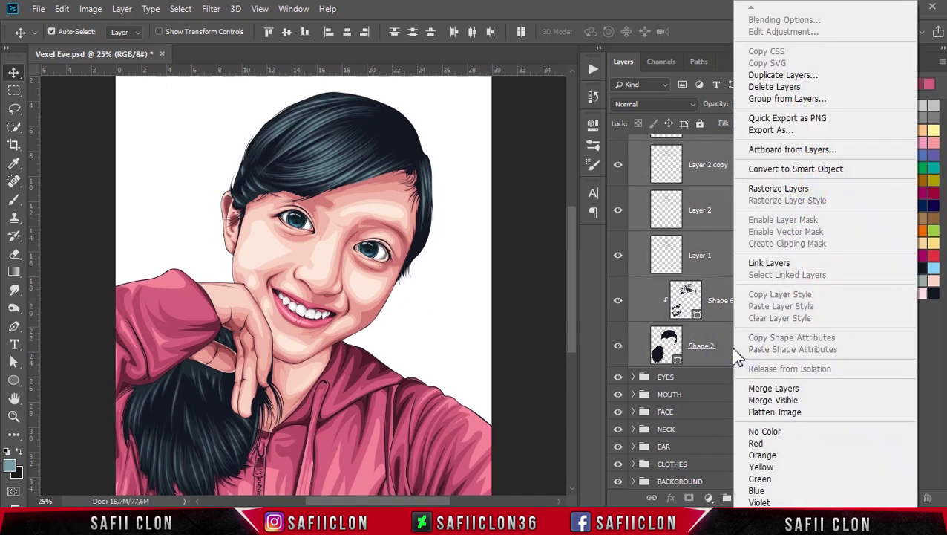
left_click(774, 99)
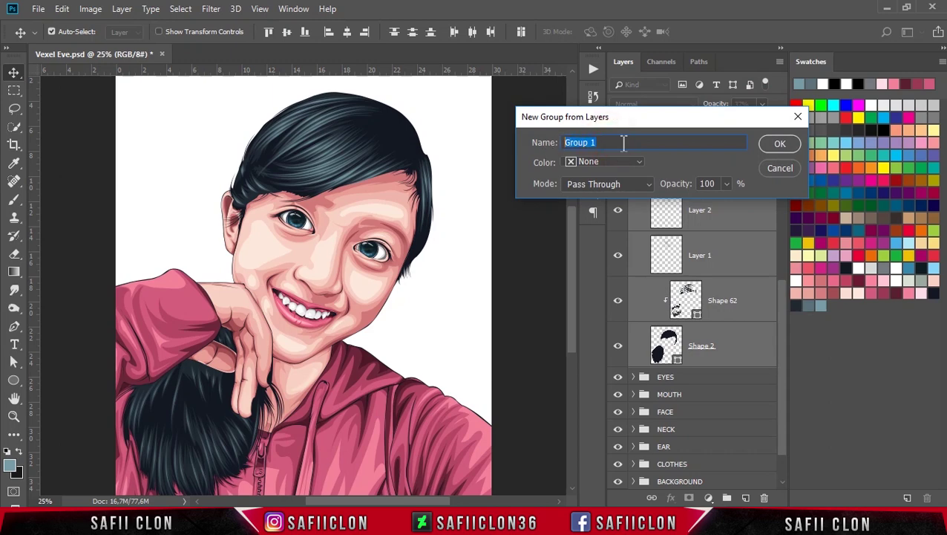
type("HAIR")
left_click(780, 144)
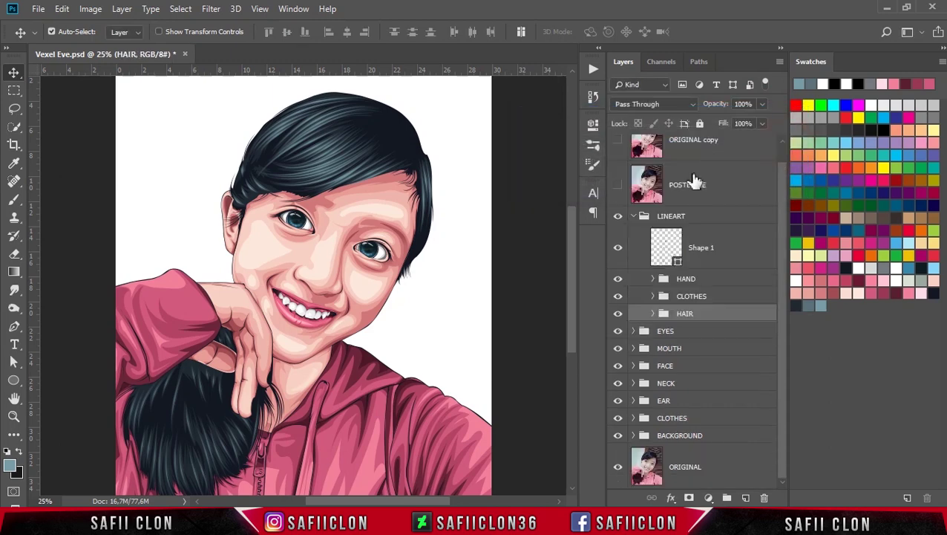
left_click(618, 314)
left_click(619, 314)
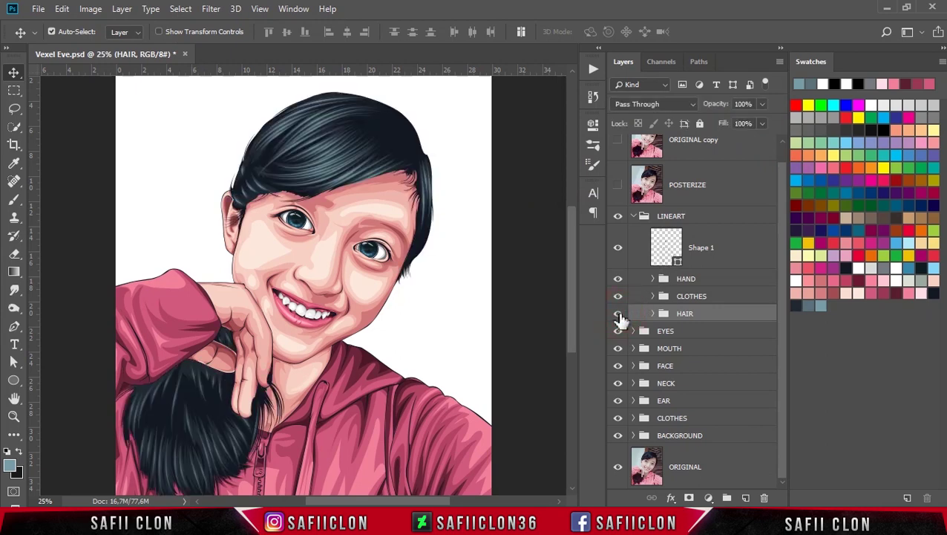
left_click(633, 215)
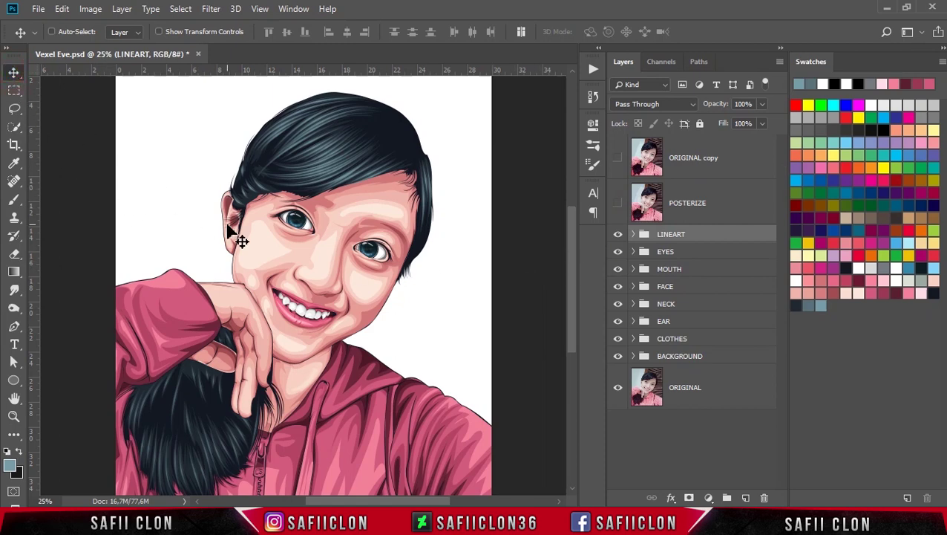
Save Vexel Eve.psd with Ctrl+S, zooming out and back in while it saves
key("ctrl+minus")
key("ctrl+s")
key("ctrl+plus")
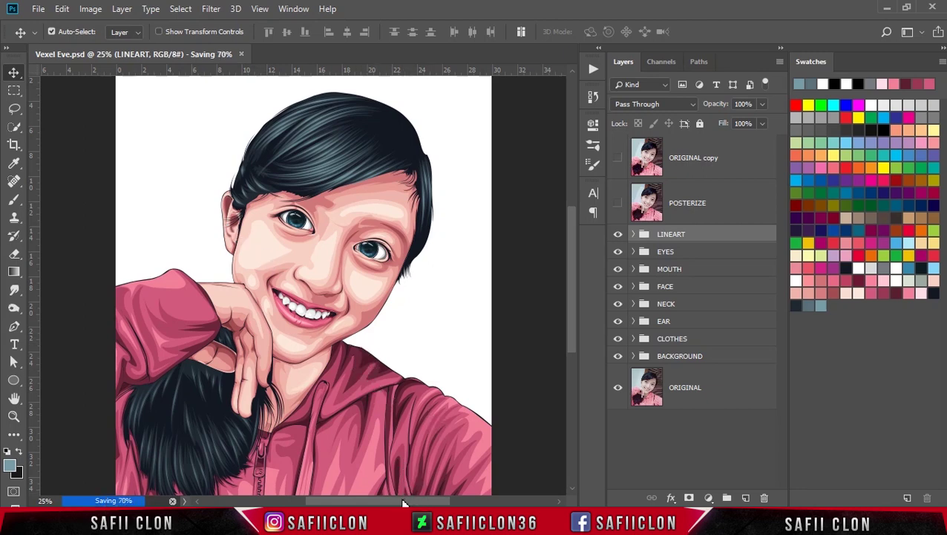
left_click_drag(401, 503, 398, 504)
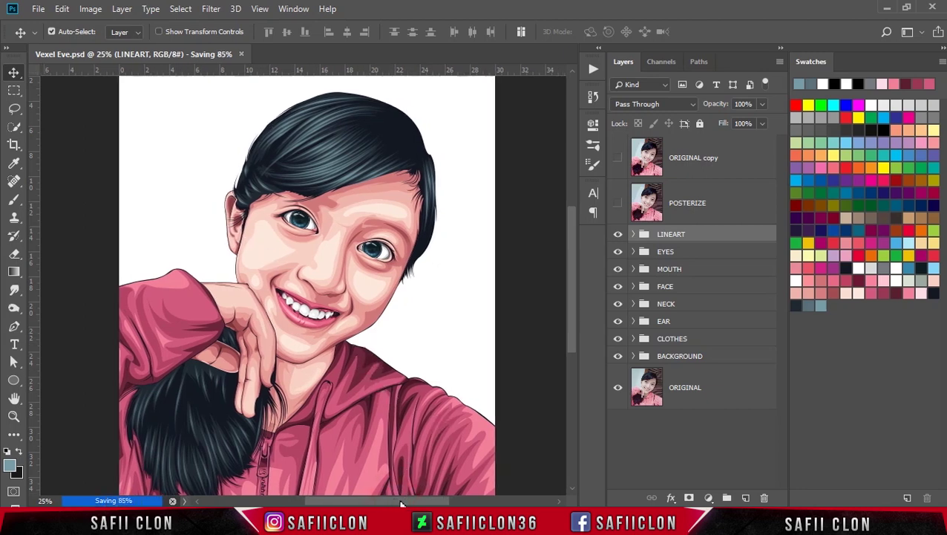